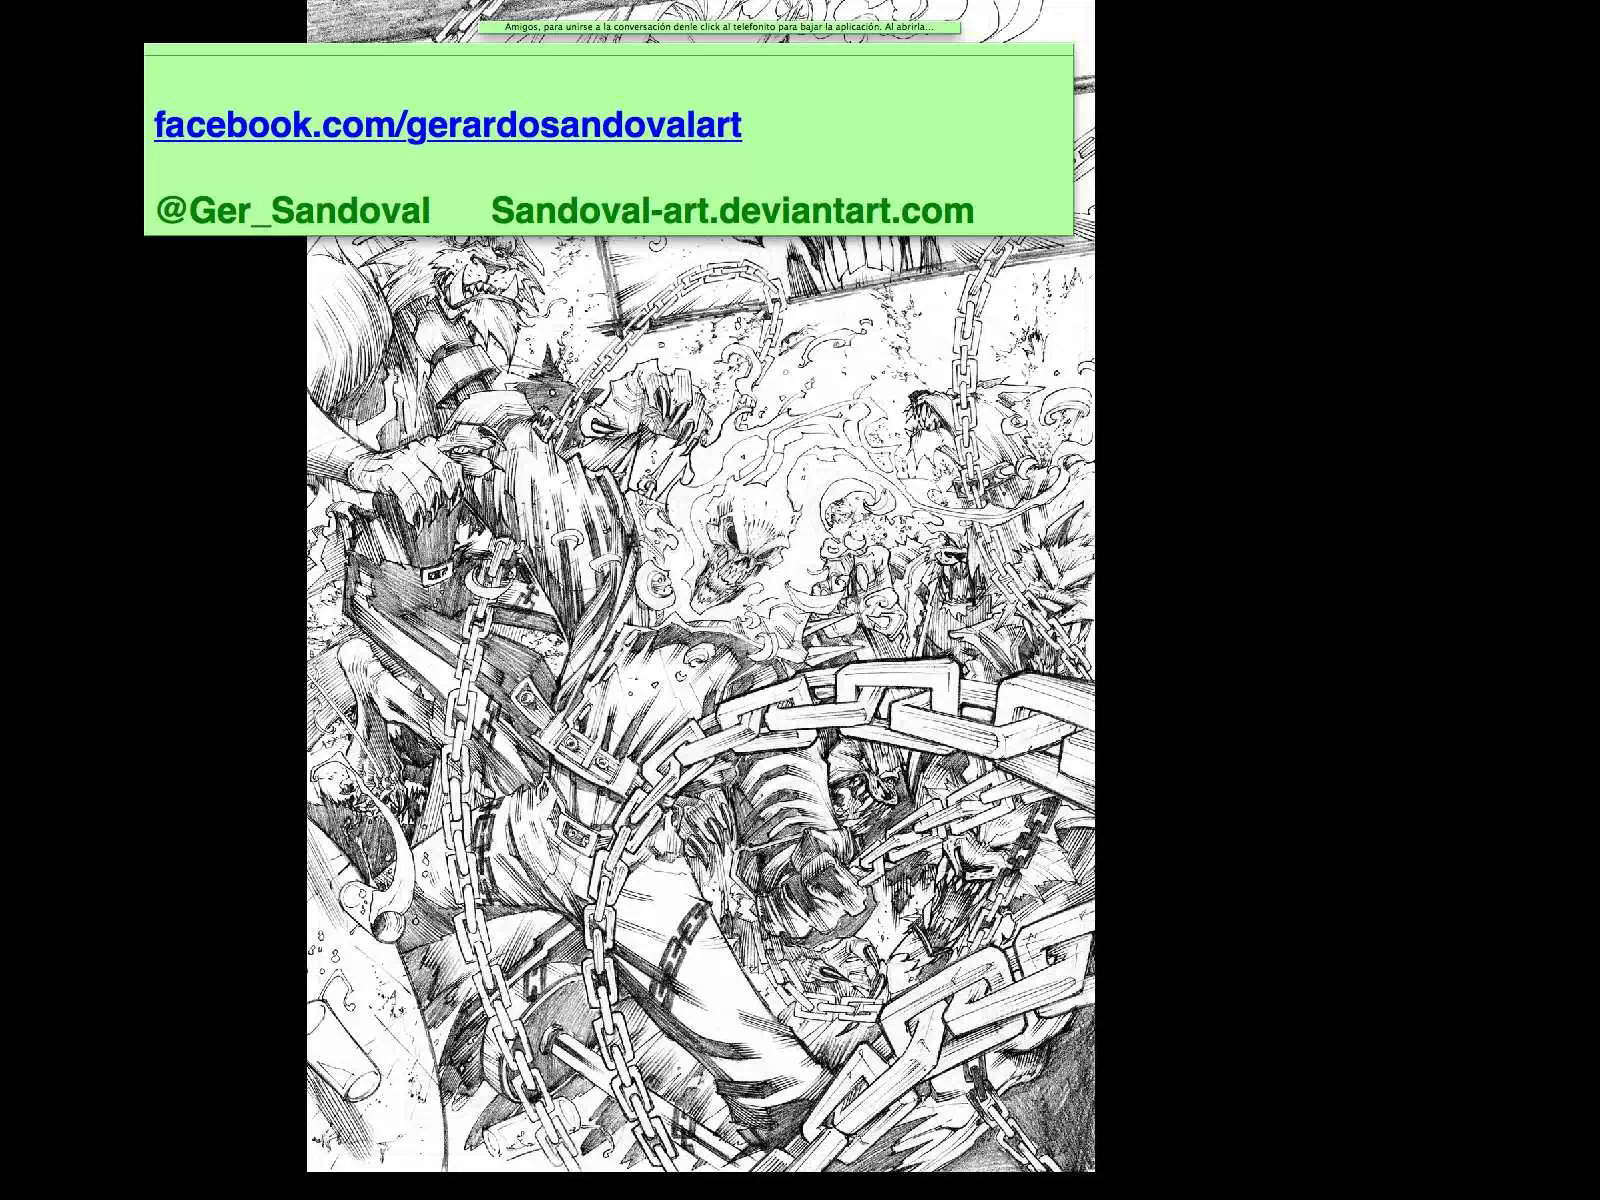
# Show the hidden work panels and switch to the ShadowMoscow02-05.psd document
pyautogui.press('F9')
pyautogui.press('F9')
pyautogui.press('Tab')
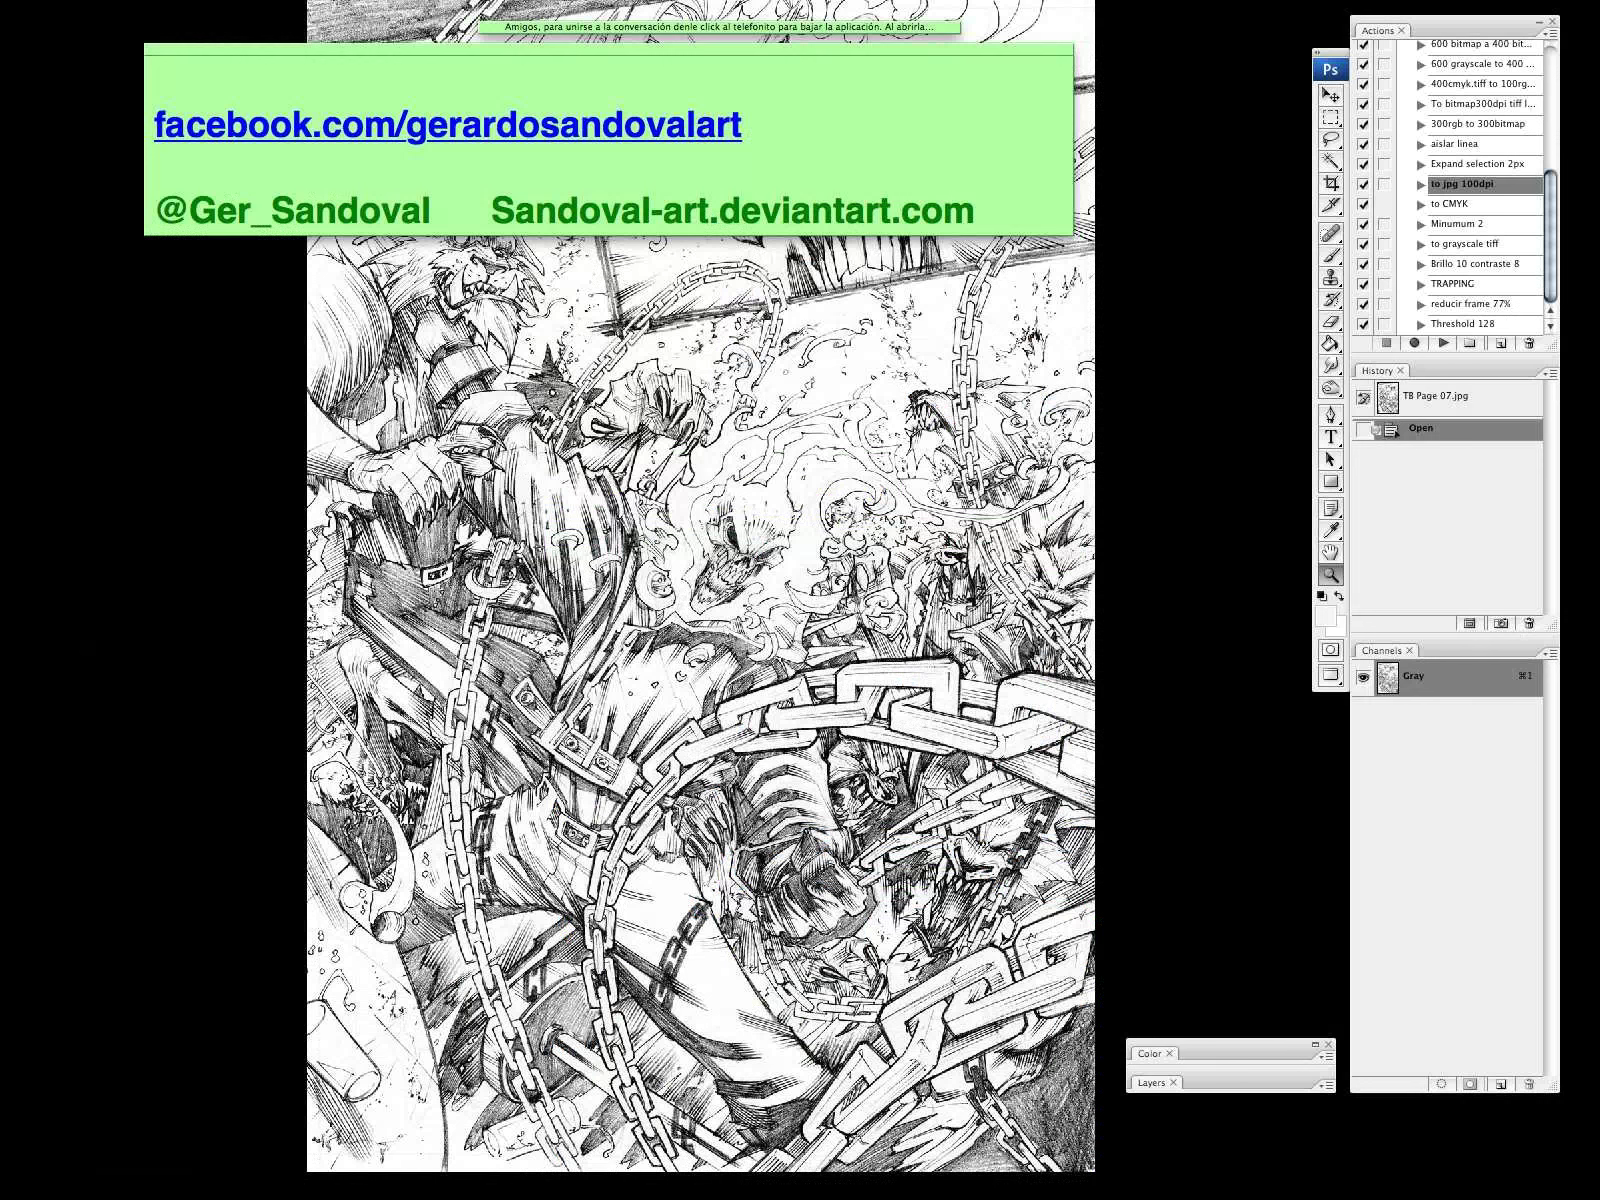
pyautogui.hotkey('ctrl', 'Tab')
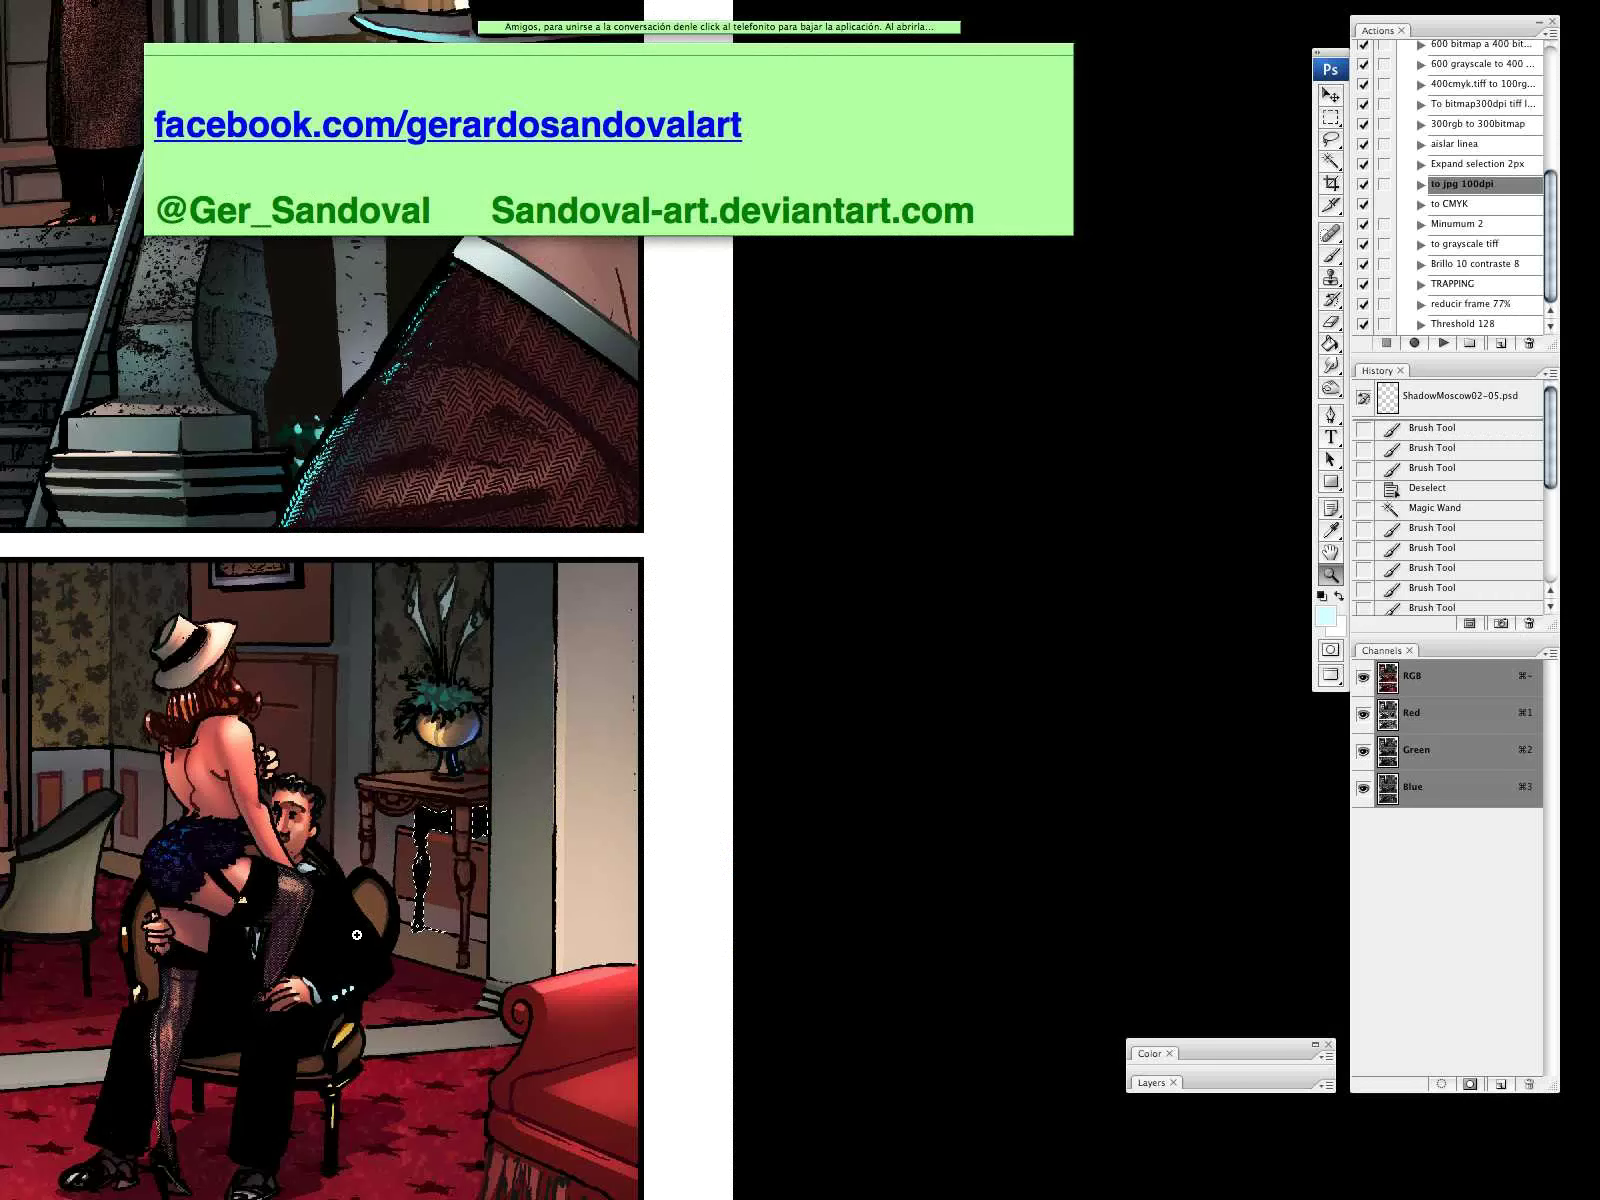
# Refine the selection of the wall area beneath the side table with the Lasso tool
pyautogui.scroll(-3, 460, 850)
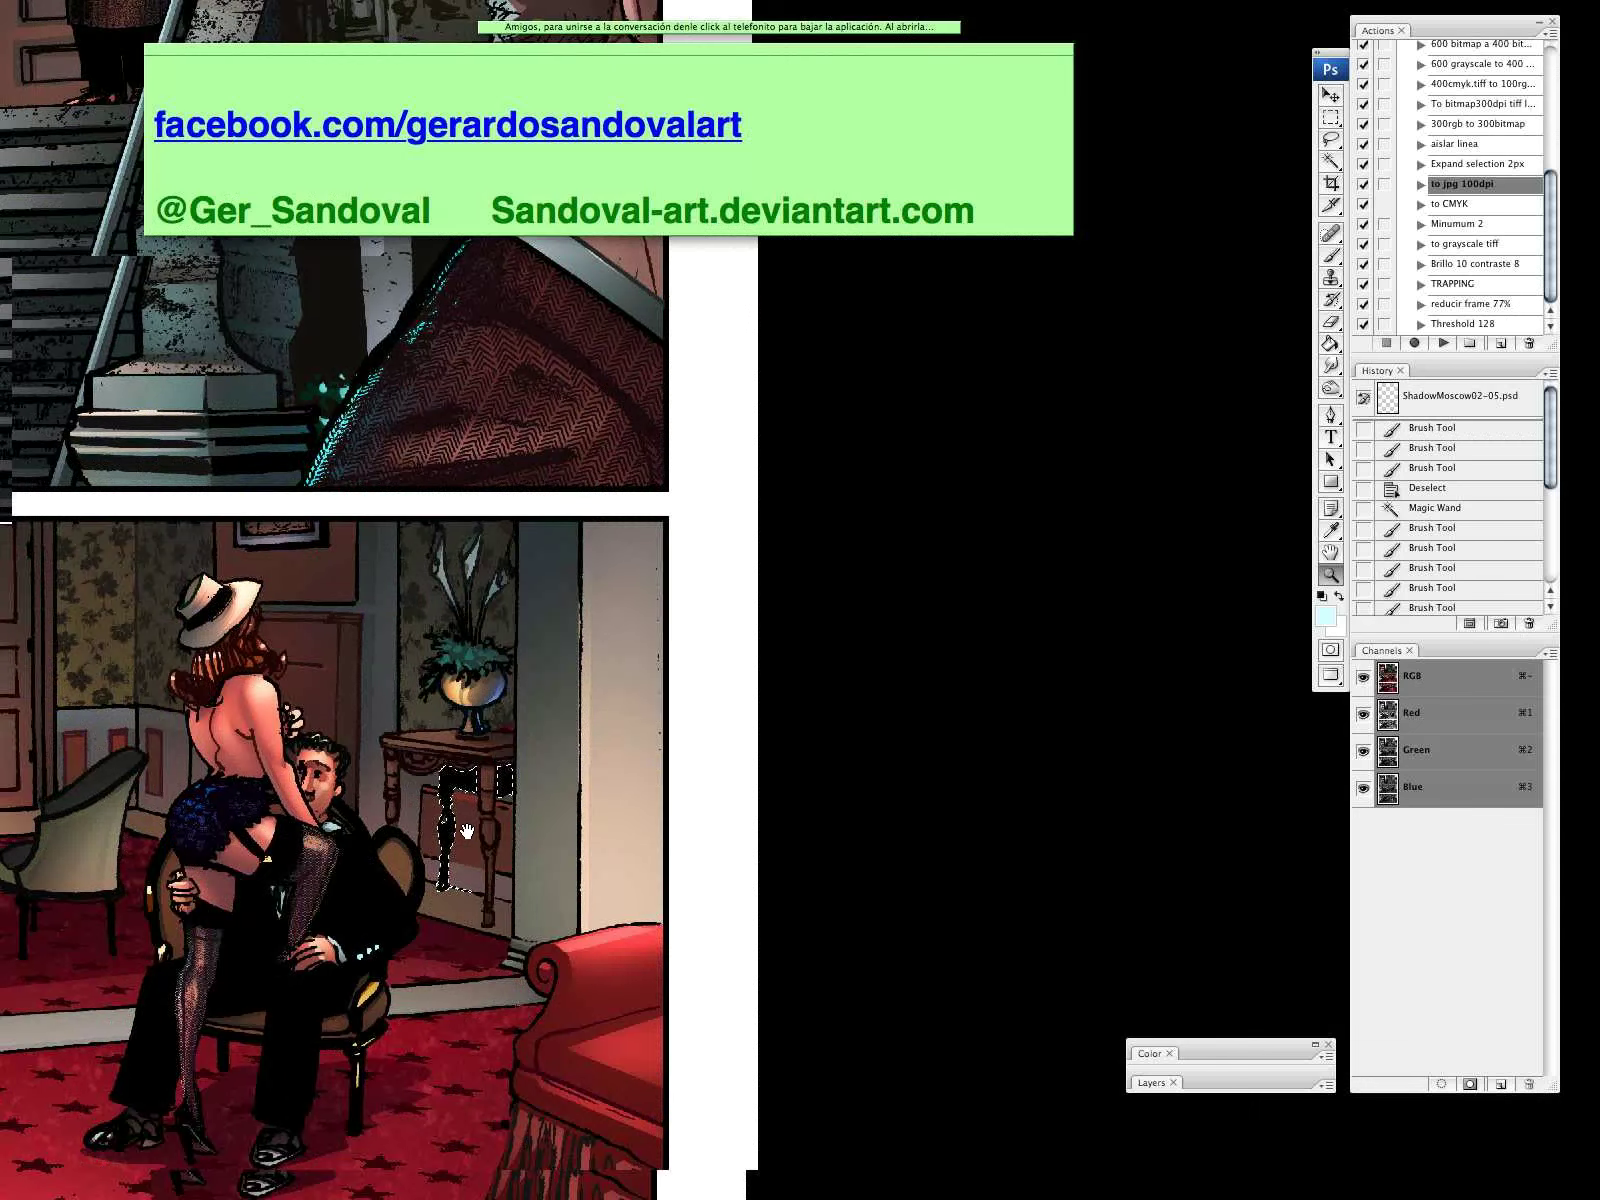
pyautogui.press('l')
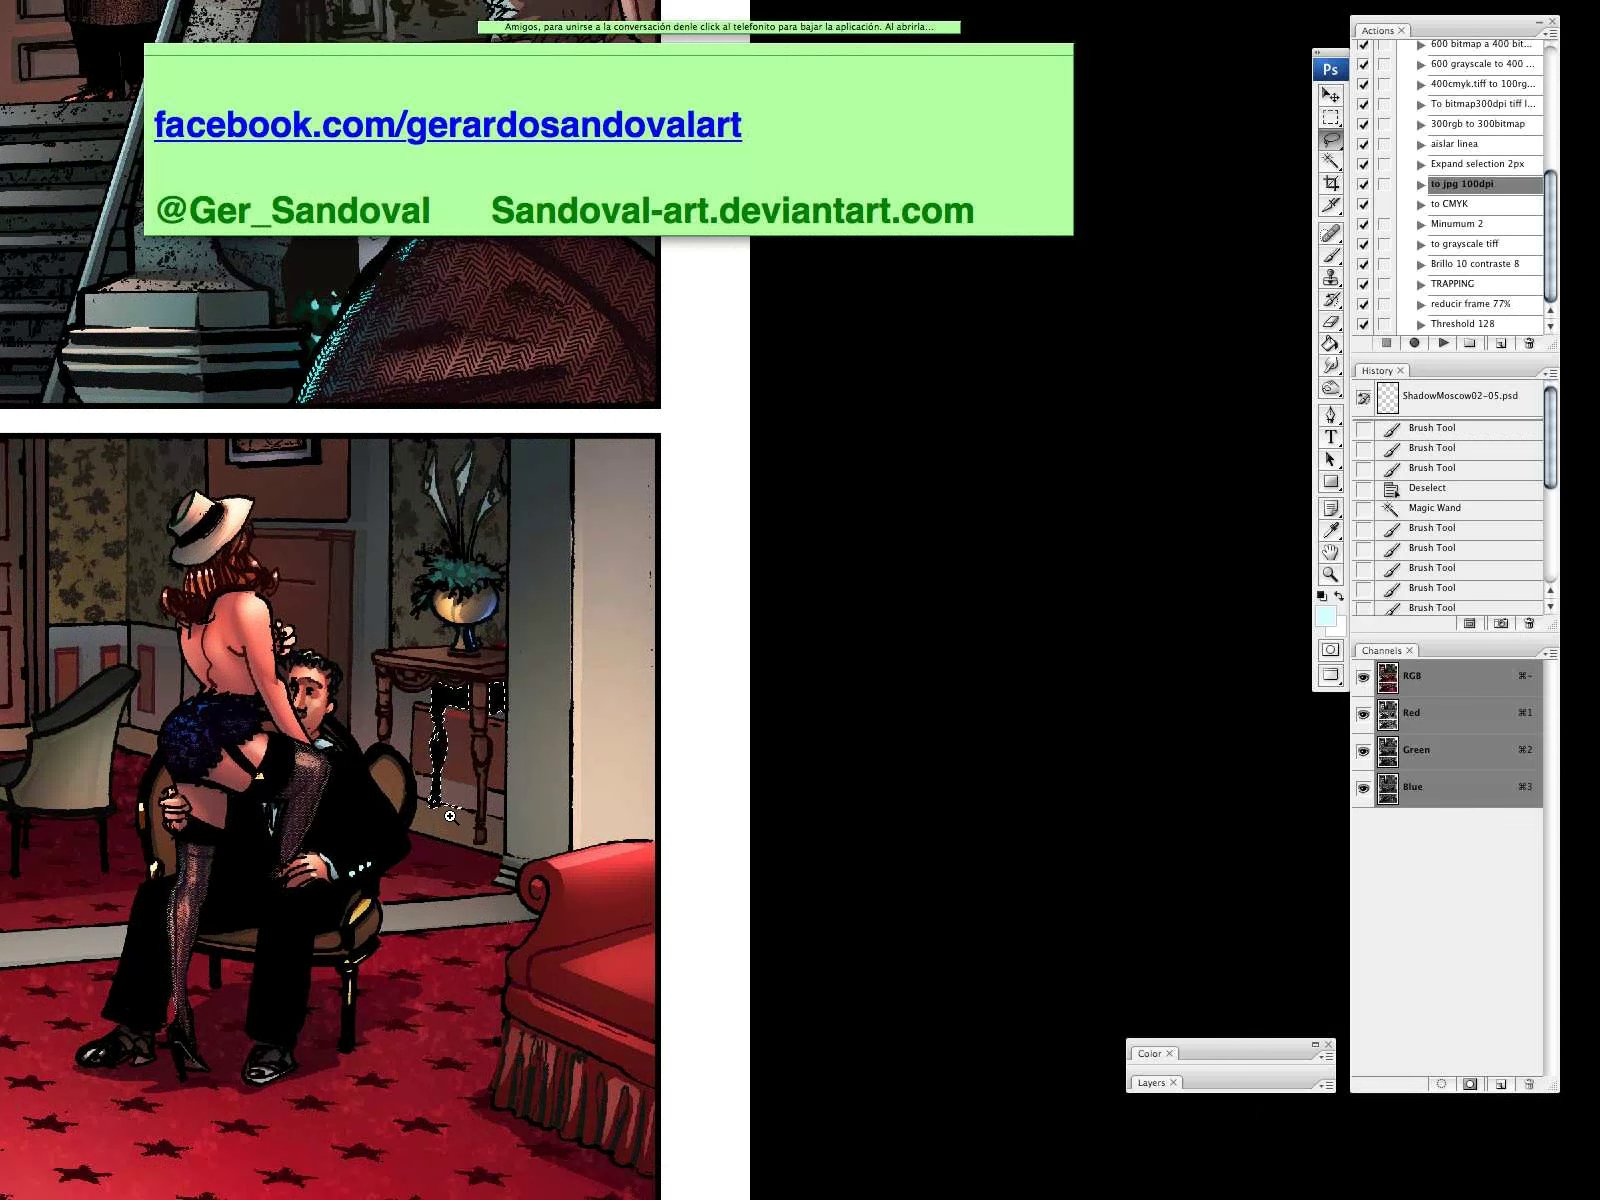
pyautogui.hotkey('alt', 'BackSpace')
pyautogui.moveTo(450, 815); pyautogui.dragTo(450, 812)
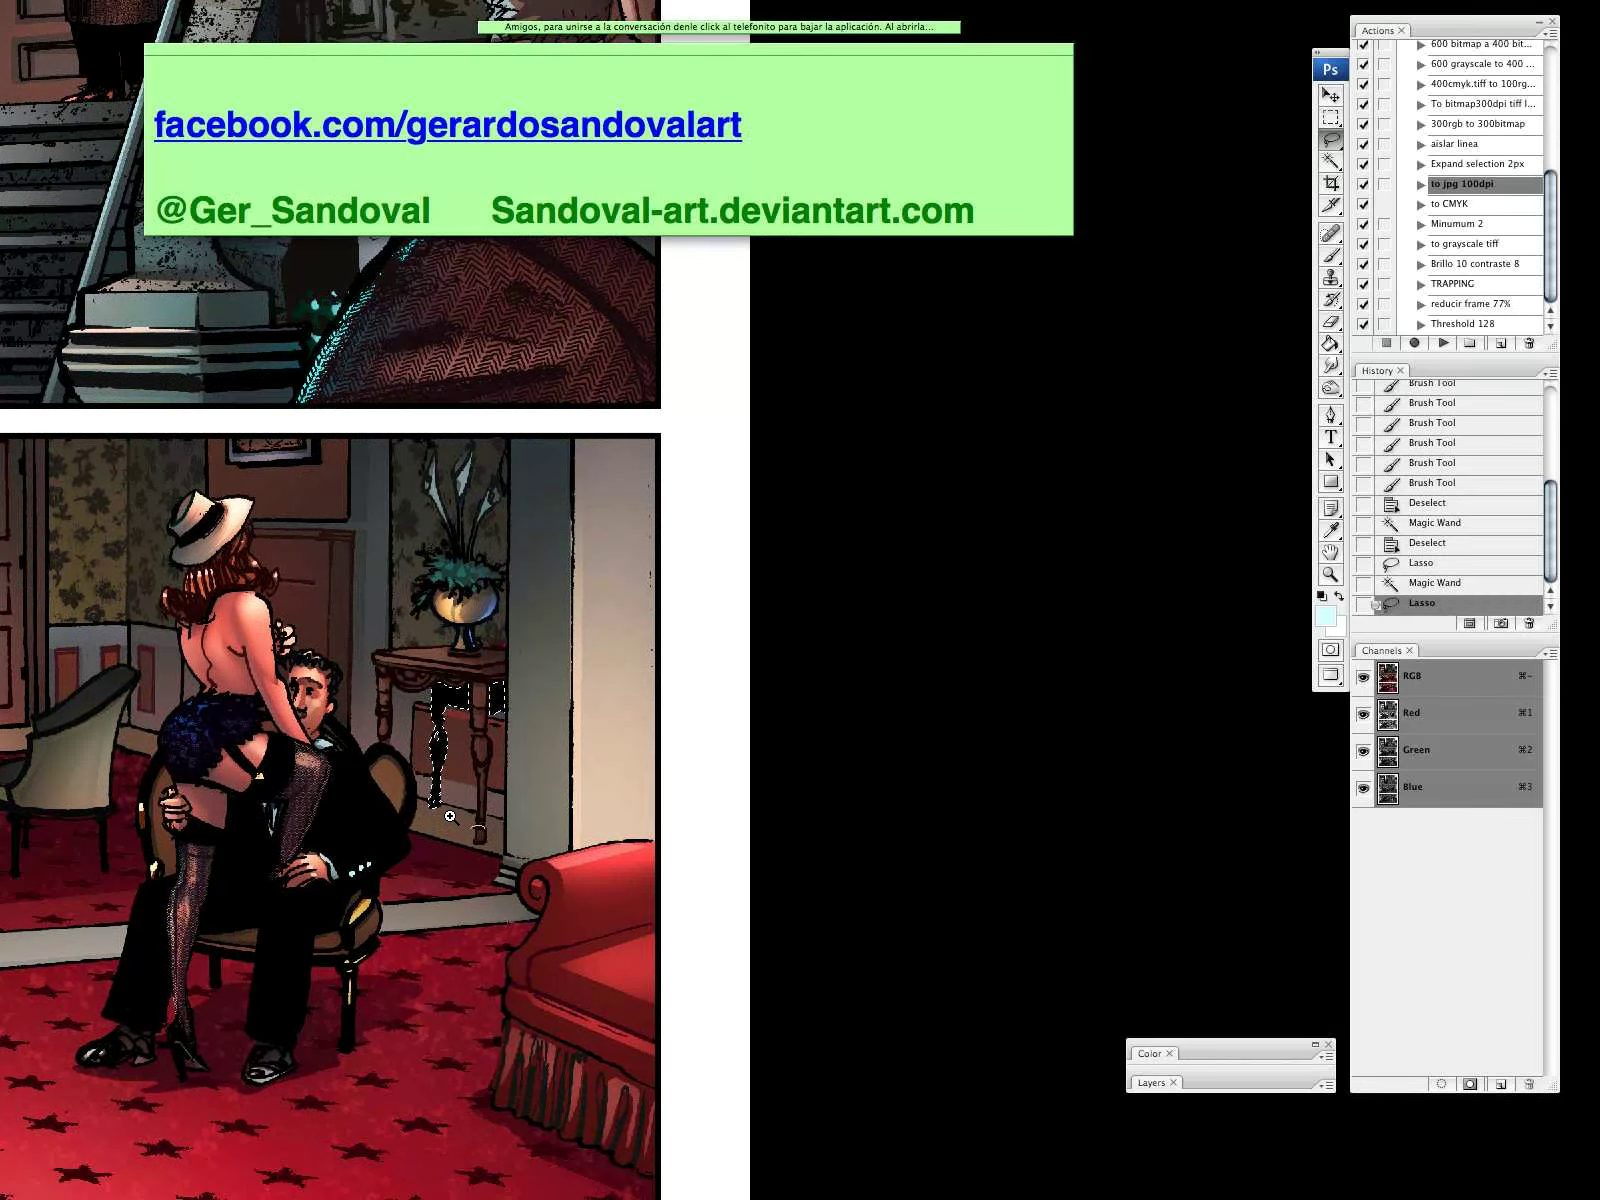
# Colorize the selected area beneath the side table with Hue/Saturation at hue 358, saturation 25 and lightness +10
pyautogui.press('super+u')
pyautogui.click(1369, 975)
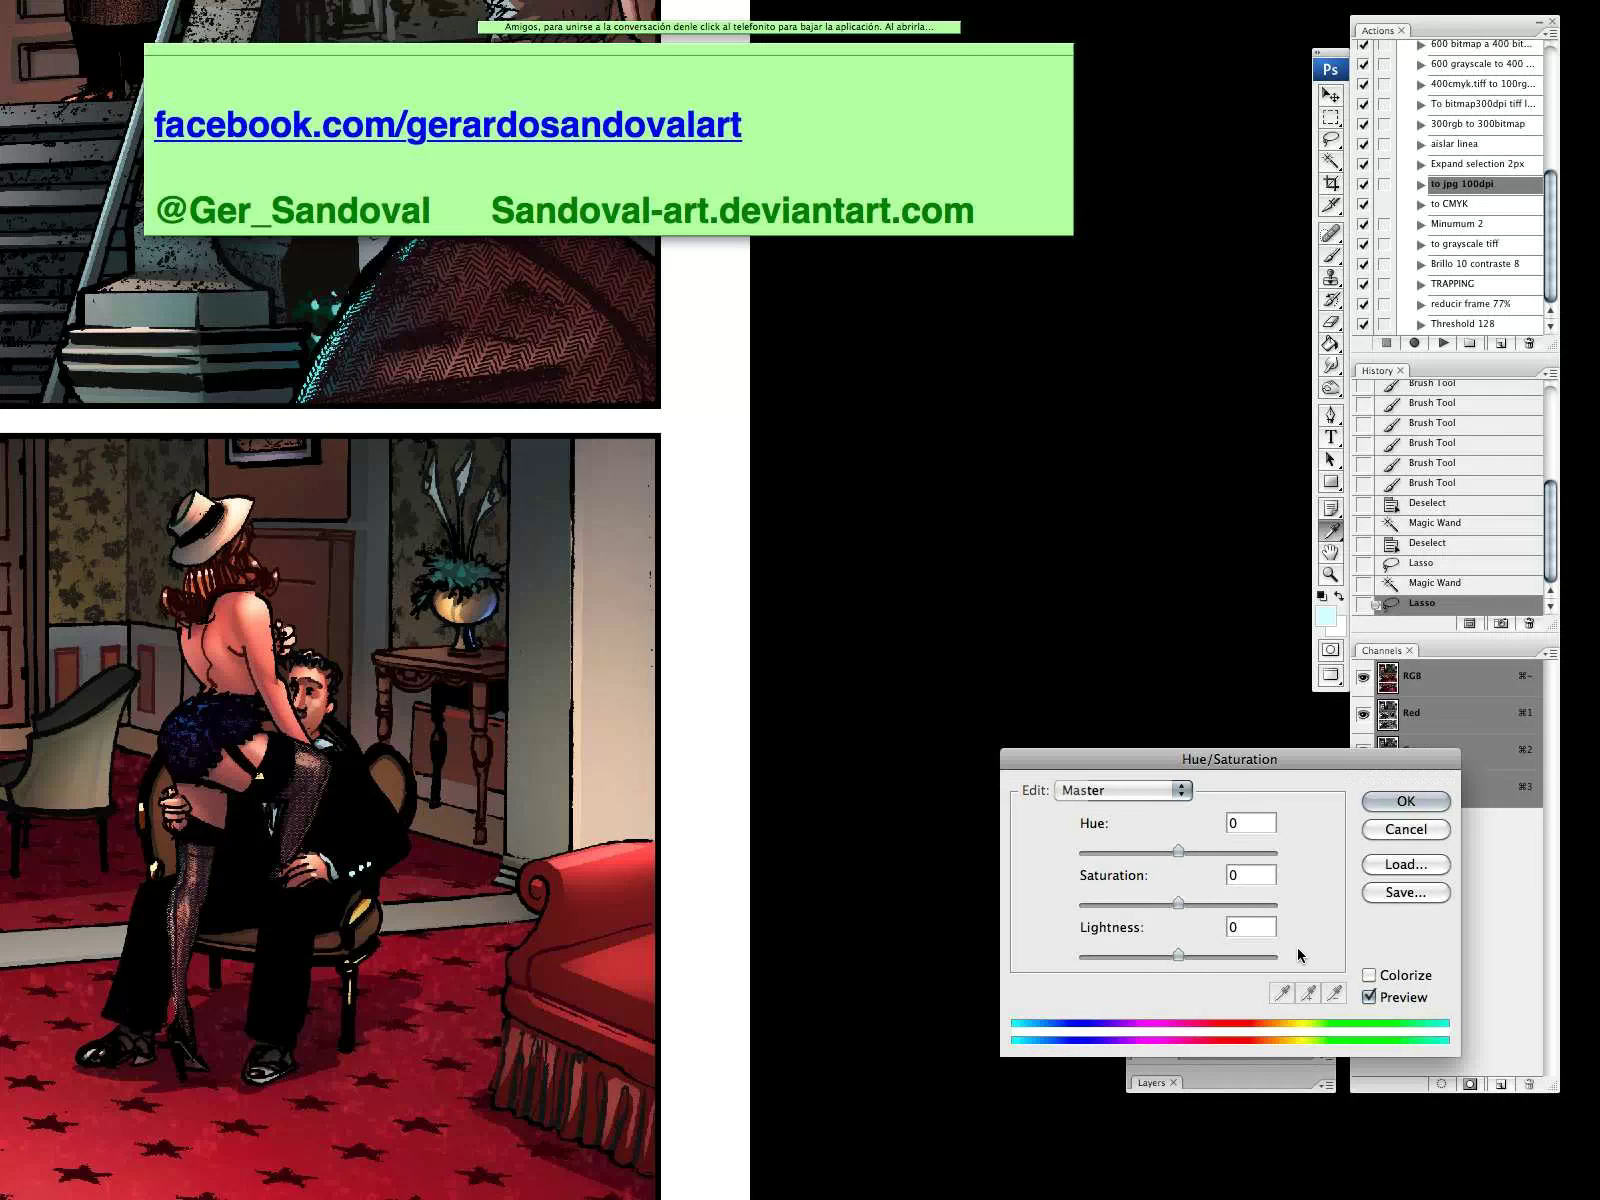
pyautogui.moveTo(1178, 956); pyautogui.dragTo(1206, 956)
pyautogui.moveTo(1182, 852); pyautogui.dragTo(1276, 854)
pyautogui.moveTo(1185, 956); pyautogui.dragTo(1188, 955)
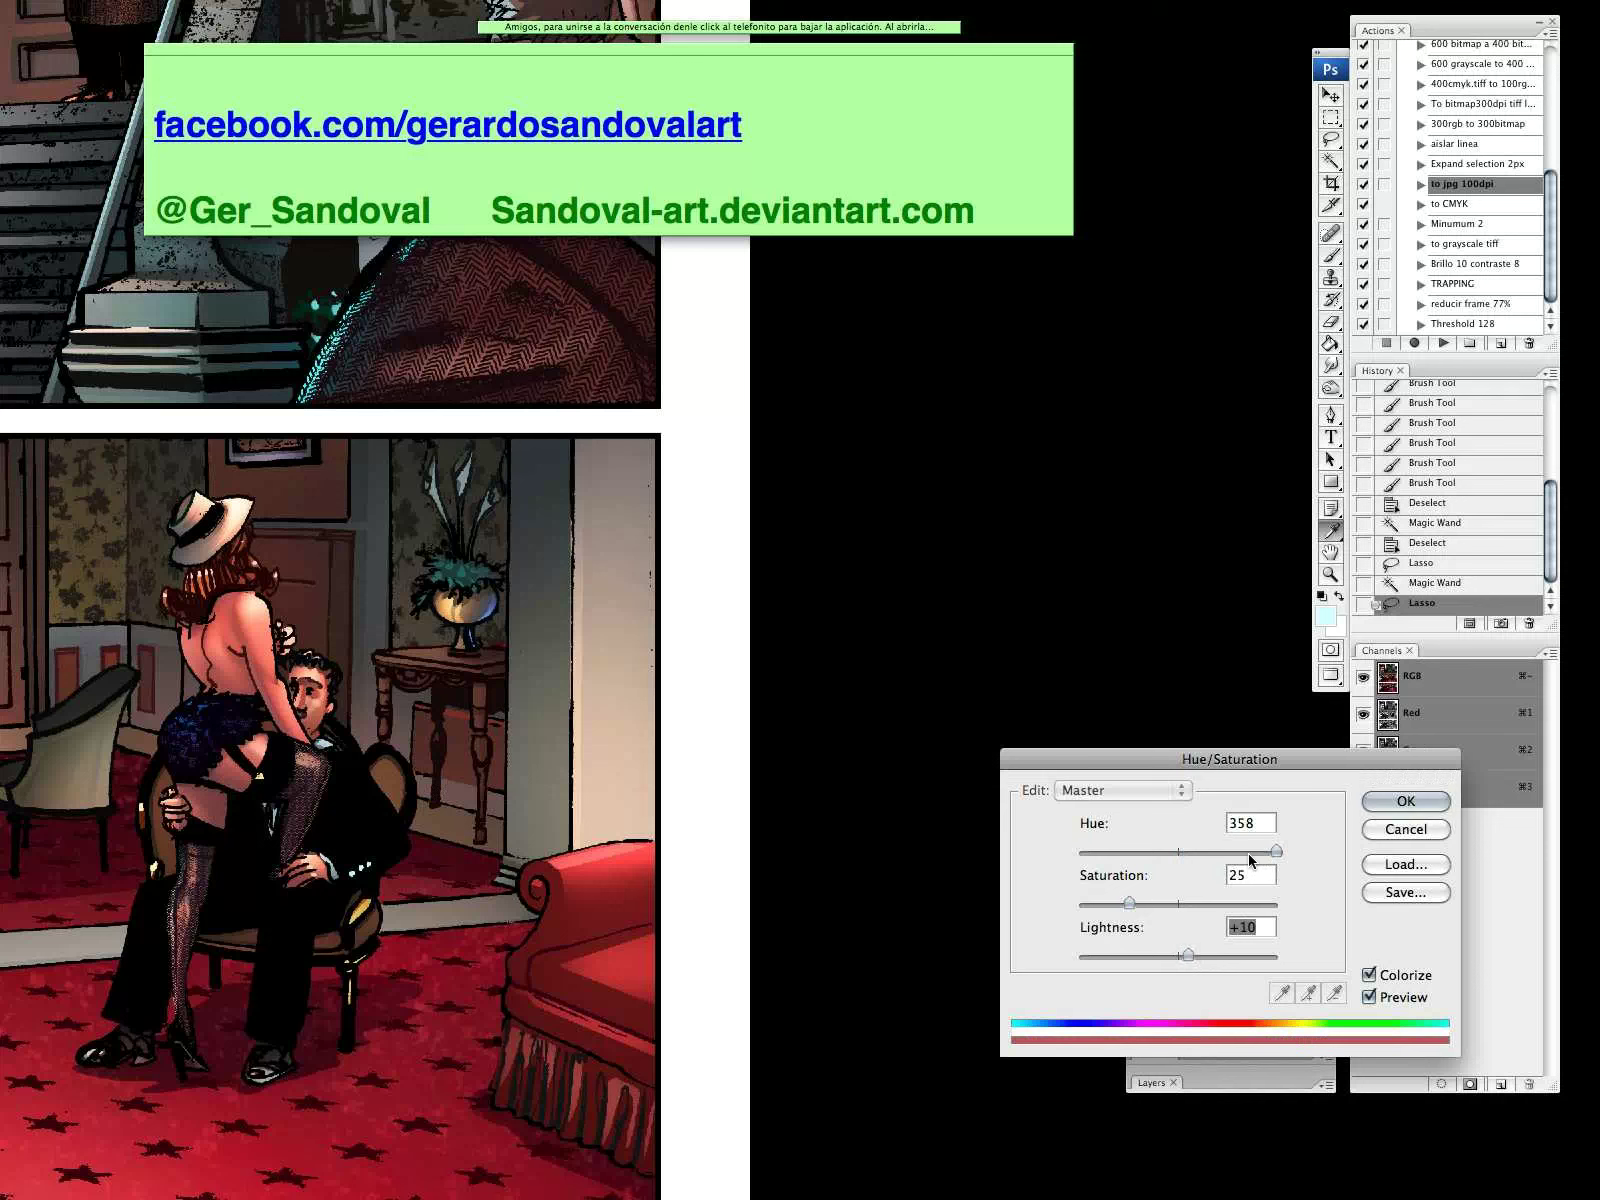
pyautogui.click(1377, 805)
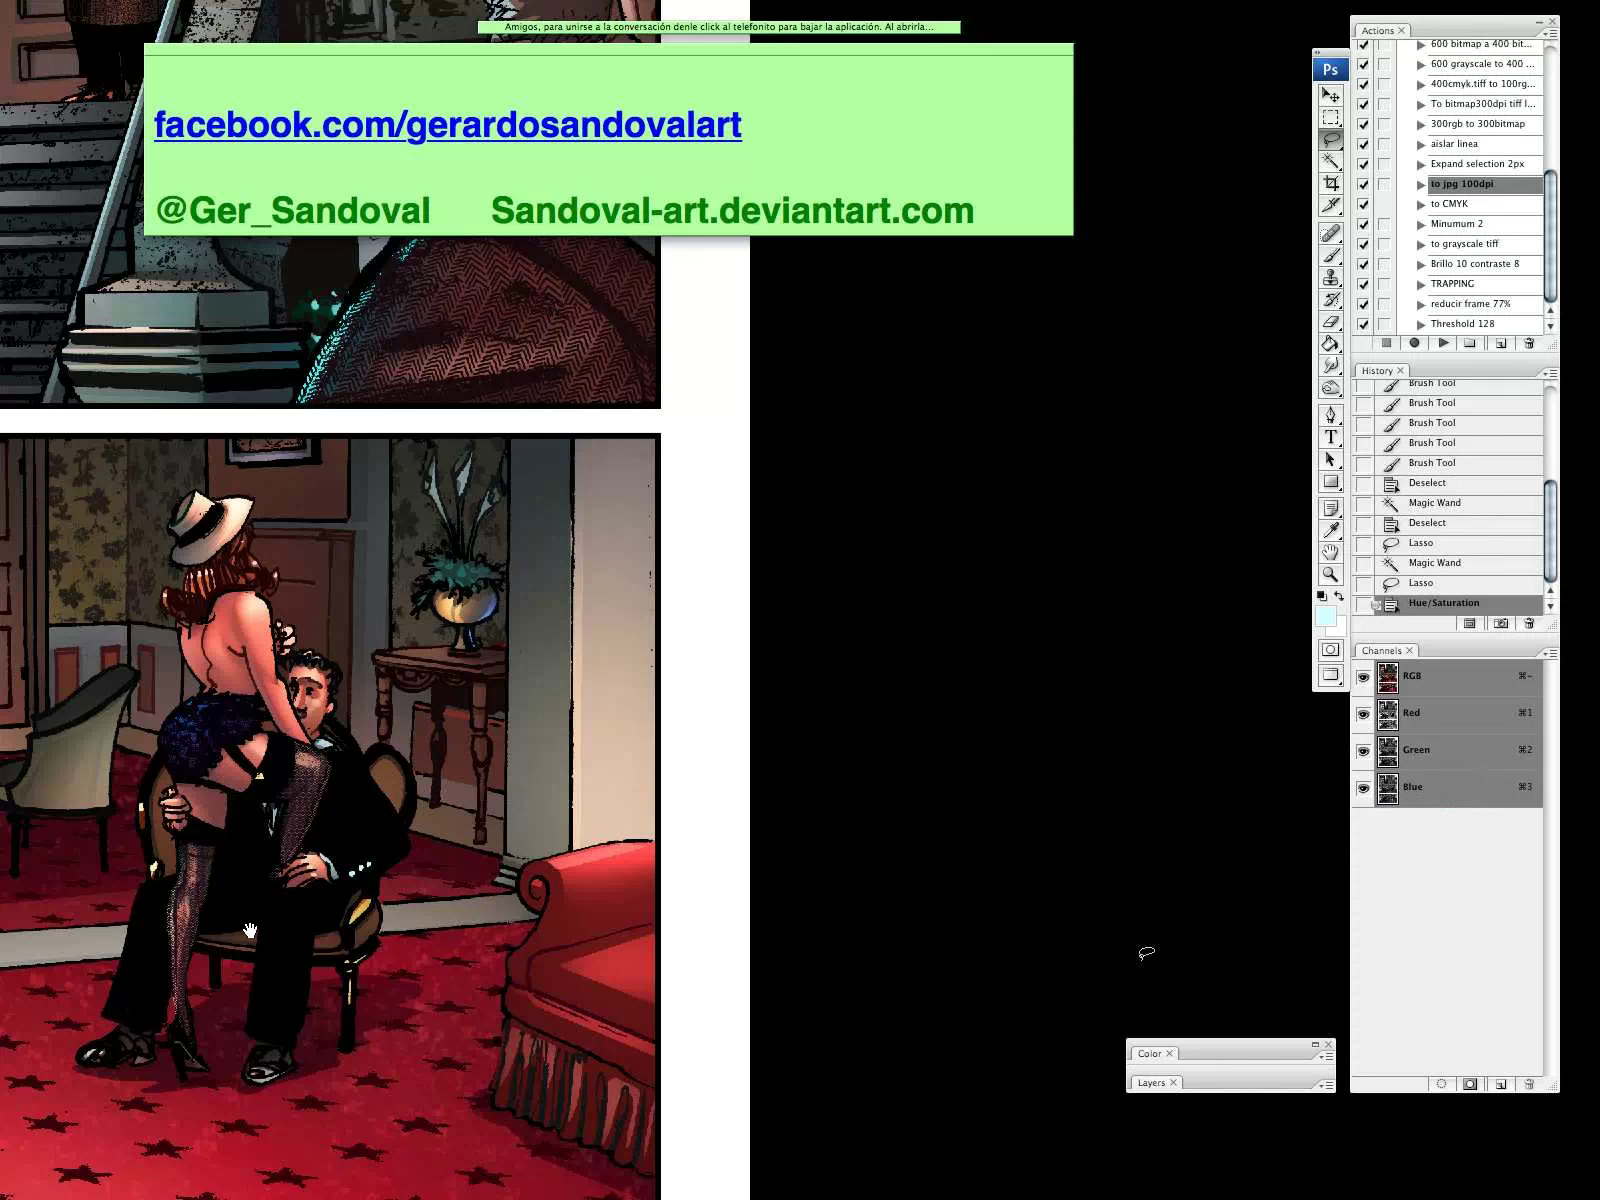
# Examine the middle and bottom parlor panels of the page and compare their coloring
pyautogui.moveTo(254, 929); pyautogui.dragTo(667, 853)
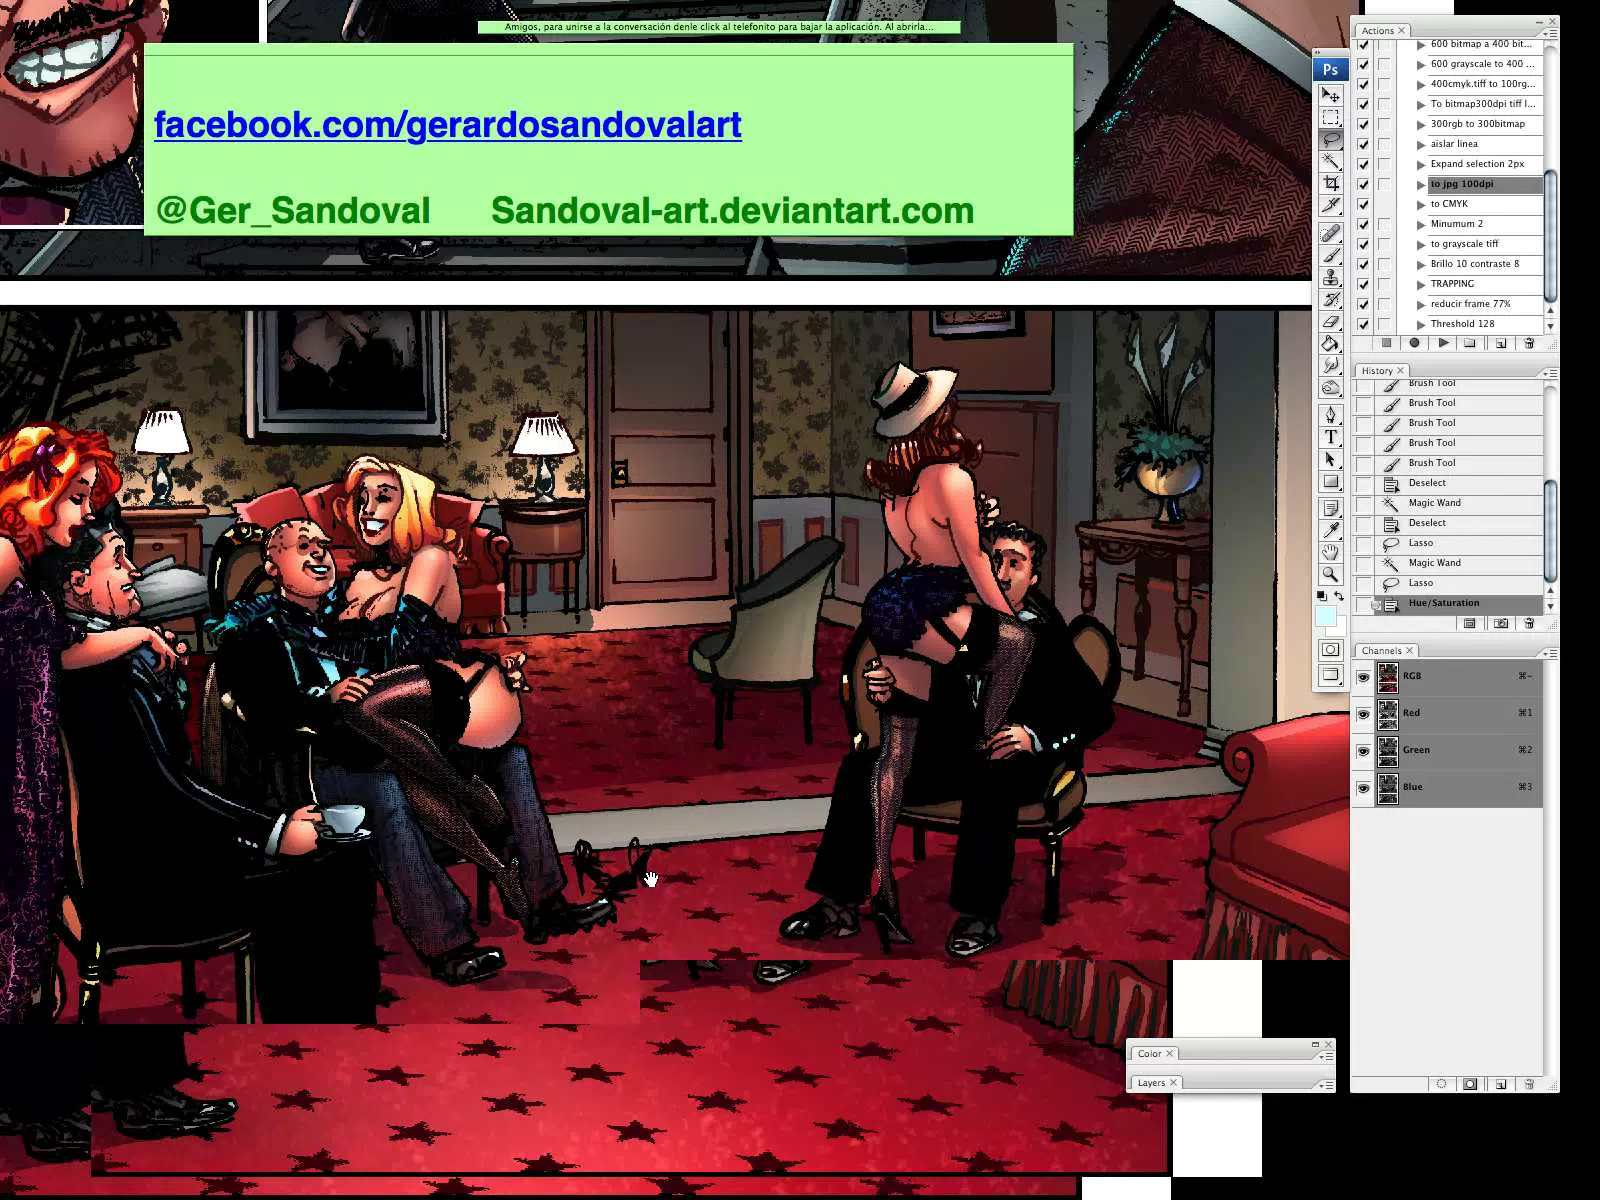
pyautogui.press('z')
pyautogui.moveTo(651, 879)
pyautogui.mouseDown()
pyautogui.moveTo(614, 961)
pyautogui.moveTo(630, 916)
pyautogui.moveTo(541, 956)
pyautogui.moveTo(488, 935)
pyautogui.moveTo(411, 953)
pyautogui.moveTo(558, 936)
pyautogui.moveTo(643, 707)
pyautogui.moveTo(646, 650)
pyautogui.mouseUp()
pyautogui.press('l')
pyautogui.moveTo(662, 895); pyautogui.dragTo(600, 901)
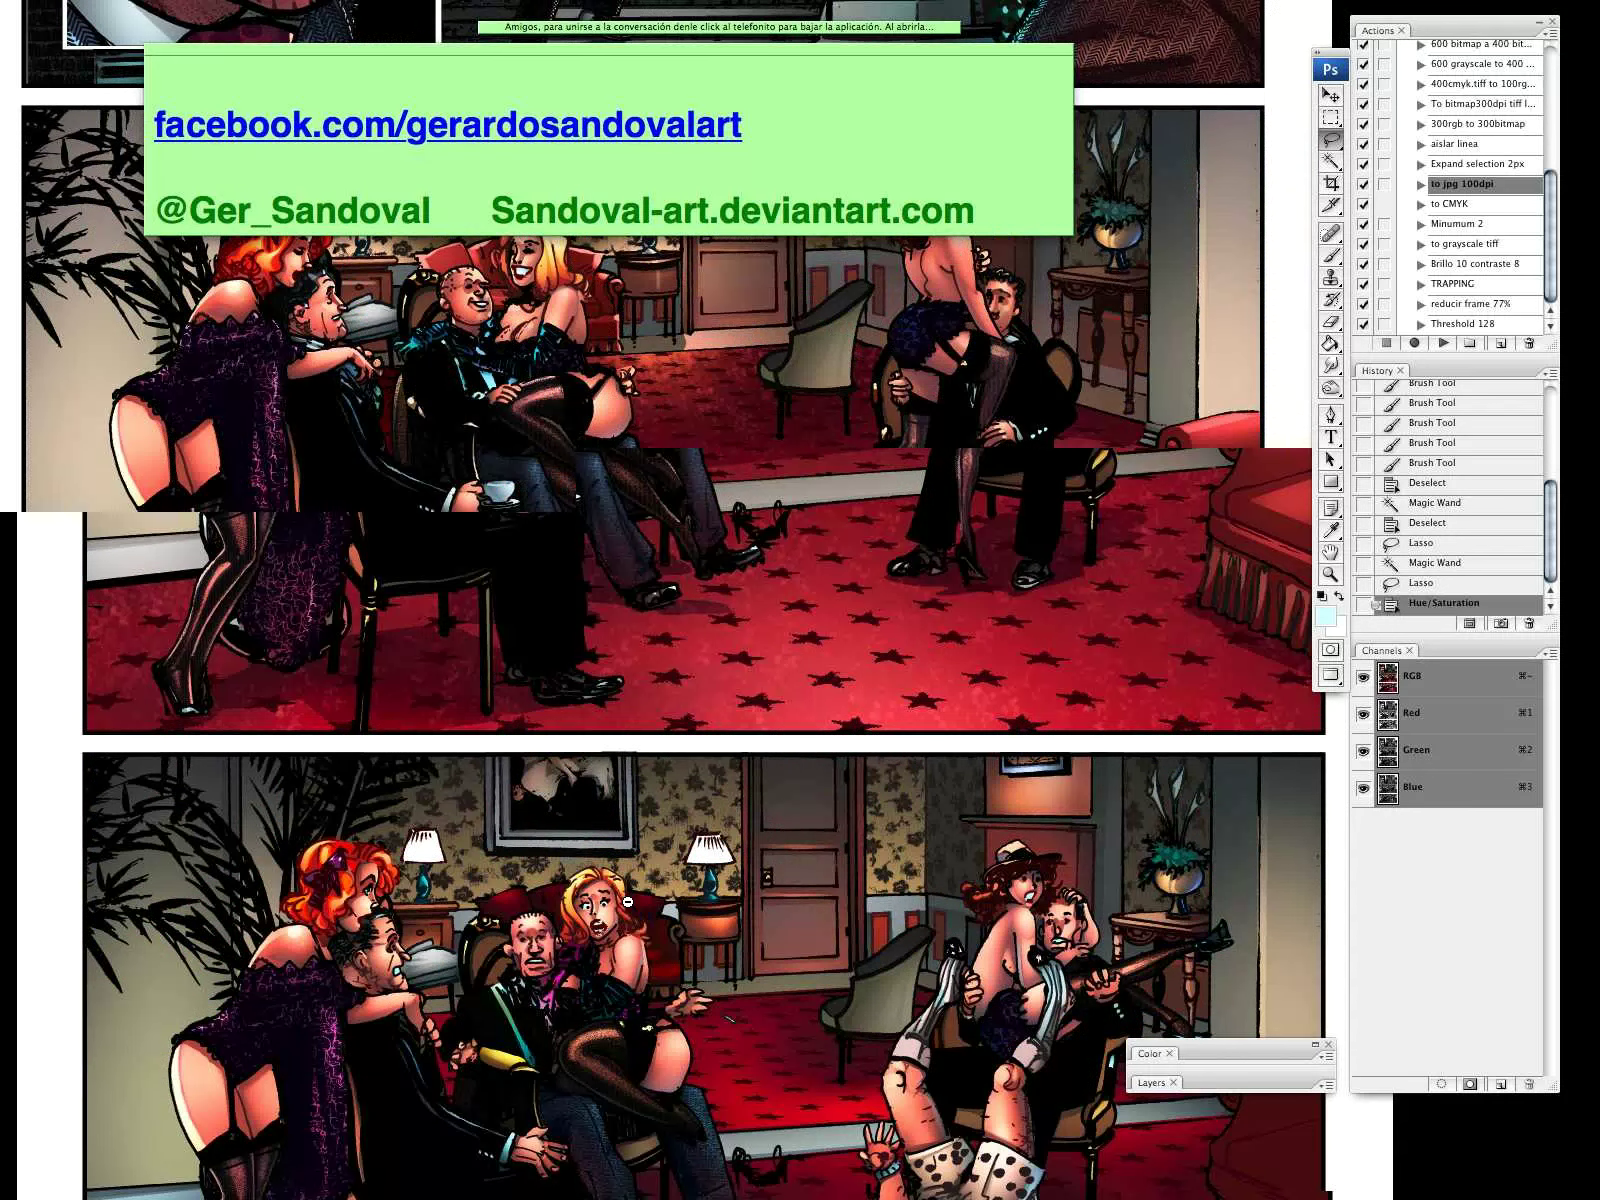
pyautogui.press('z')
pyautogui.keyDown('alt'); pyautogui.click(596, 998); pyautogui.keyUp('alt')
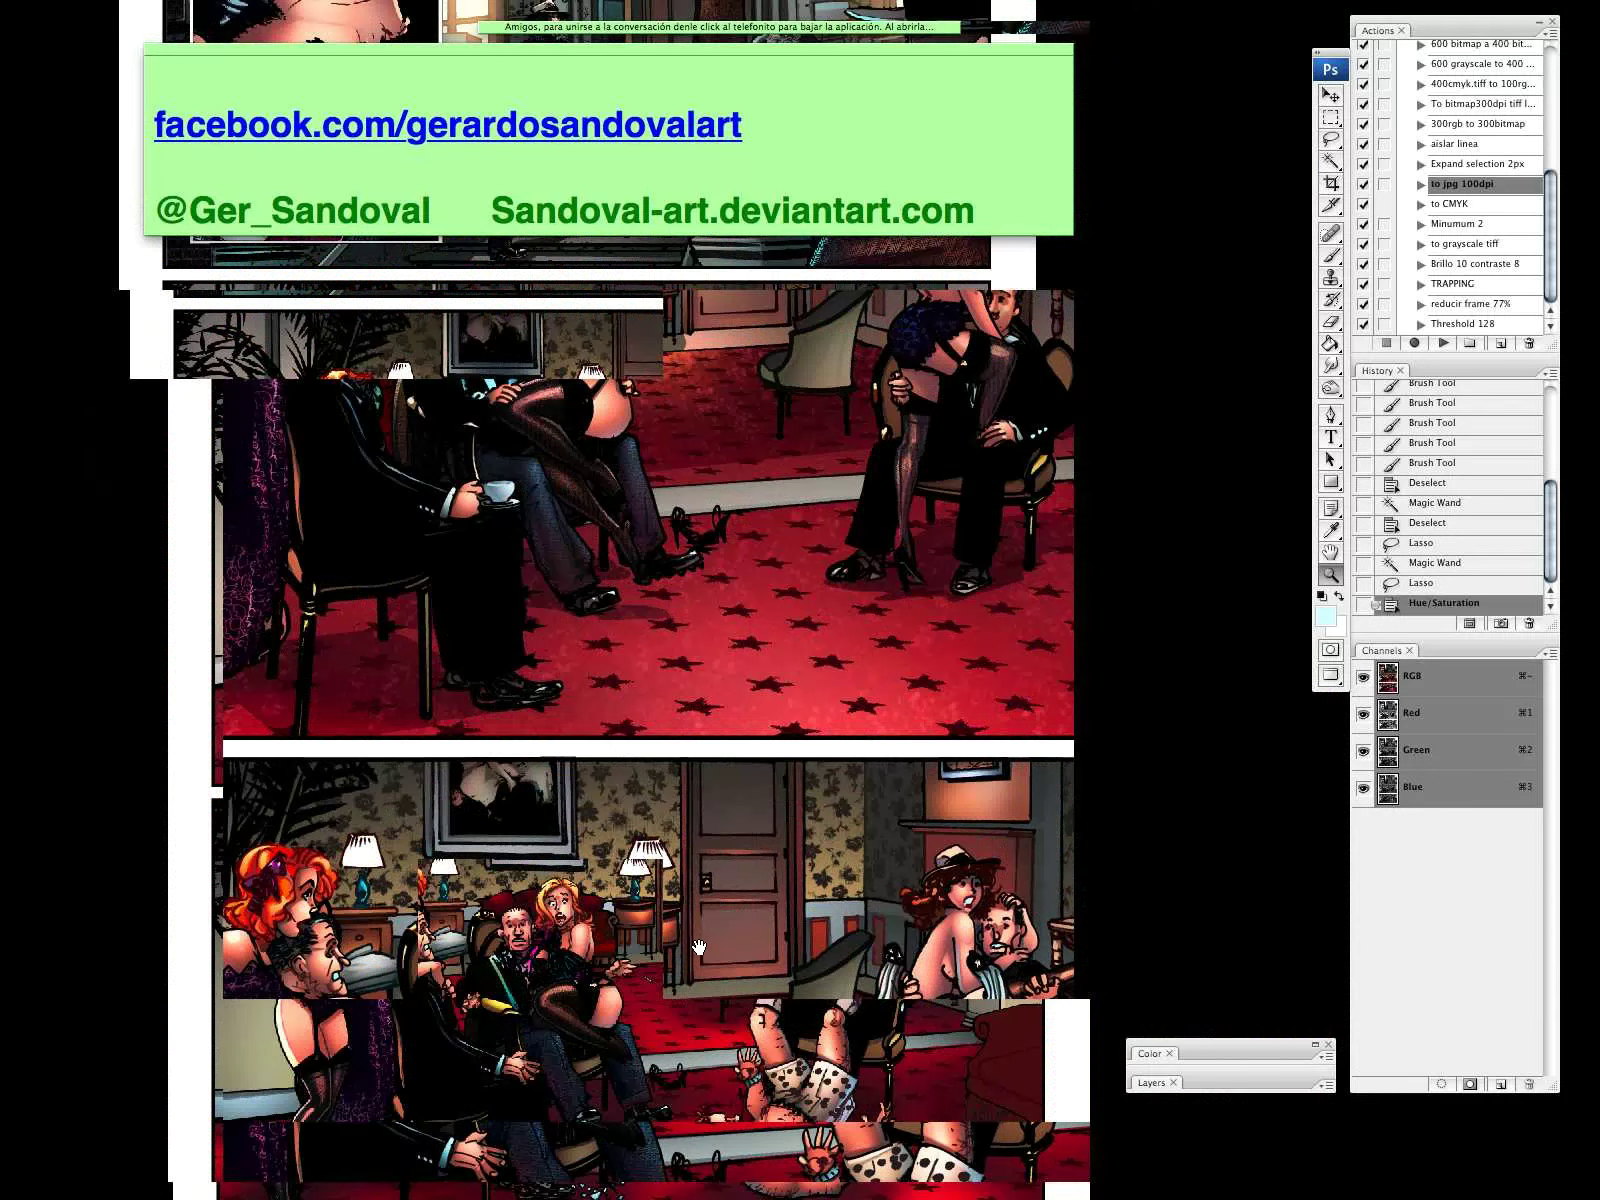
pyautogui.moveTo(698, 947); pyautogui.dragTo(661, 964)
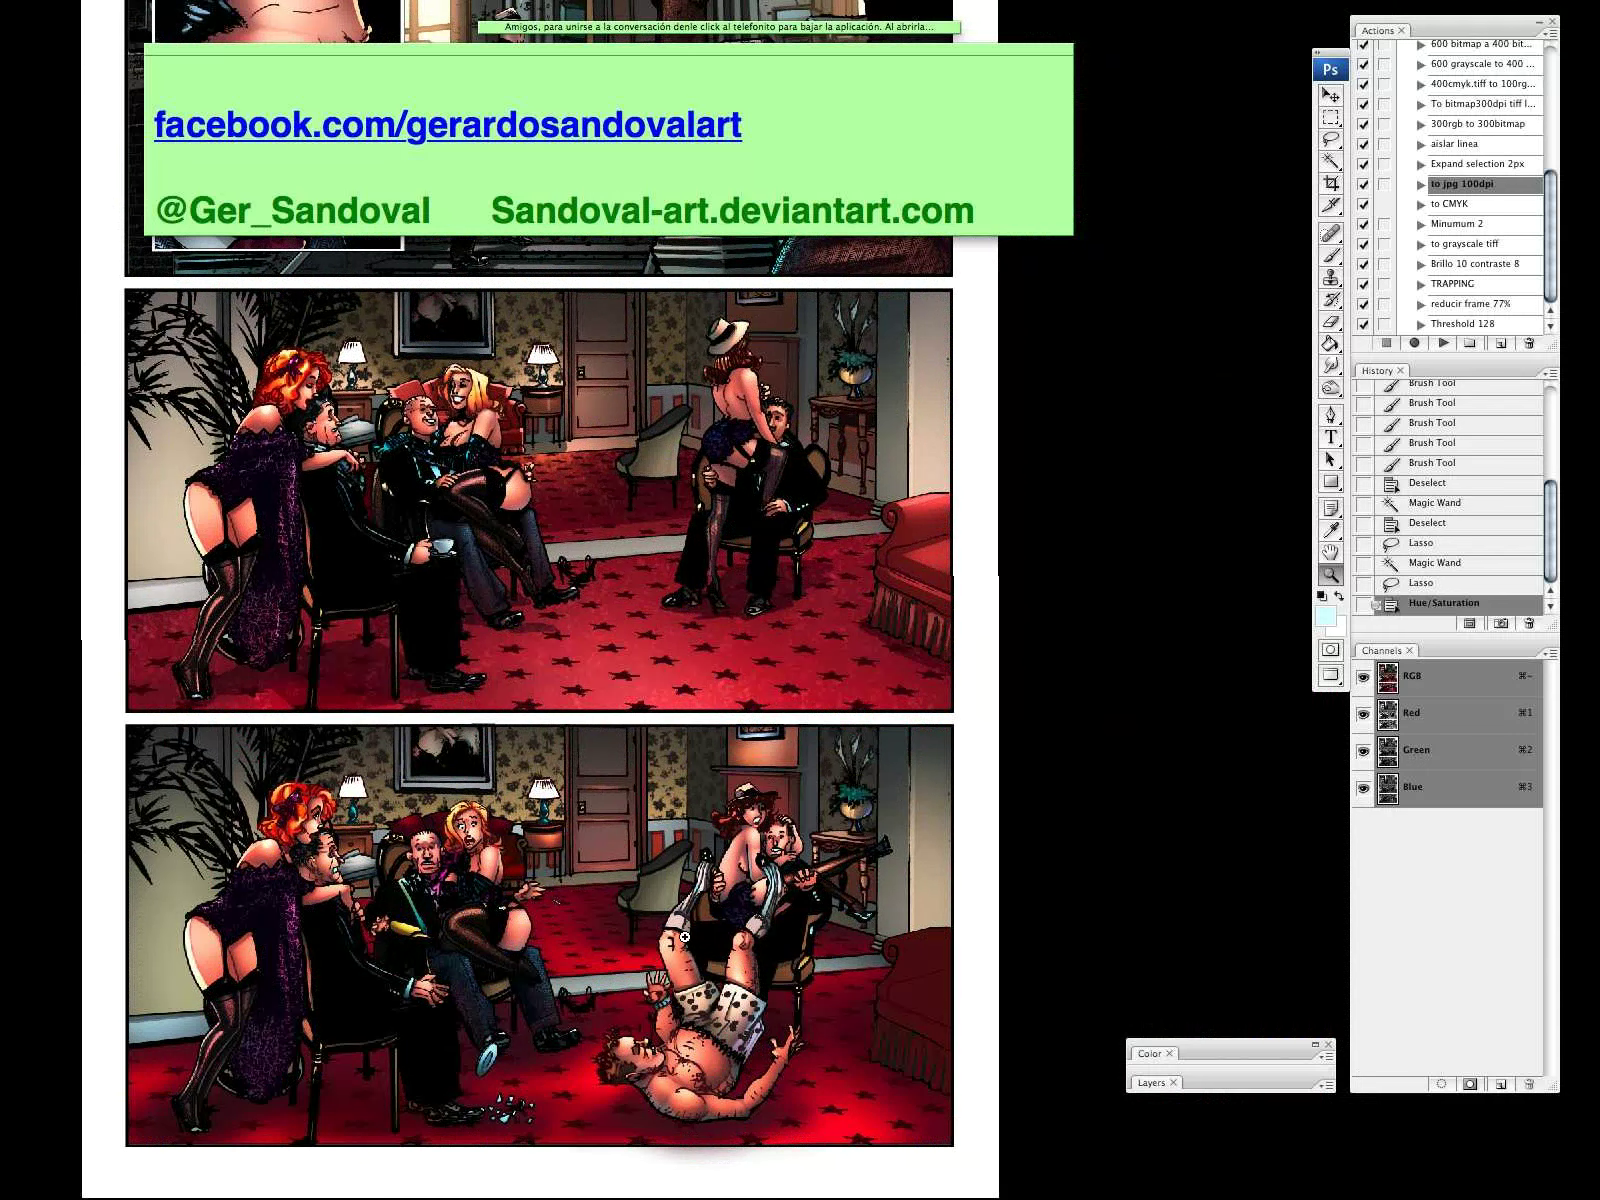
pyautogui.moveTo(499, 965); pyautogui.dragTo(493, 981)
pyautogui.click(484, 936)
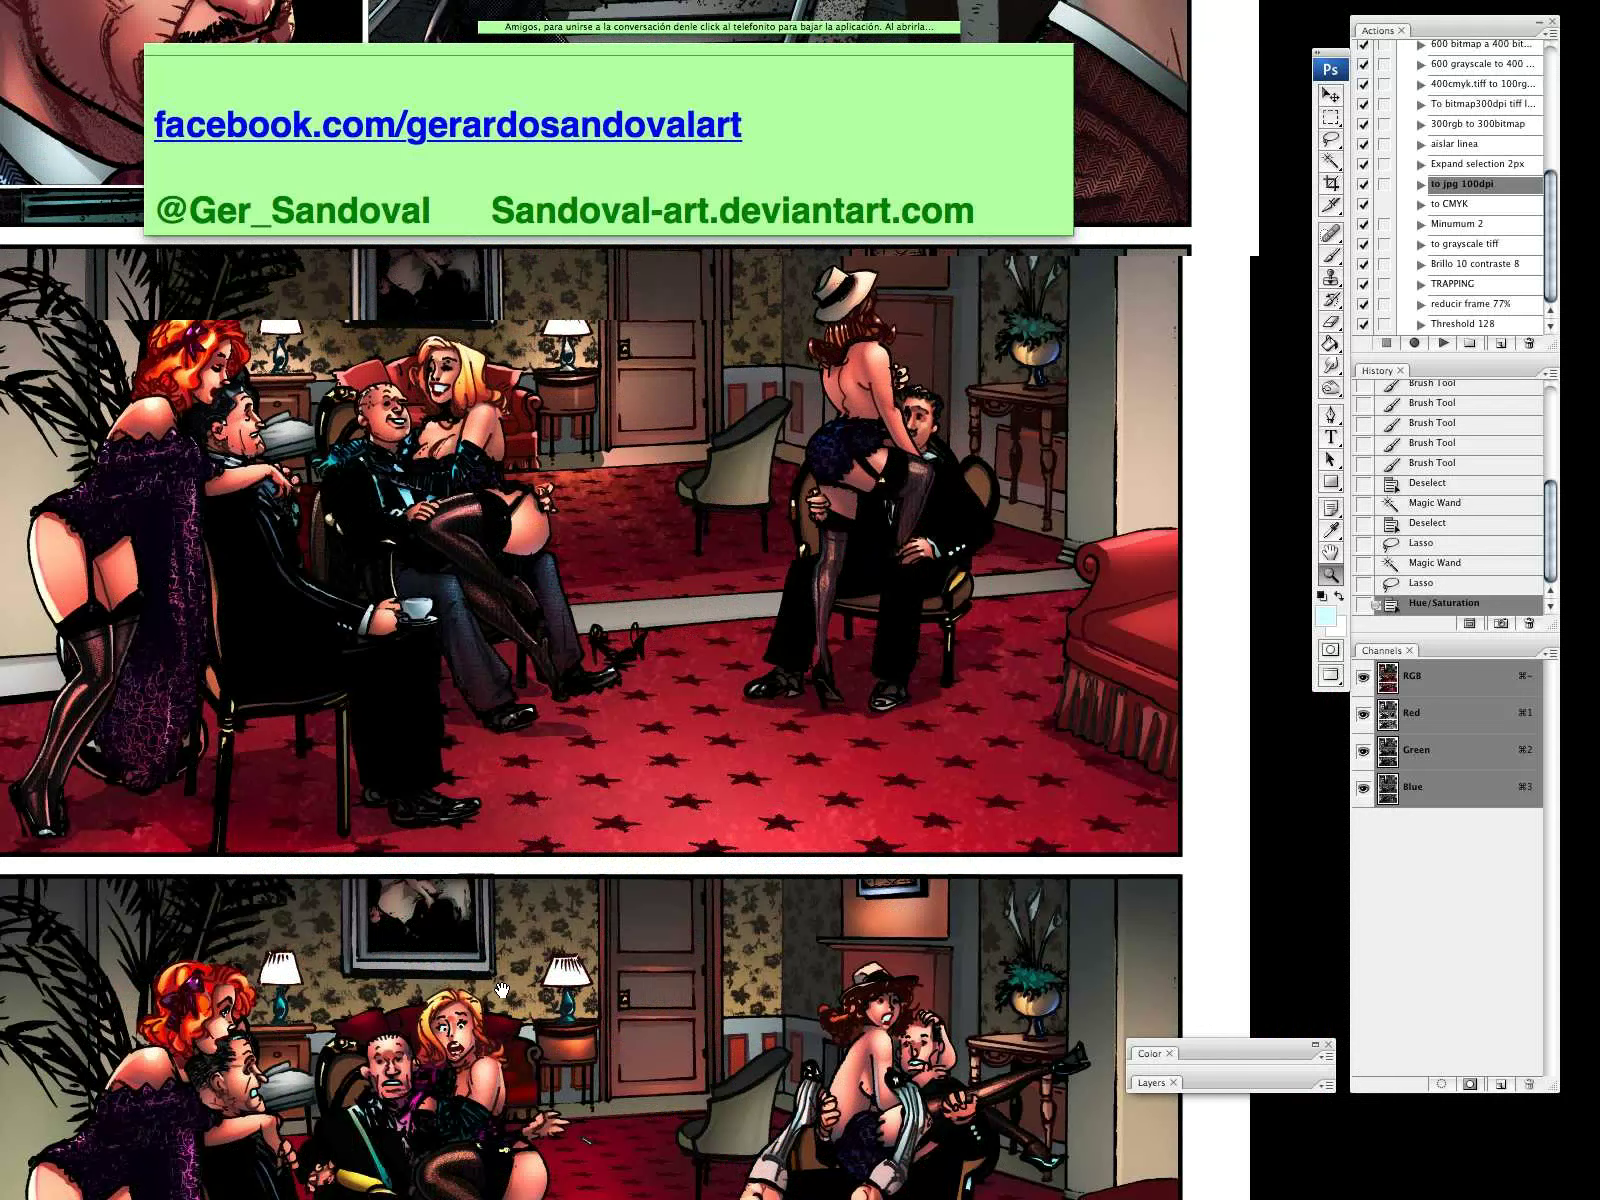
pyautogui.moveTo(462, 918); pyautogui.dragTo(516, 972)
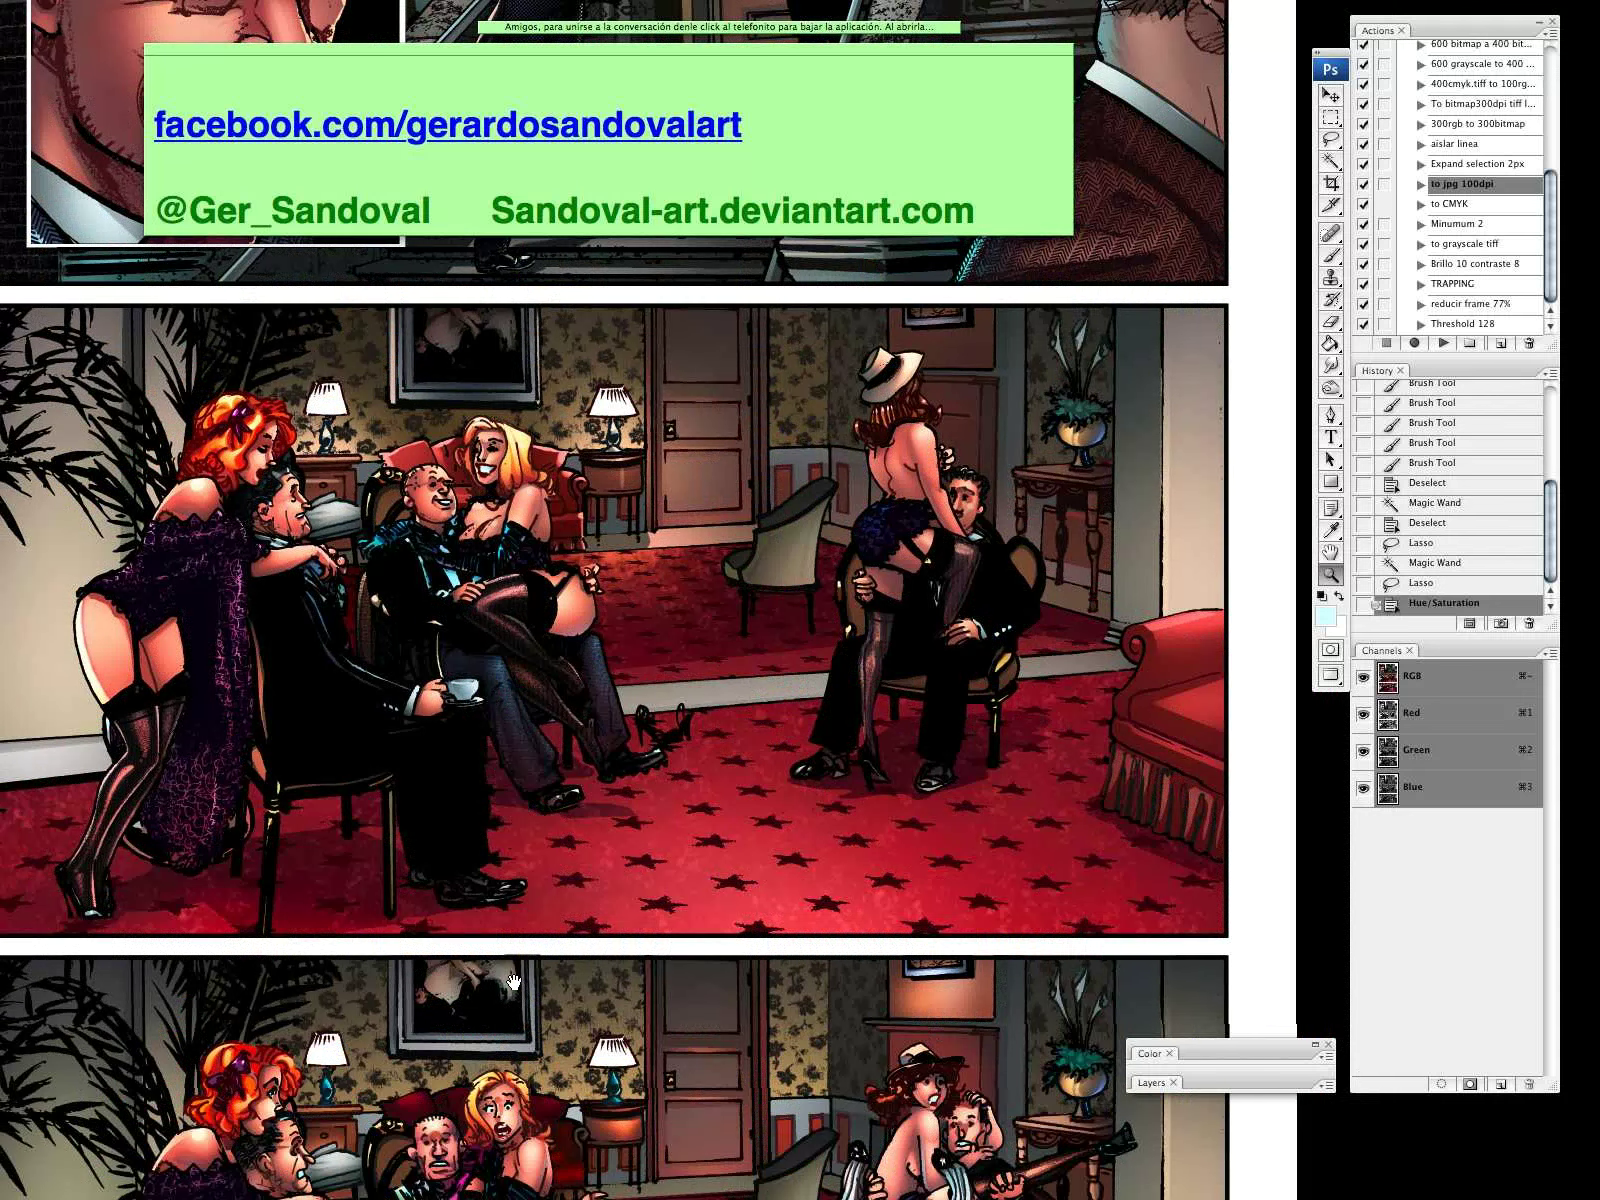
# Expand the Color and Layers panels, select the whole middle comic panel with a rectangular marquee, and activate the Color layer
pyautogui.click(1221, 1051)
pyautogui.moveTo(1248, 1050); pyautogui.dragTo(1176, 388)
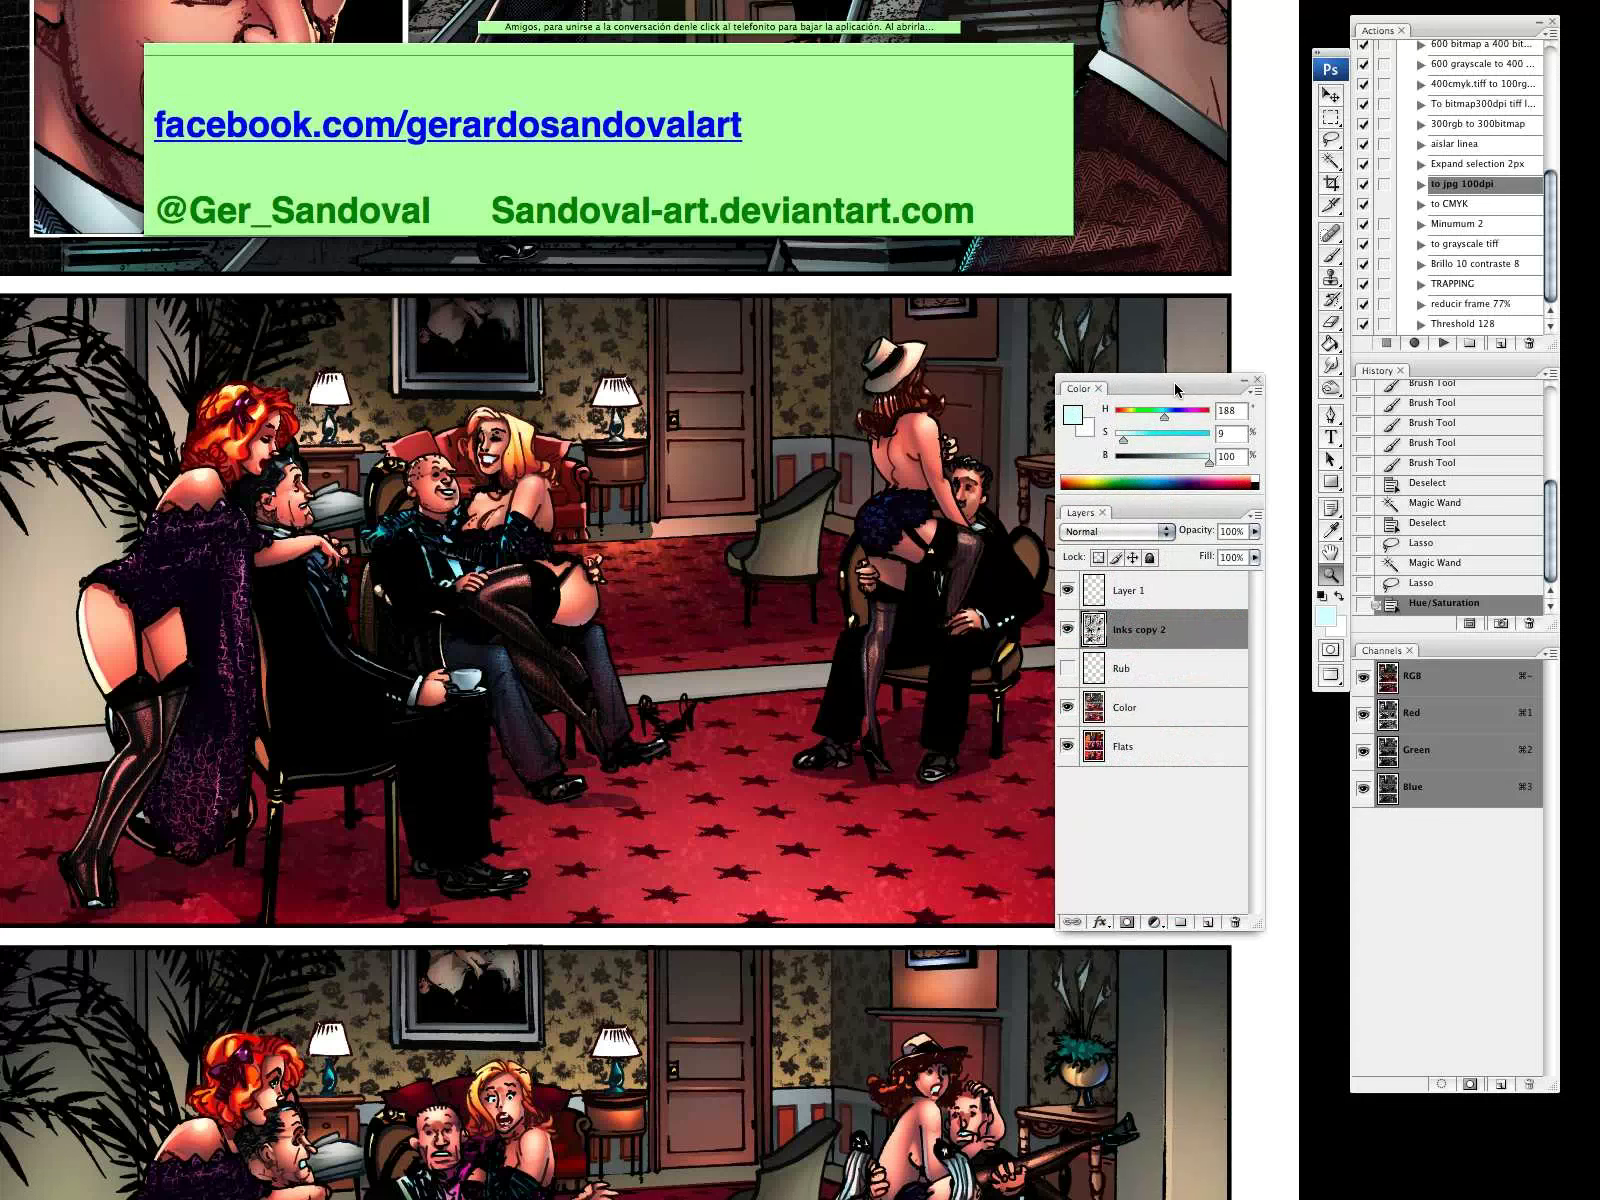
pyautogui.keyDown('alt'); pyautogui.click(478, 904); pyautogui.keyUp('alt')
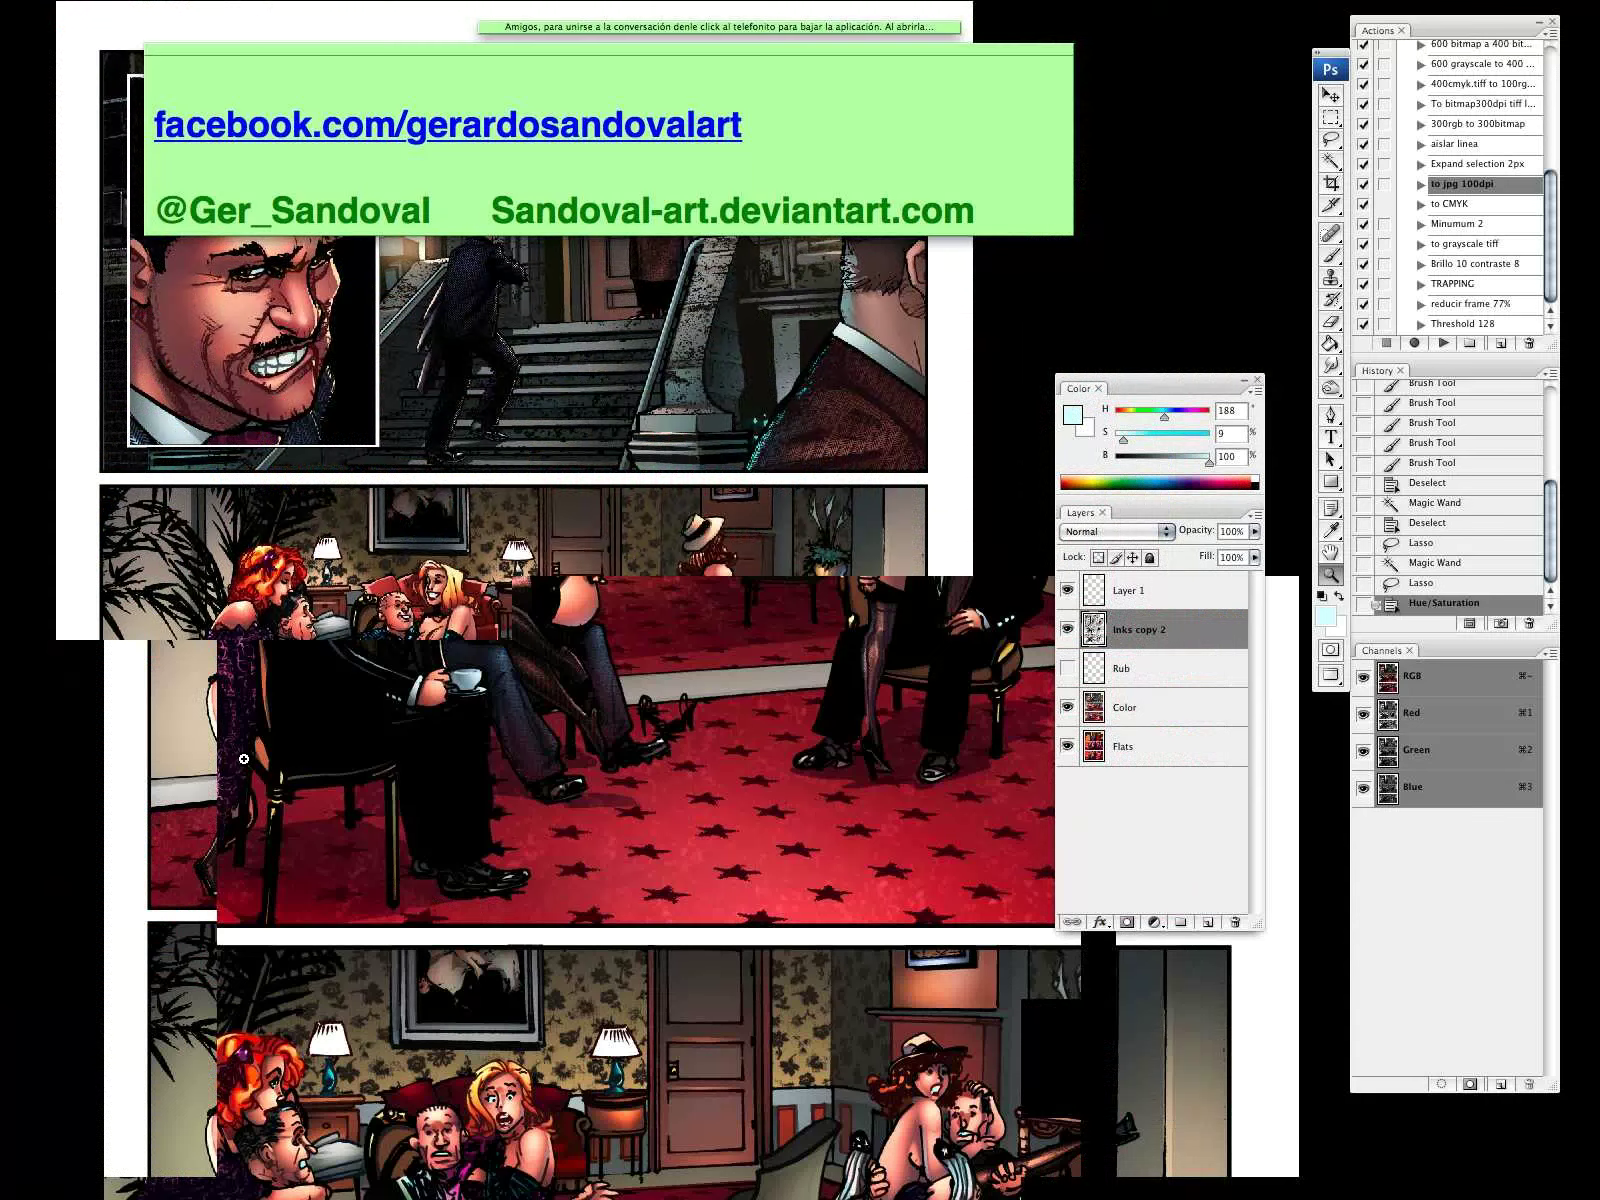
pyautogui.press('m')
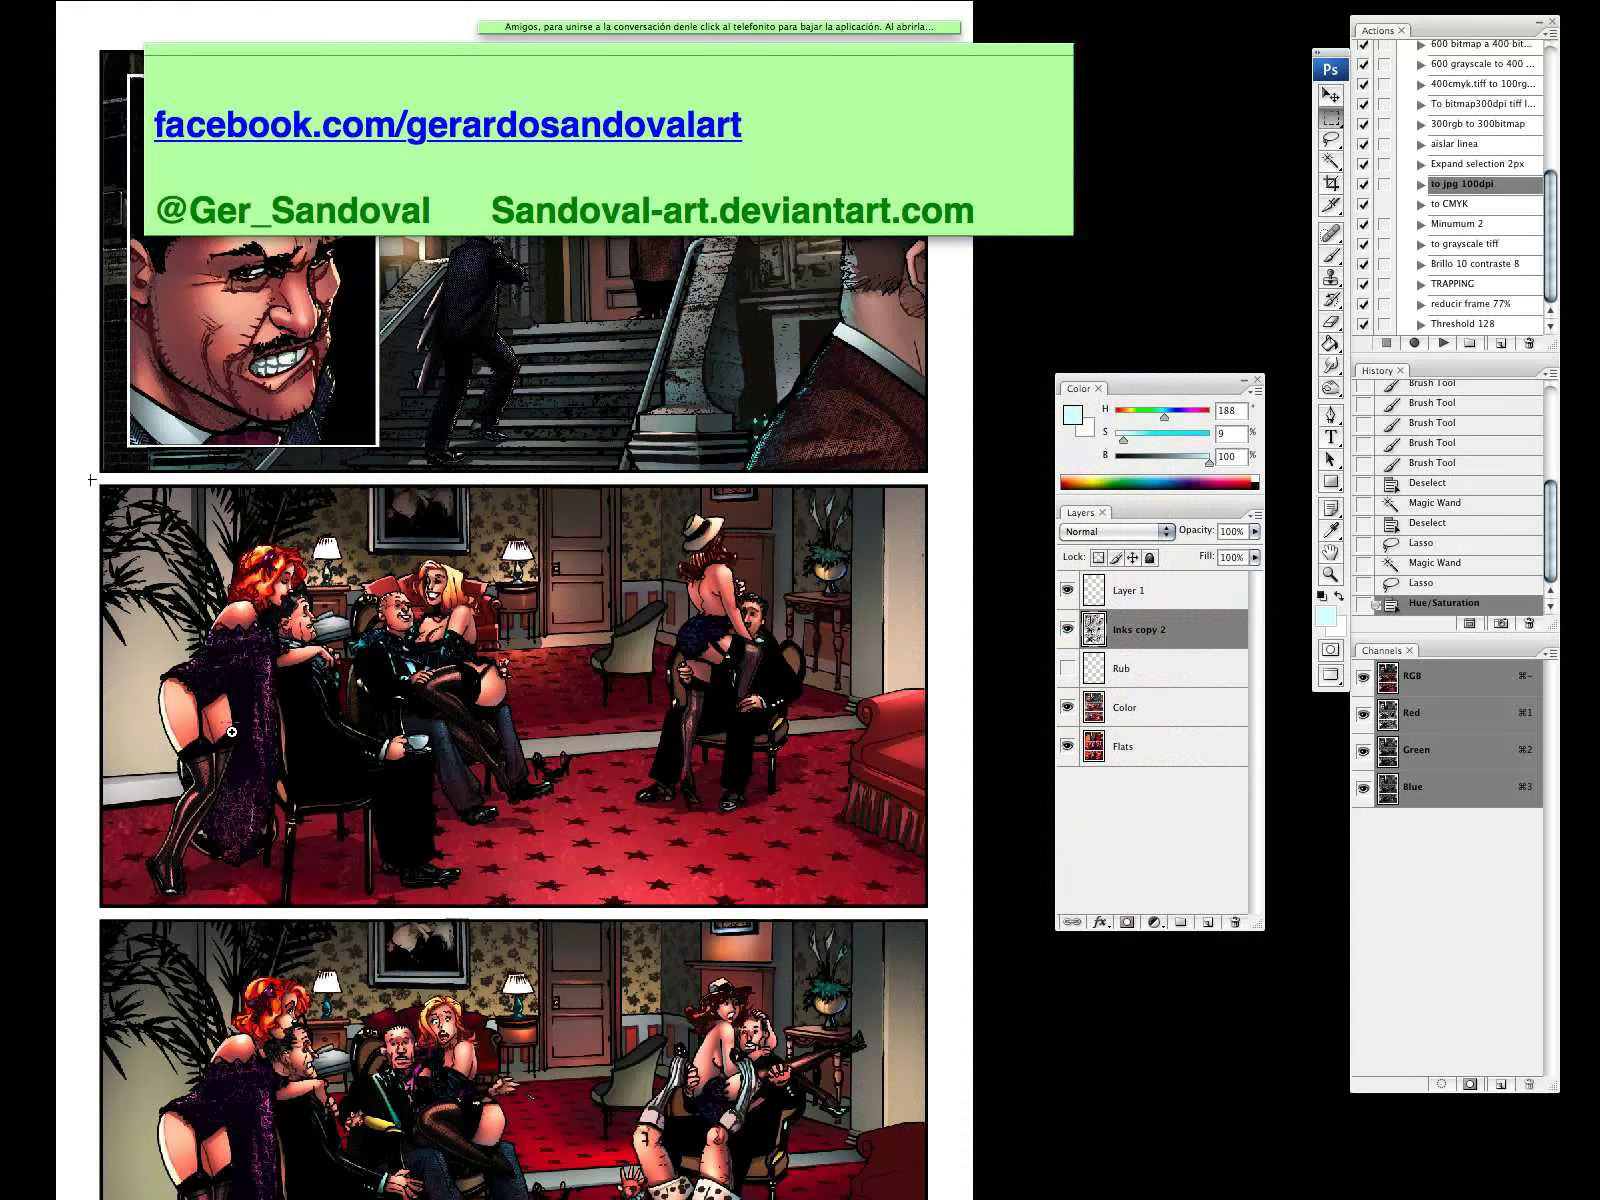
pyautogui.moveTo(930, 908); pyautogui.dragTo(941, 912)
pyautogui.click(1110, 707)
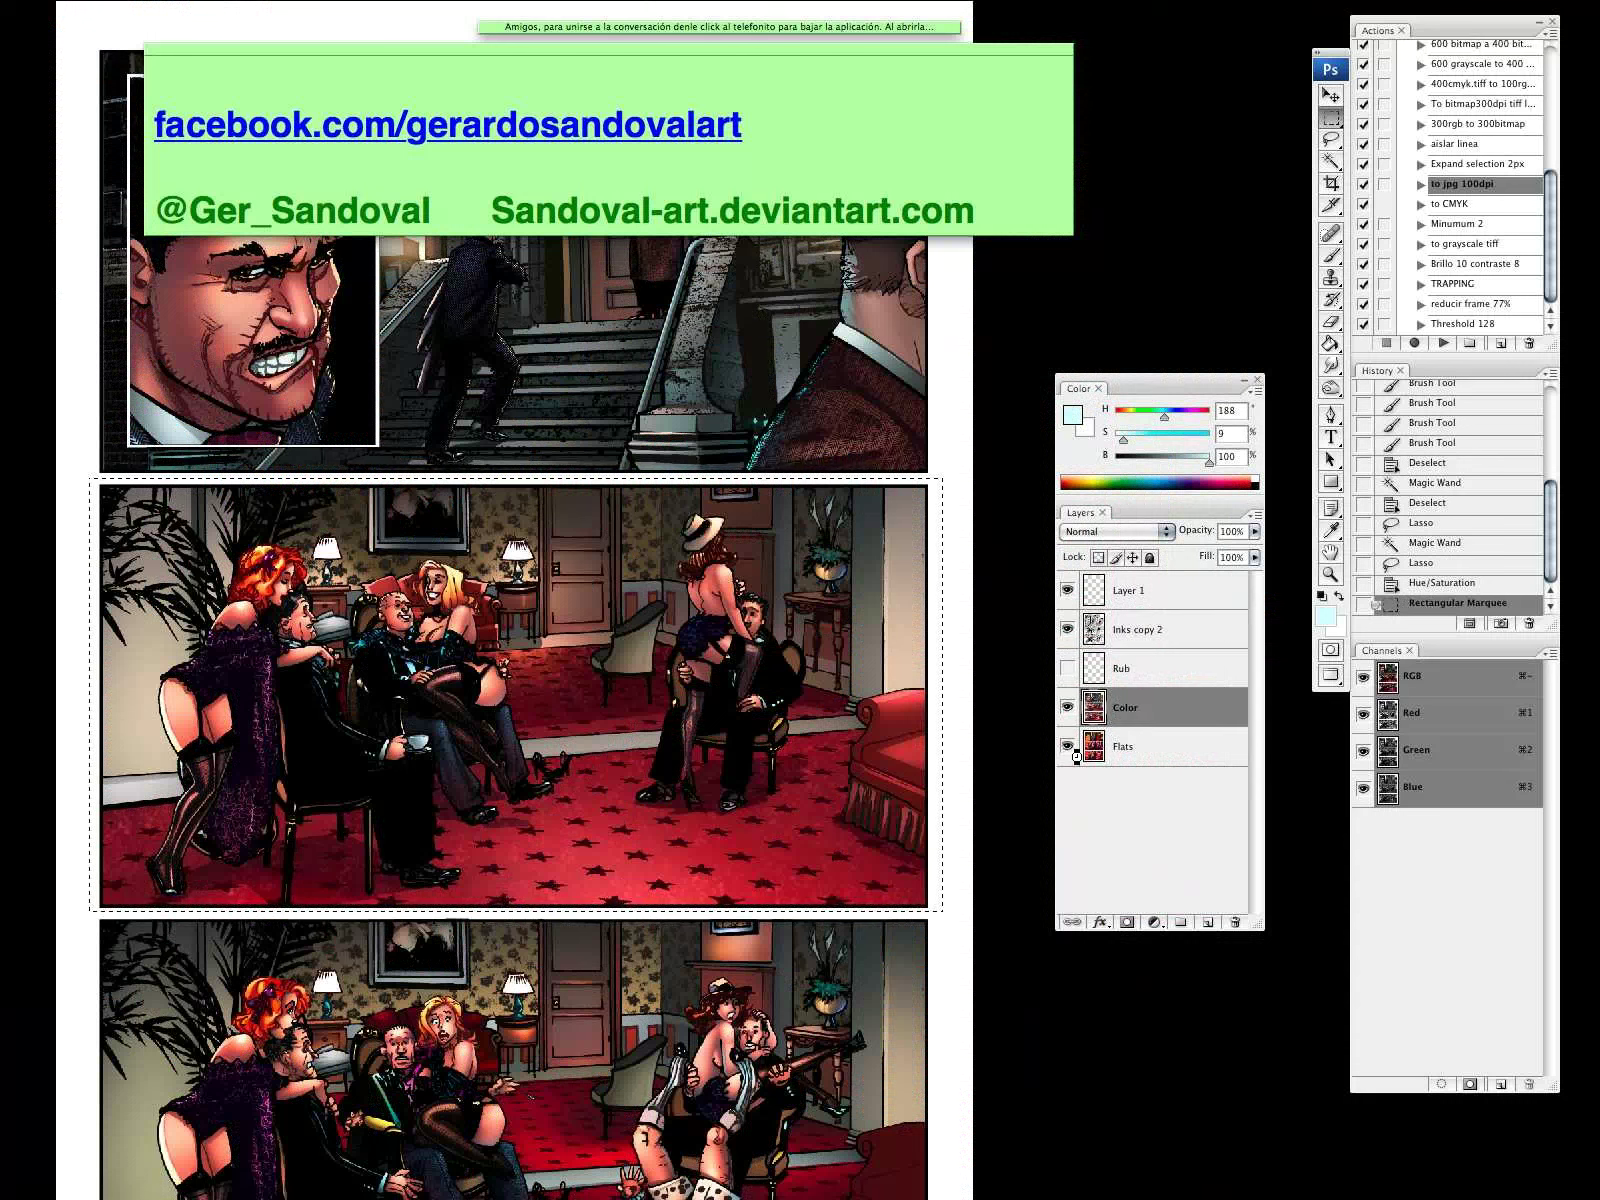
# Paste the middle panel's colors as a new layer and move them over the bottom panel to match its background
pyautogui.press('super+v')
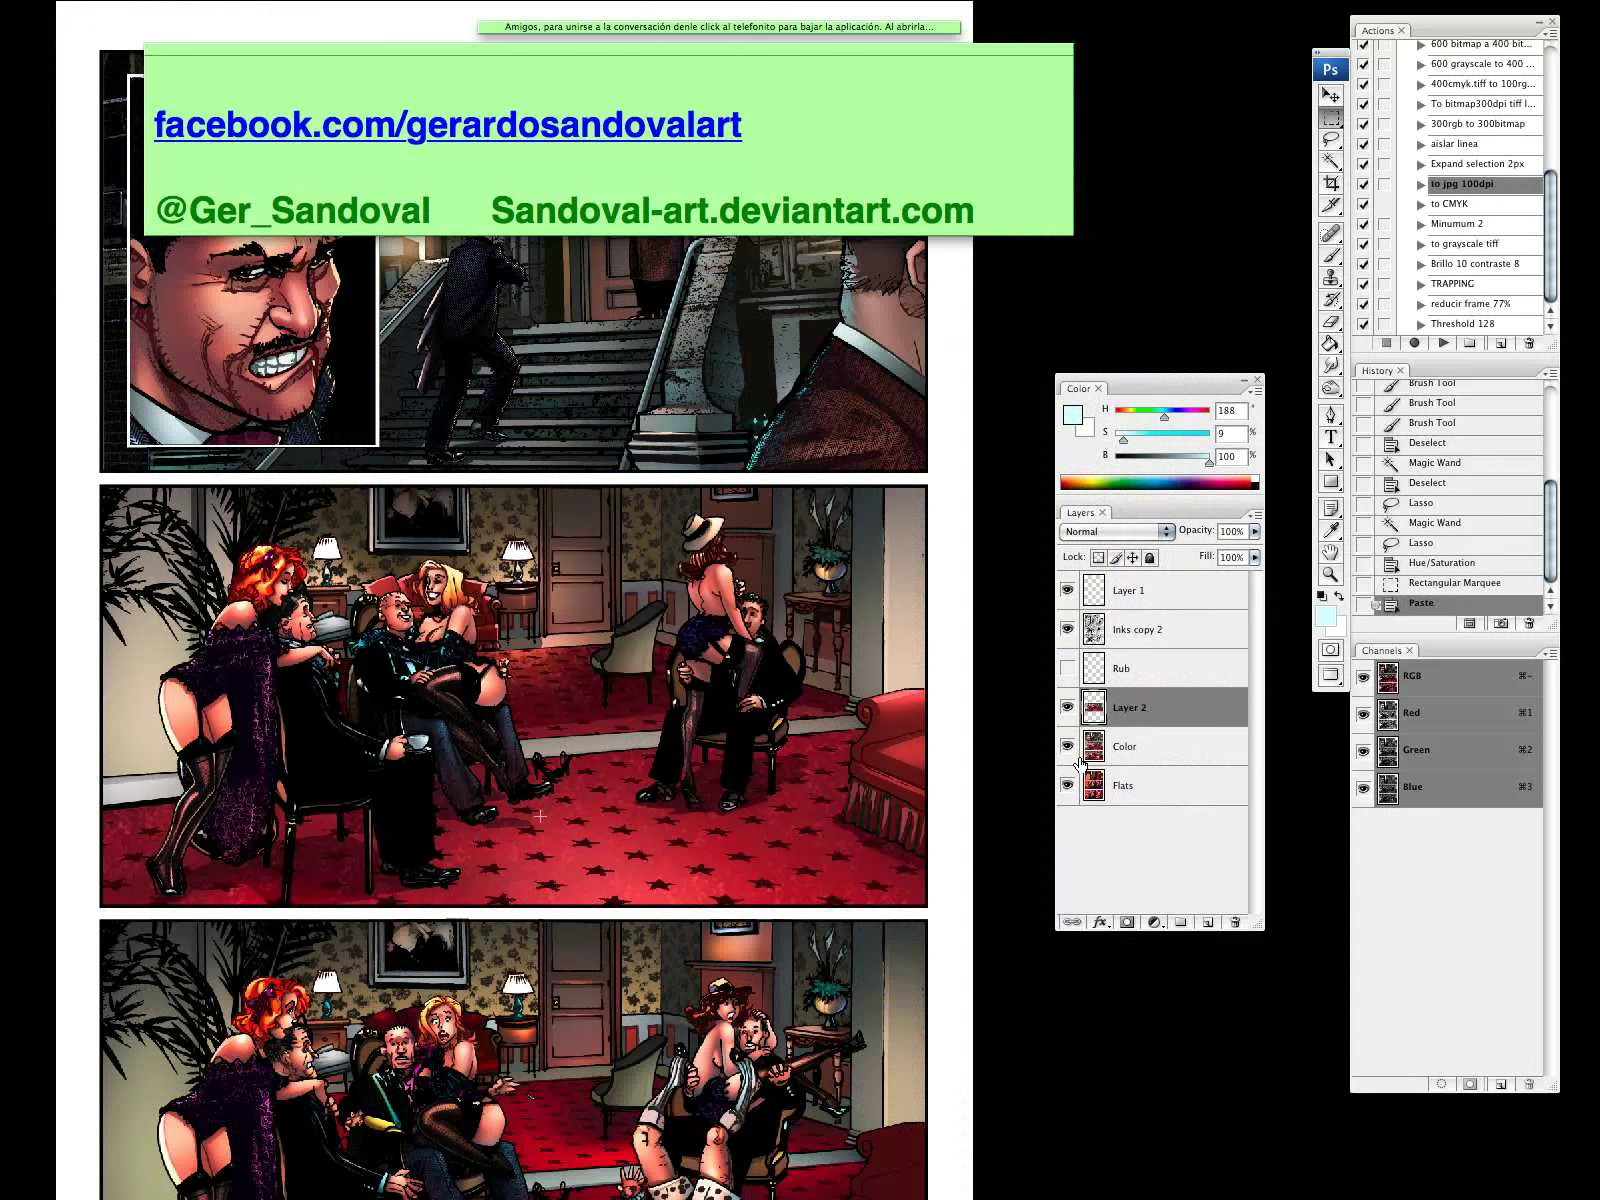
pyautogui.press('v')
pyautogui.moveTo(532, 833); pyautogui.dragTo(509, 668)
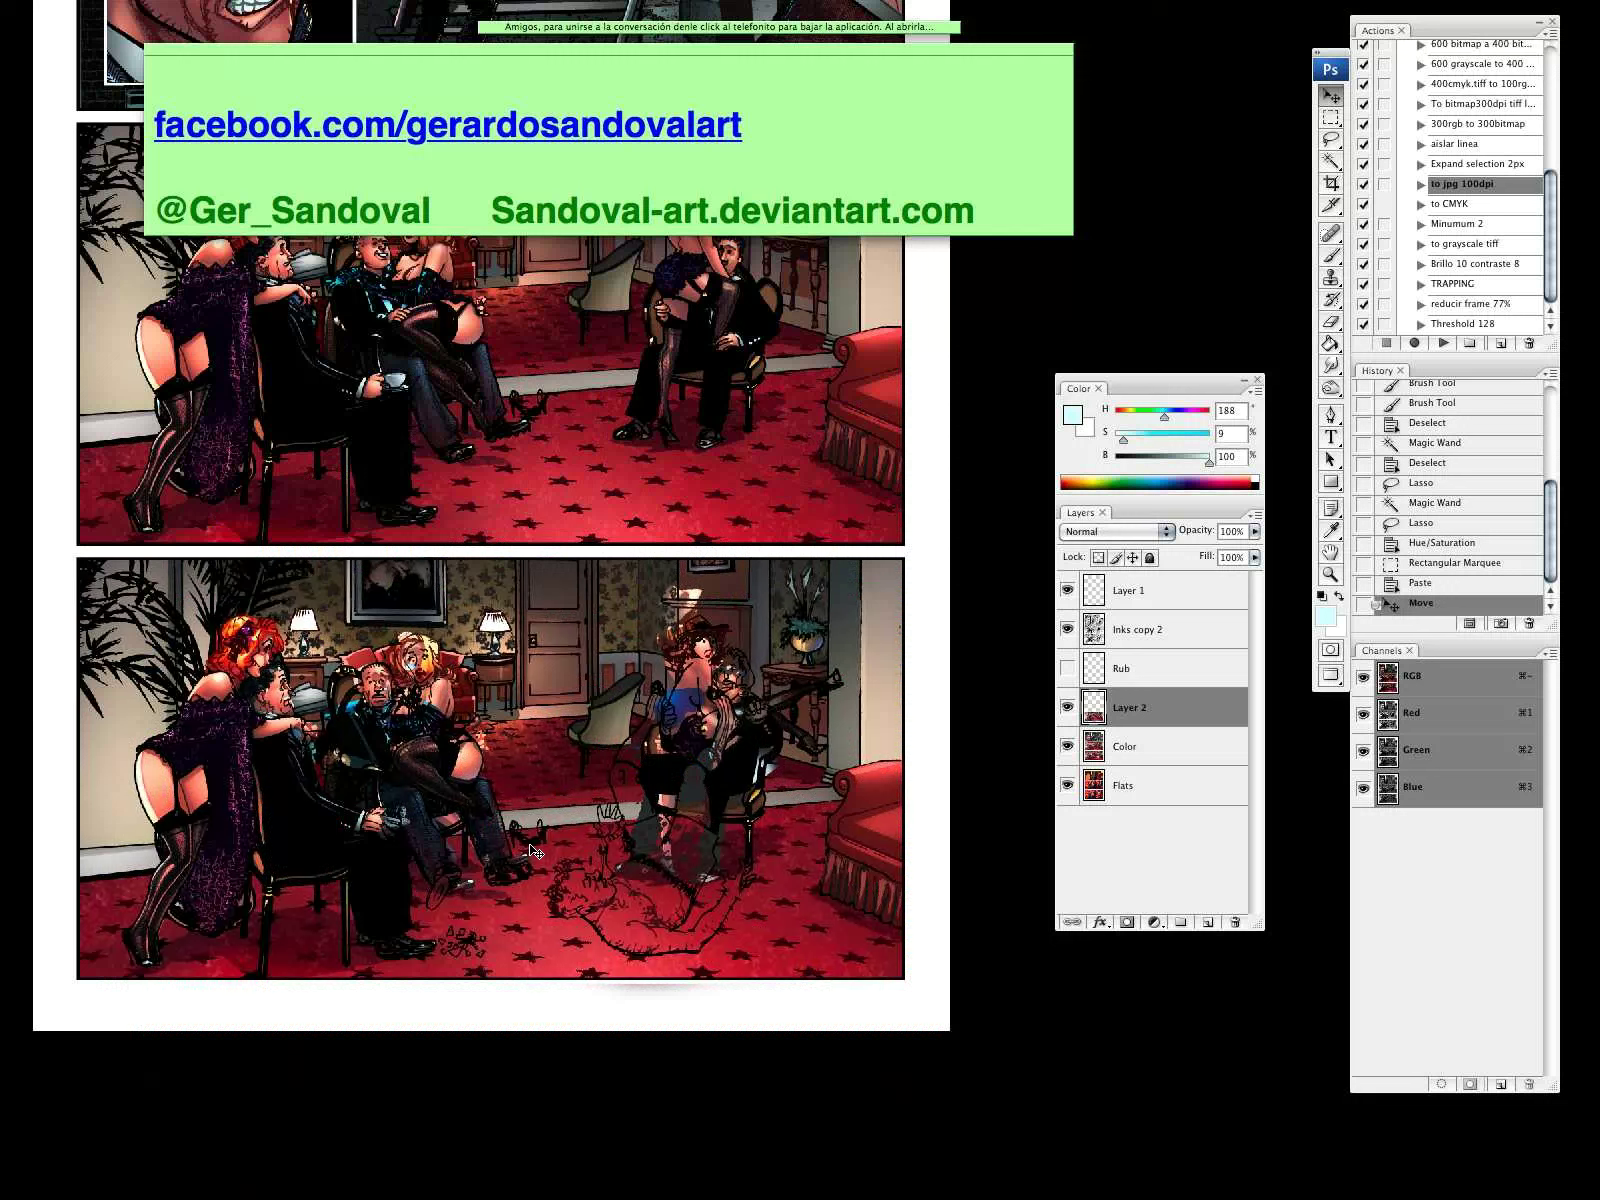
# Set up the Eraser with a smaller brush for working on the redheaded woman in the bottom panel
pyautogui.press('z')
pyautogui.moveTo(451, 885); pyautogui.dragTo(456, 928)
pyautogui.click(451, 918)
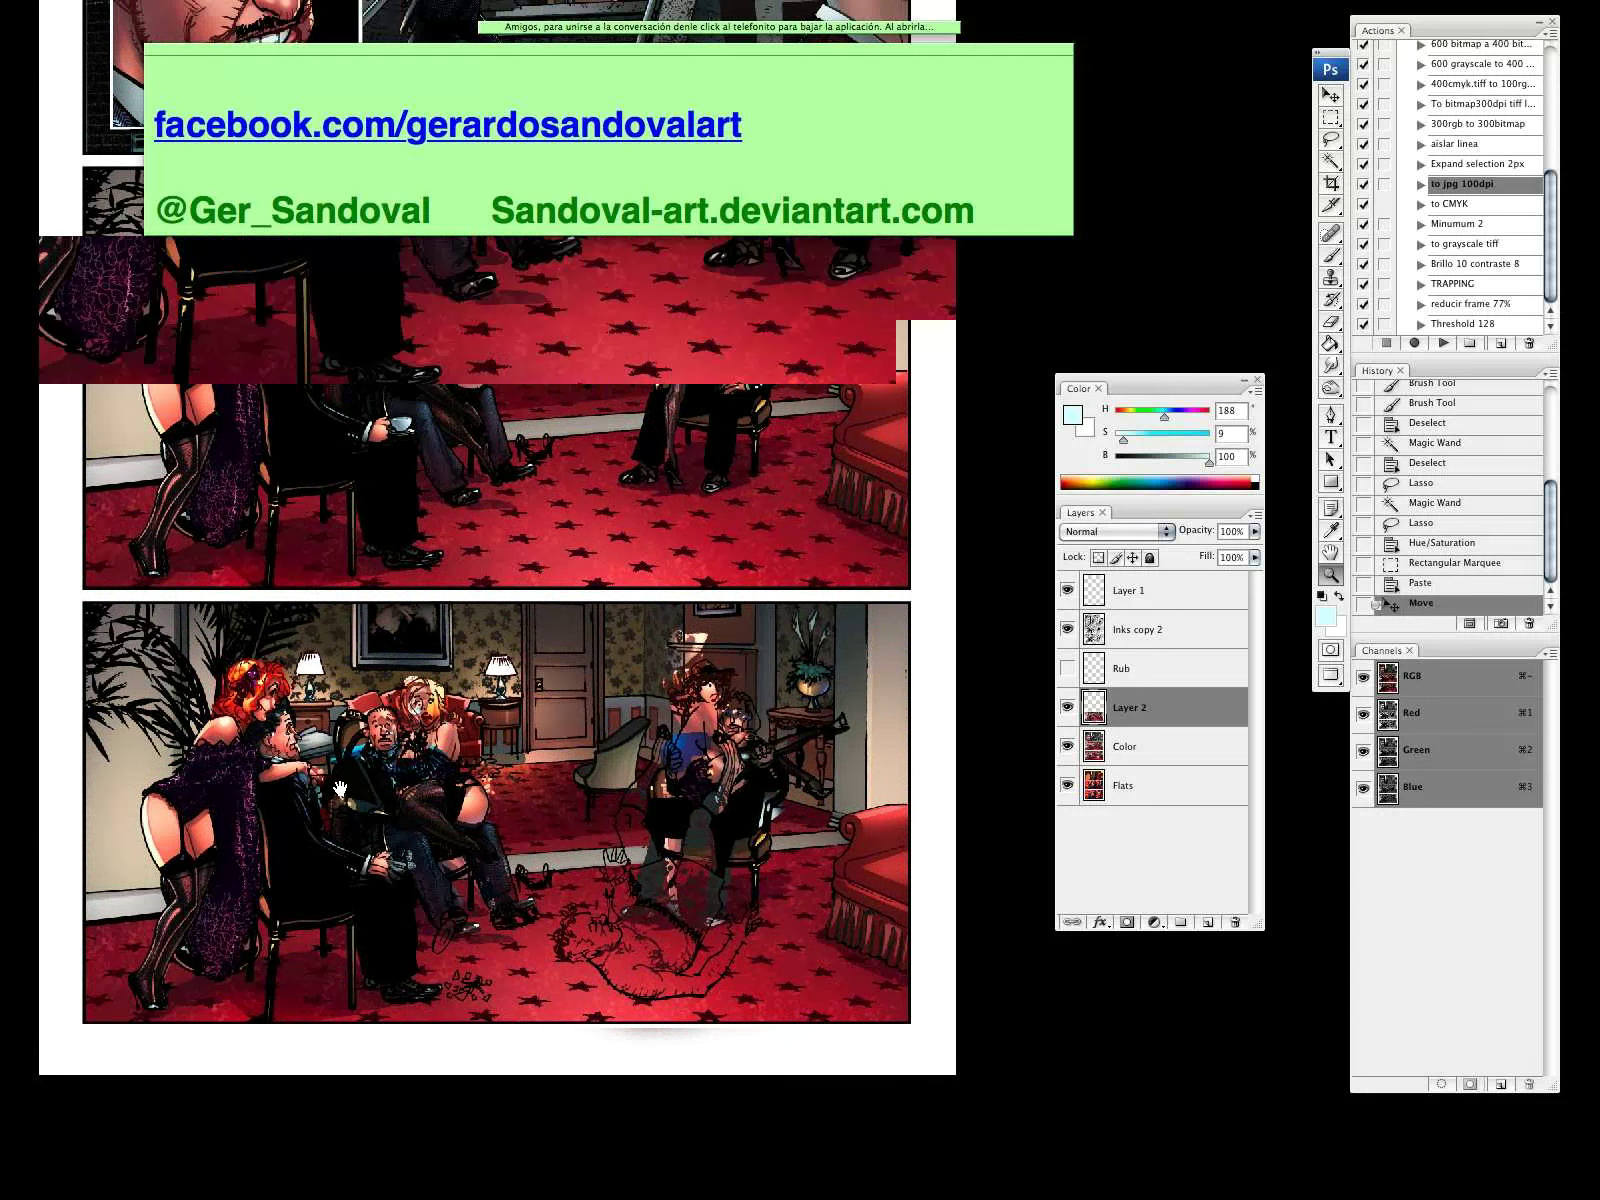
pyautogui.moveTo(340, 789); pyautogui.dragTo(453, 964)
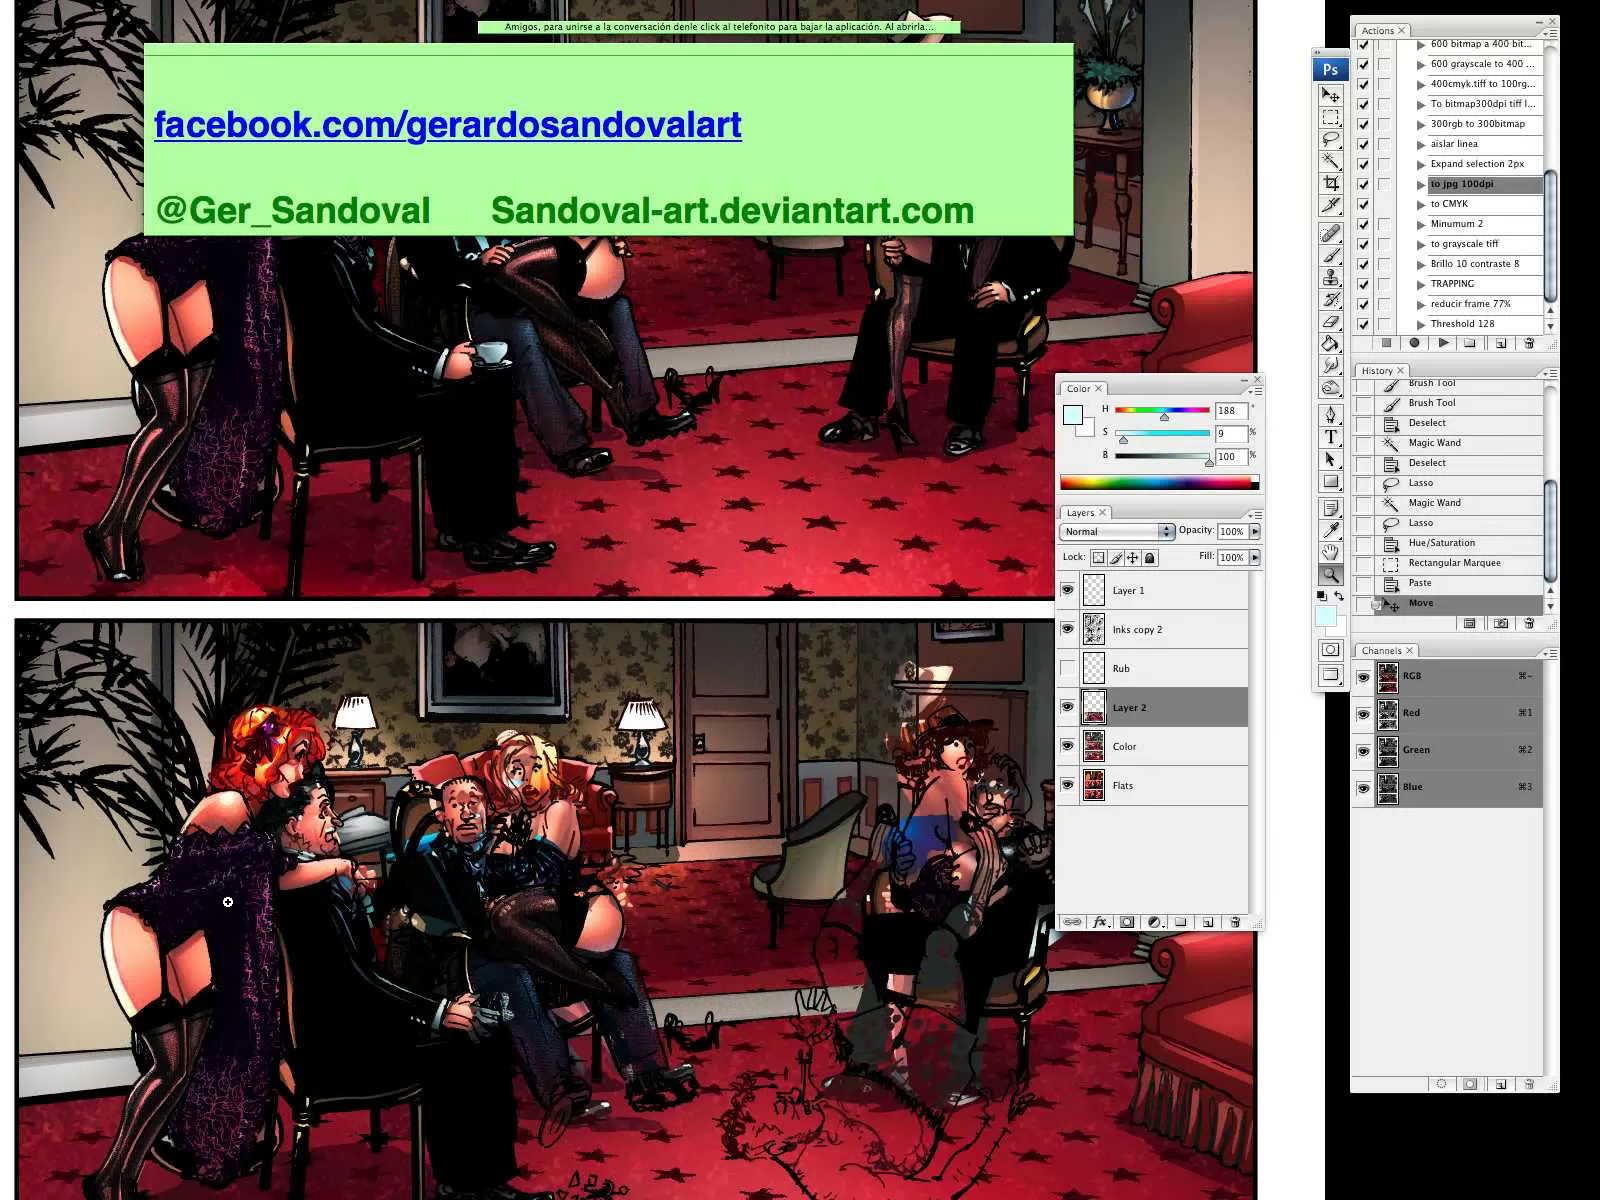
pyautogui.press('e')
pyautogui.rightClick(252, 802)
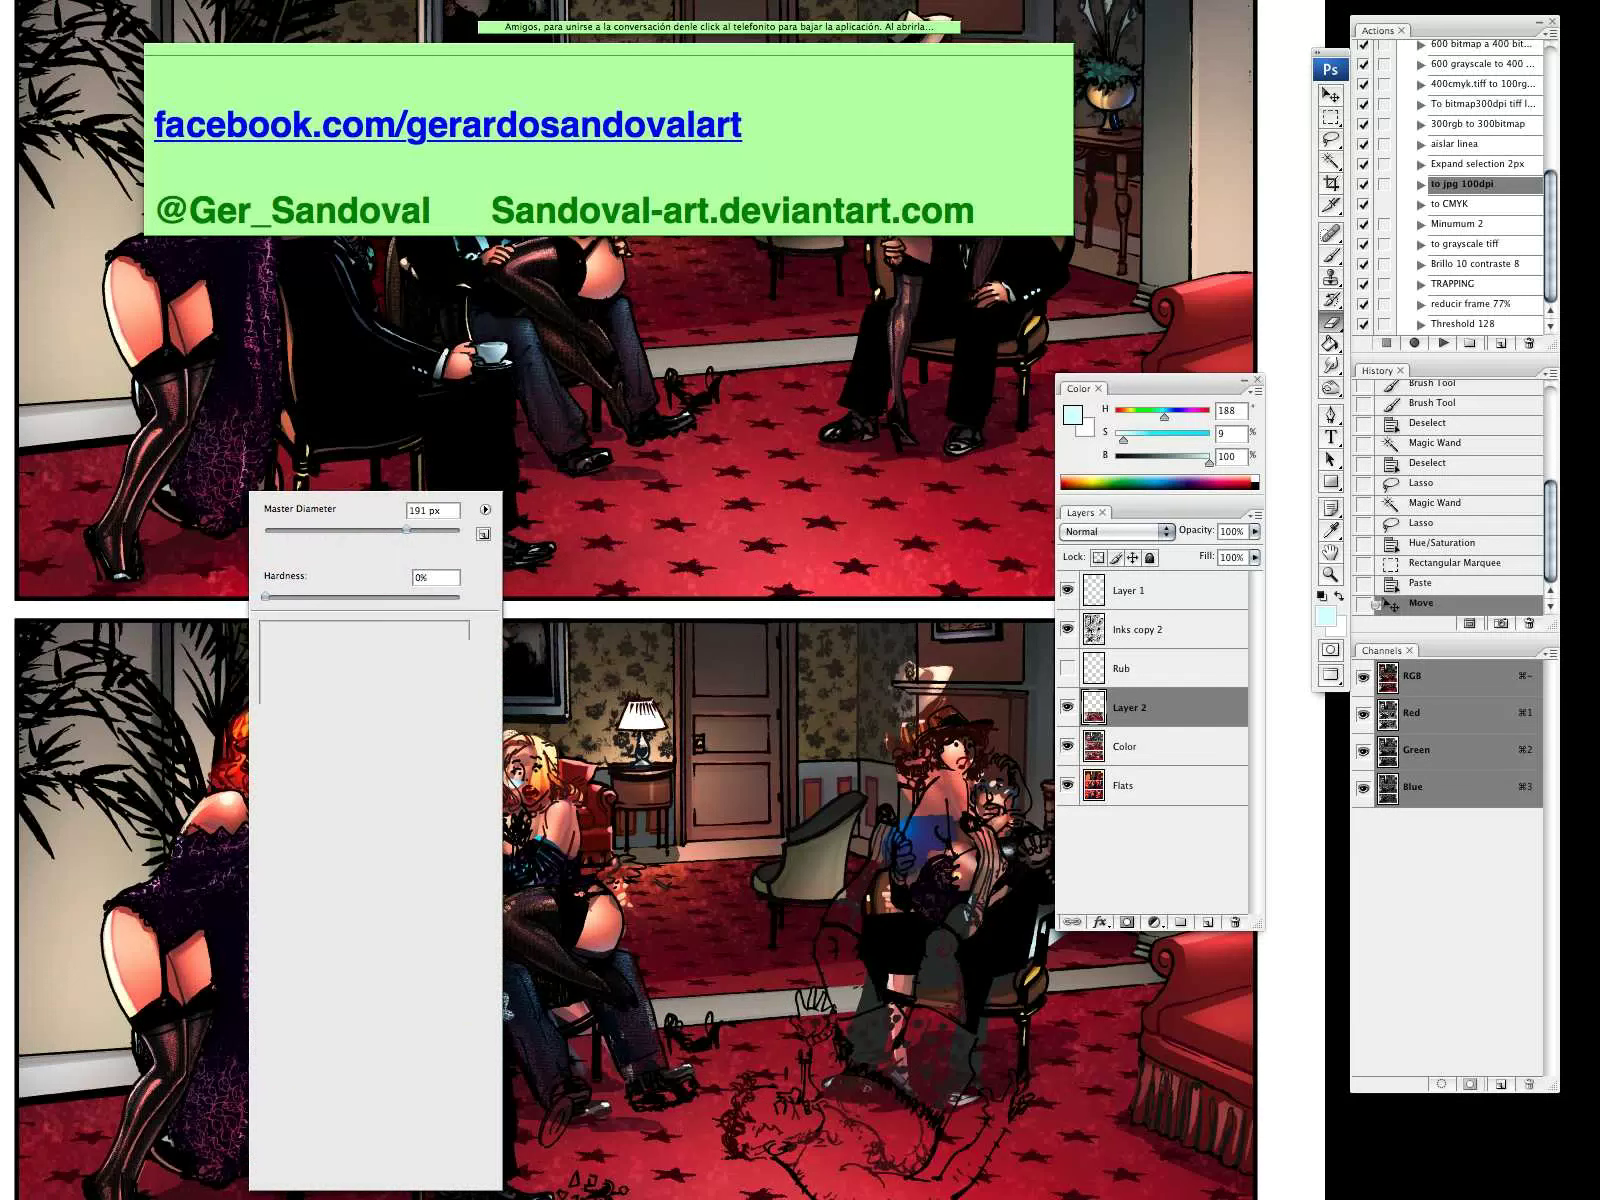
pyautogui.click(289, 530)
pyautogui.press('Return')
pyautogui.click(230, 752)
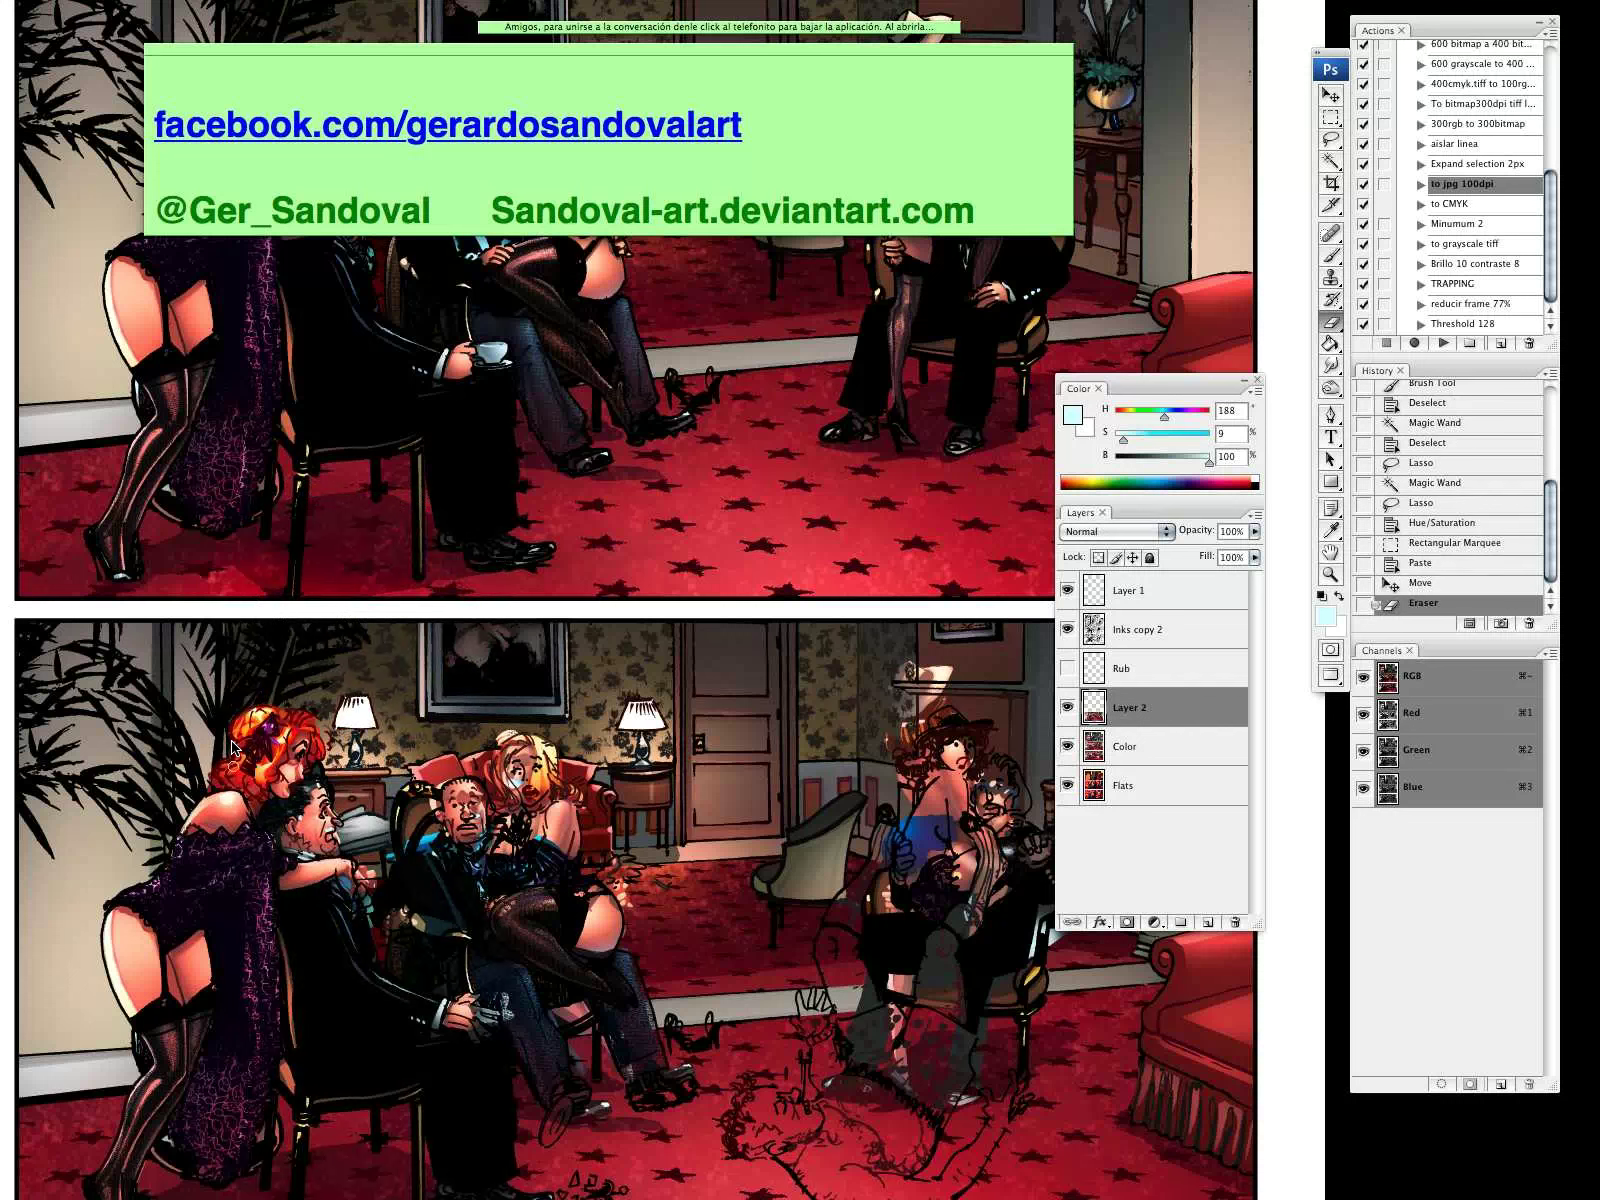
pyautogui.moveTo(212, 770); pyautogui.dragTo(214, 782)
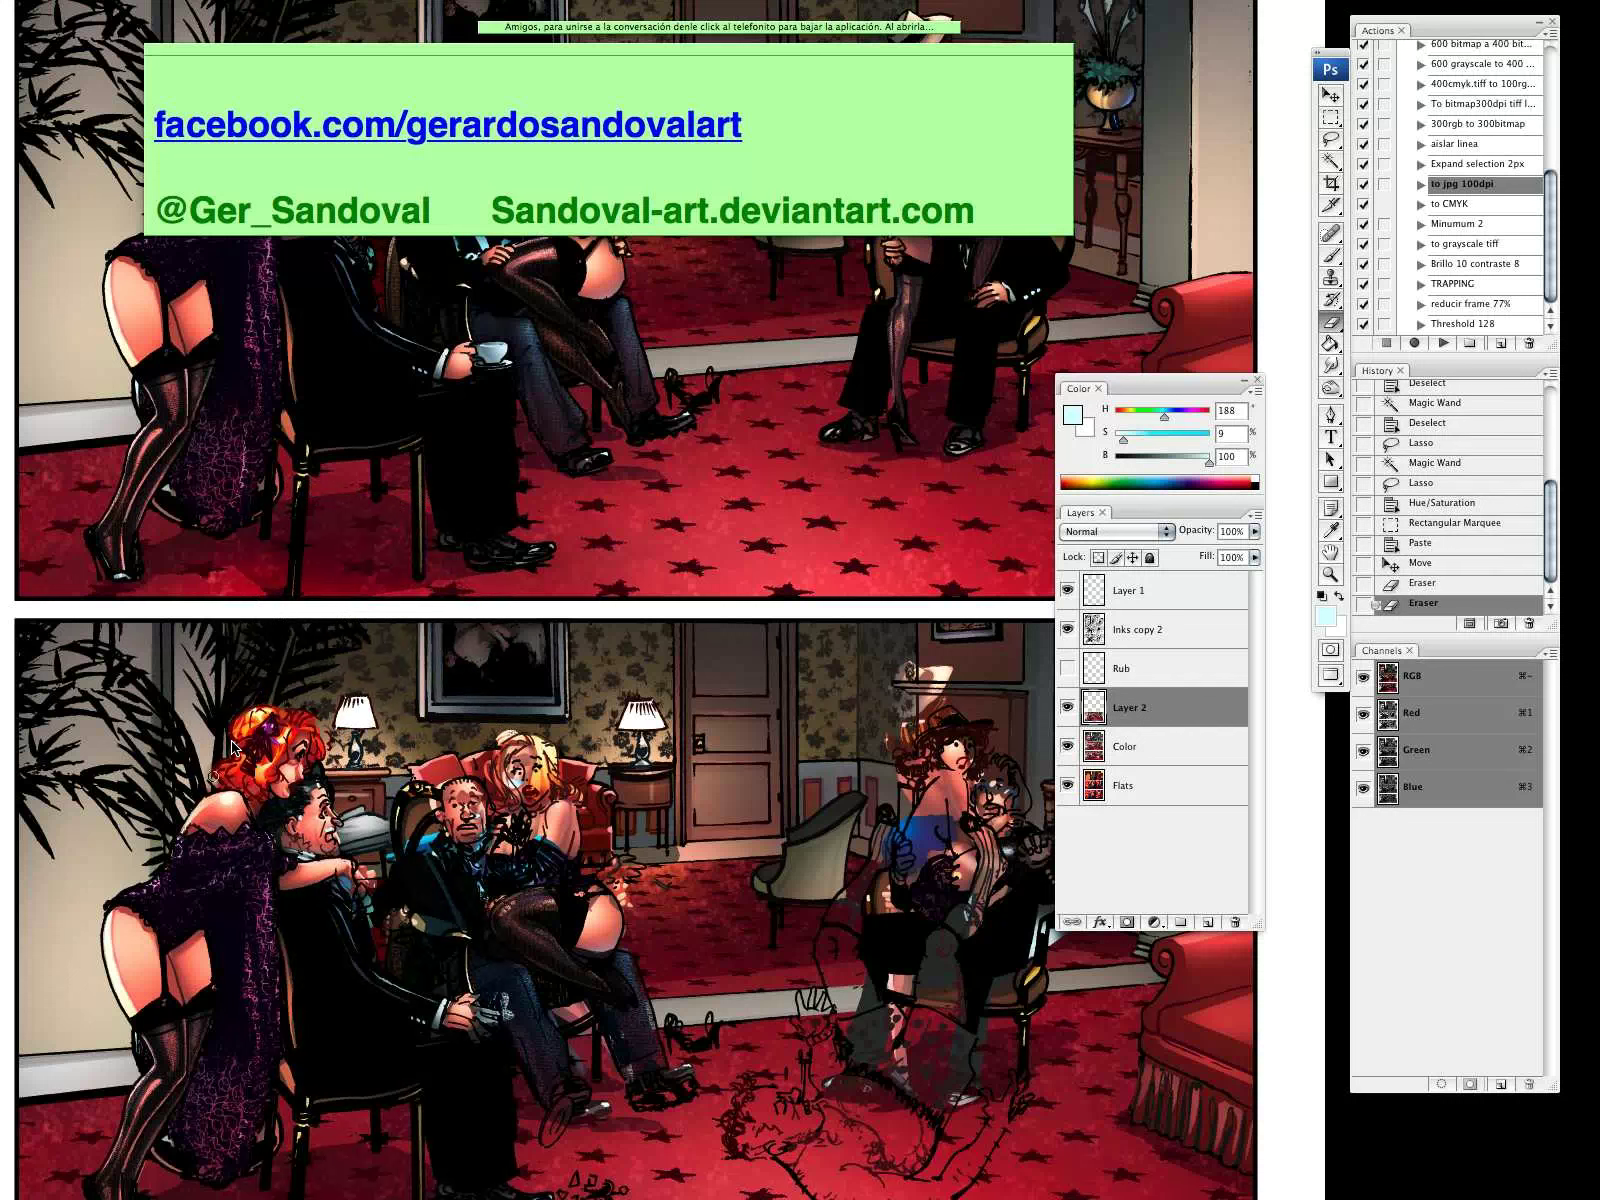
pyautogui.hotkey('ctrl', 'z')
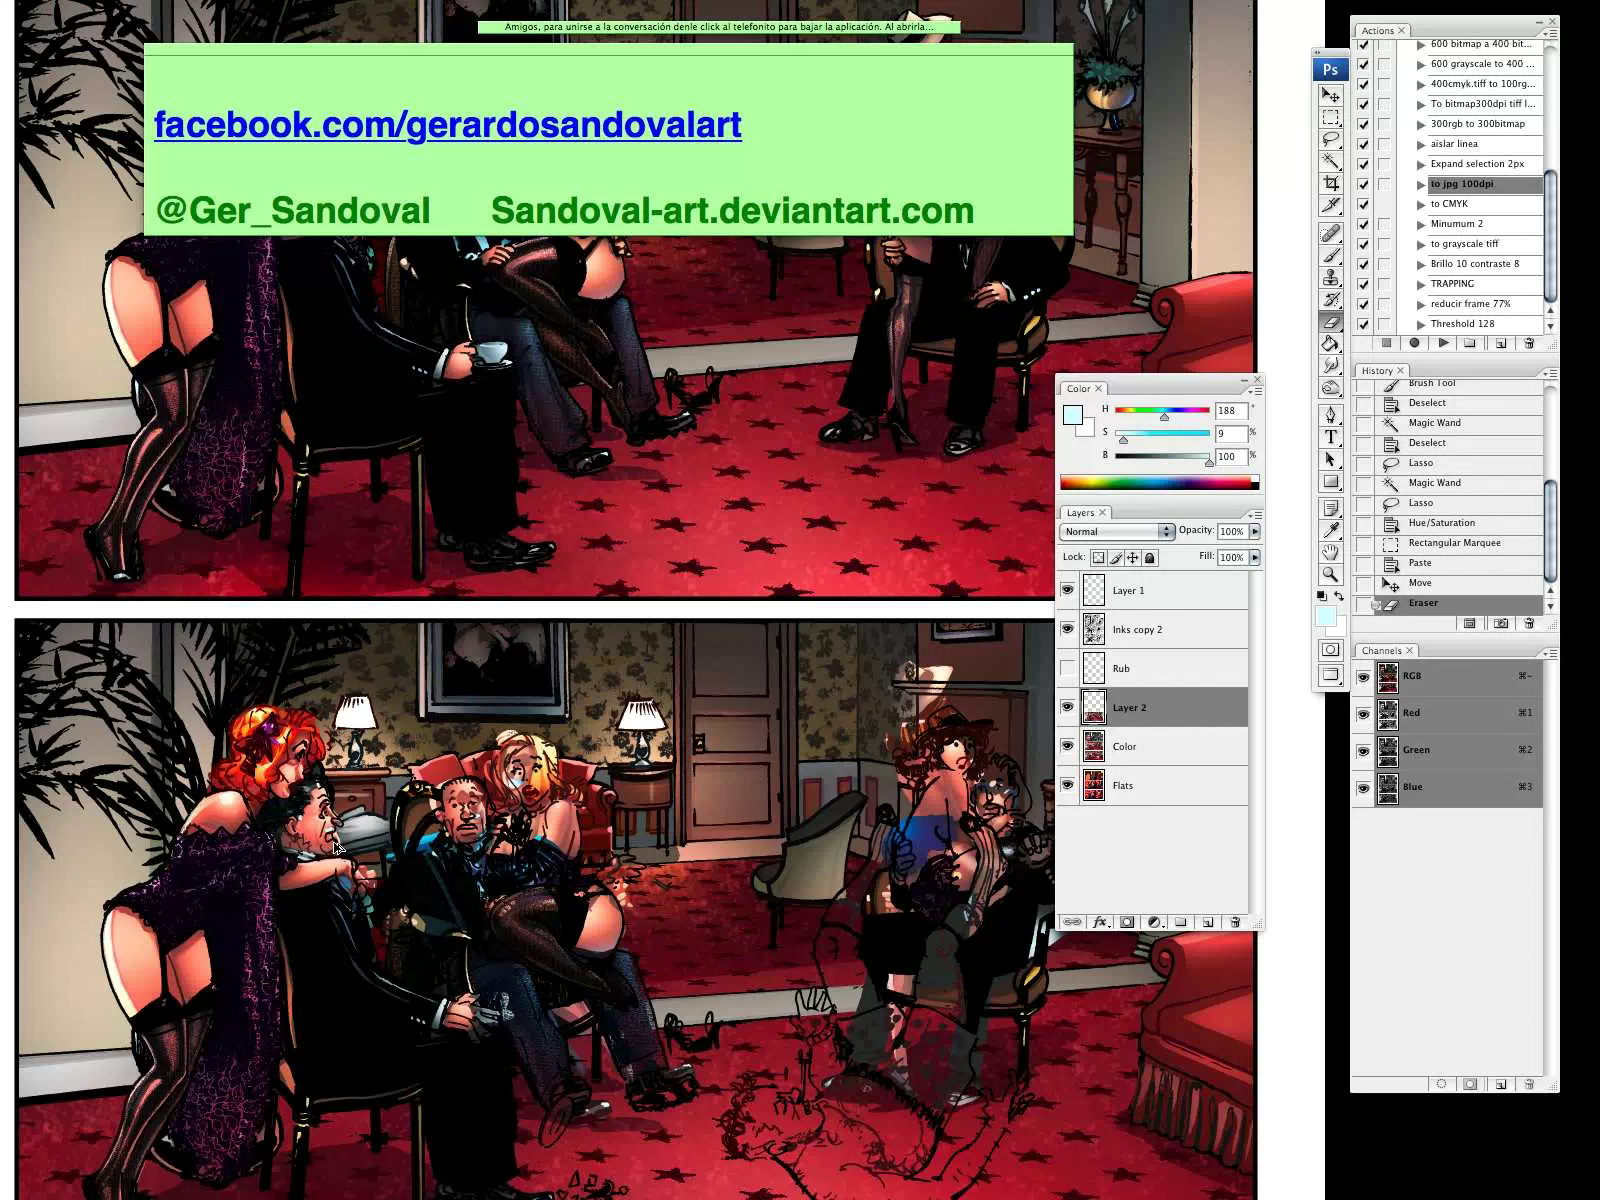
pyautogui.hotkey('ctrl', 'alt', 'z')
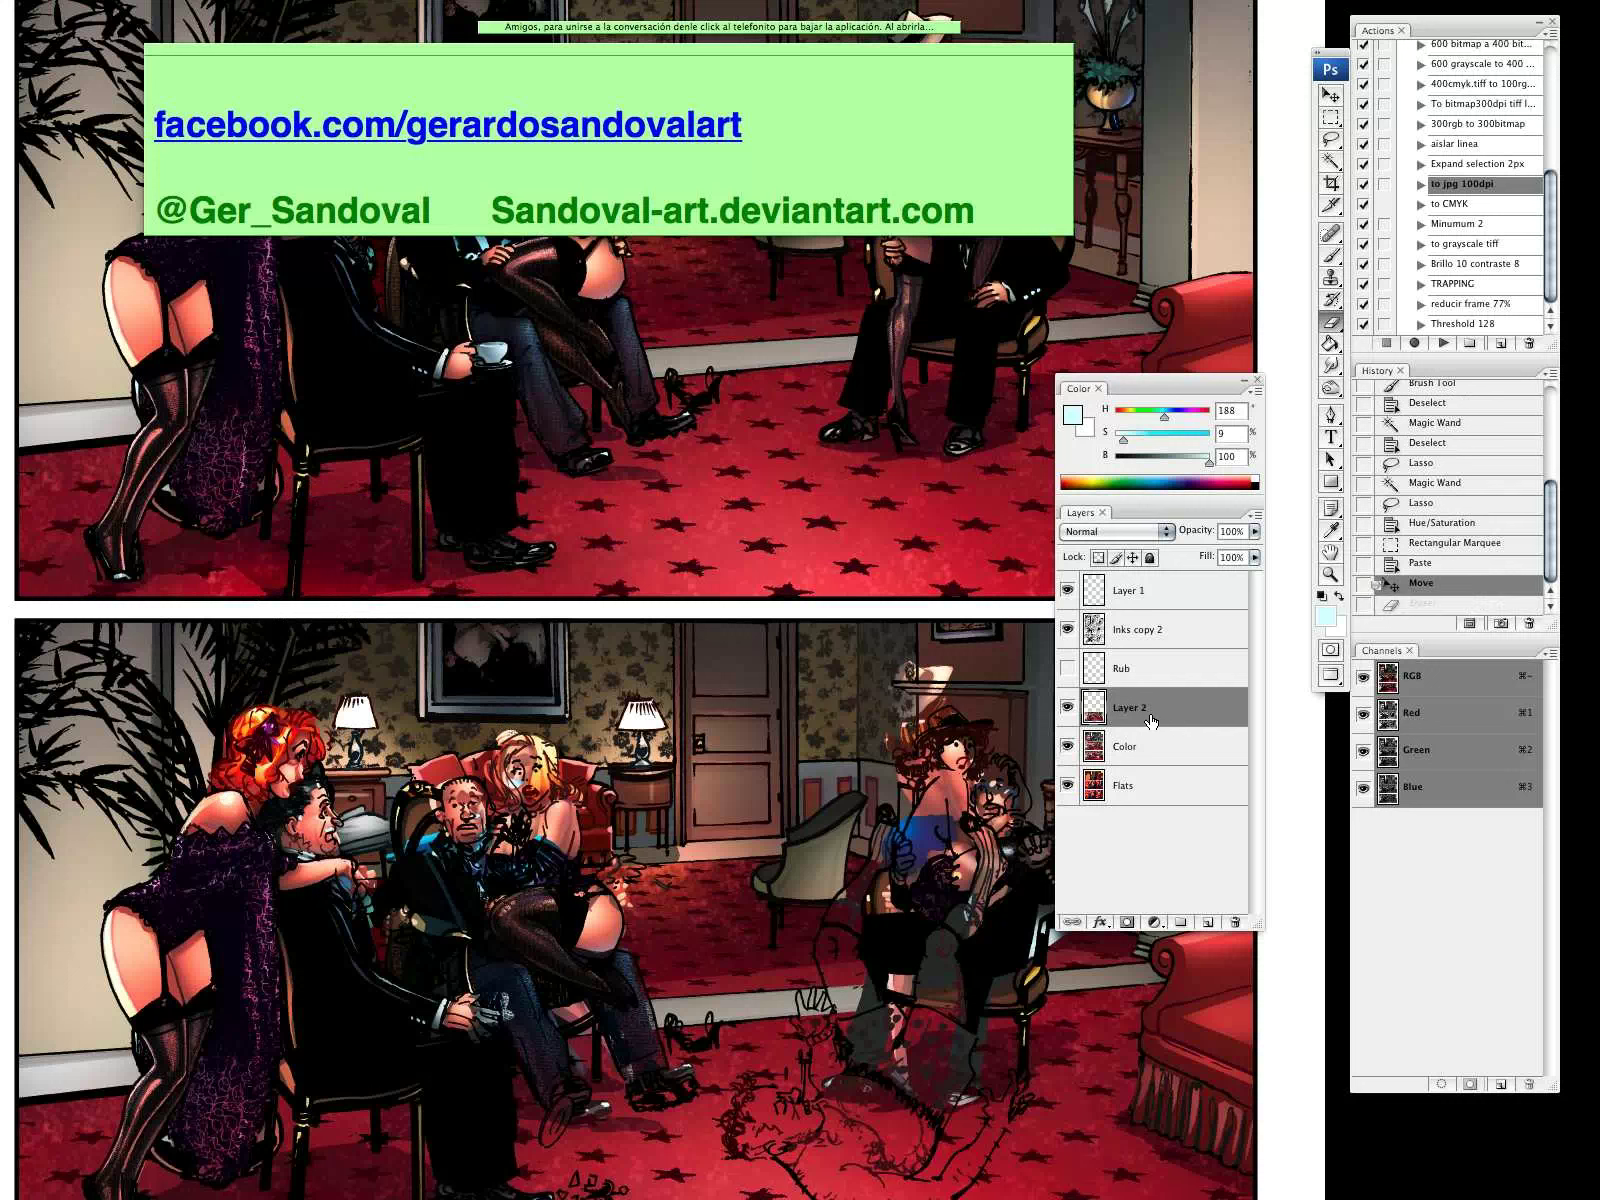
# Duplicate Layer 2 as a backup, hide the copy, and make the original Layer 2 active
pyautogui.moveTo(1150, 720); pyautogui.dragTo(1207, 920)
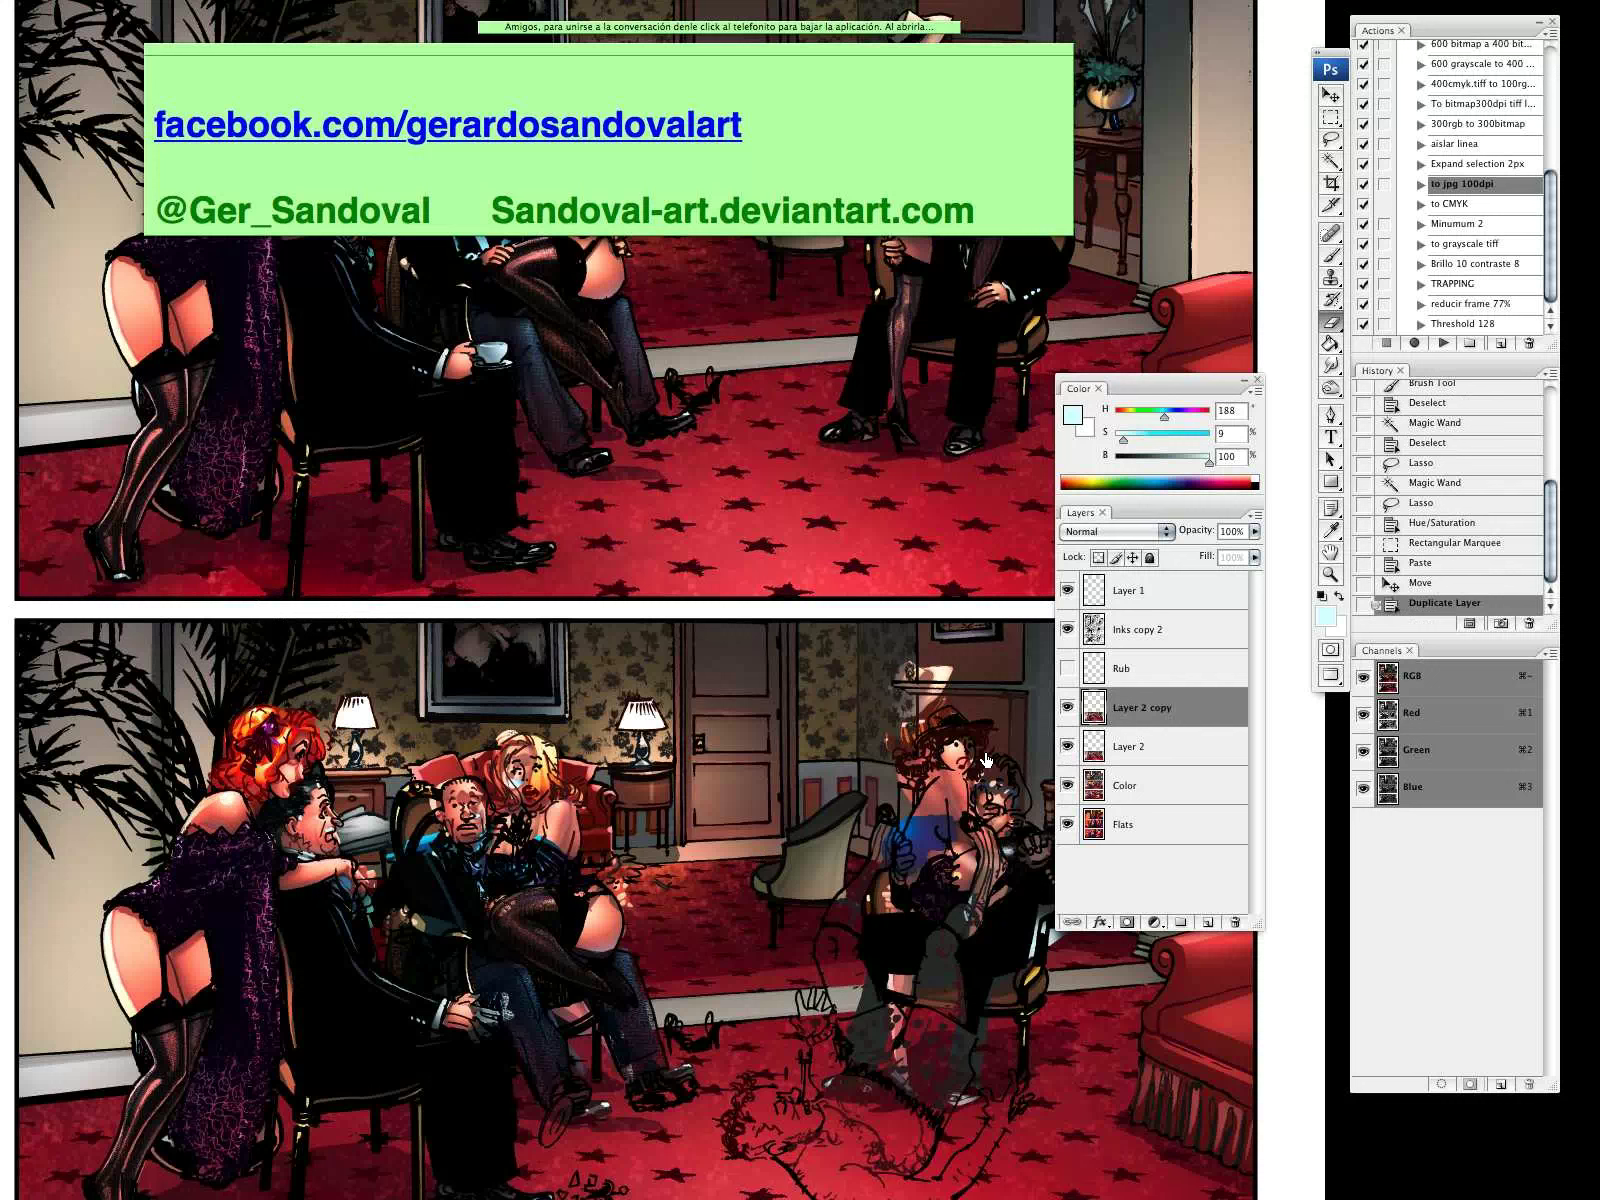
pyautogui.click(1067, 707)
pyautogui.click(1150, 746)
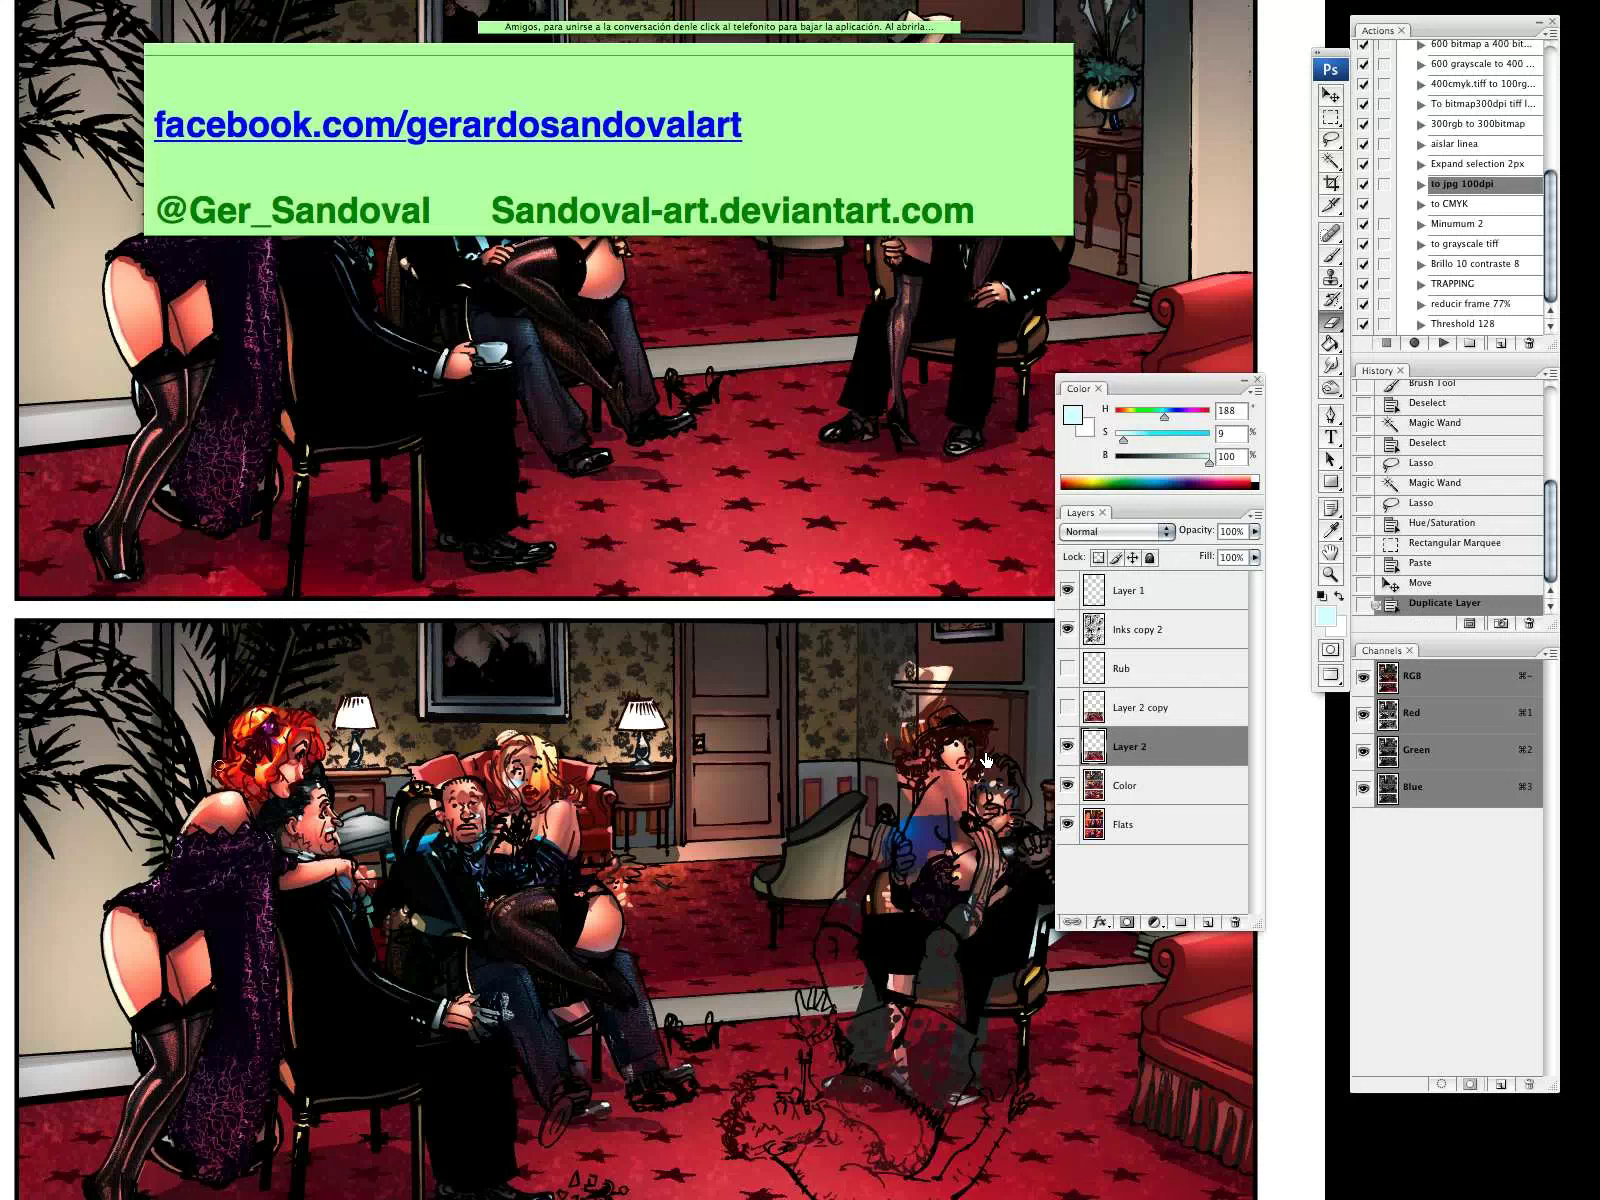
# Erase the pasted colors on Layer 2 over the redheaded woman's hair and face and the seated man beside her
pyautogui.moveTo(230, 737); pyautogui.dragTo(280, 704)
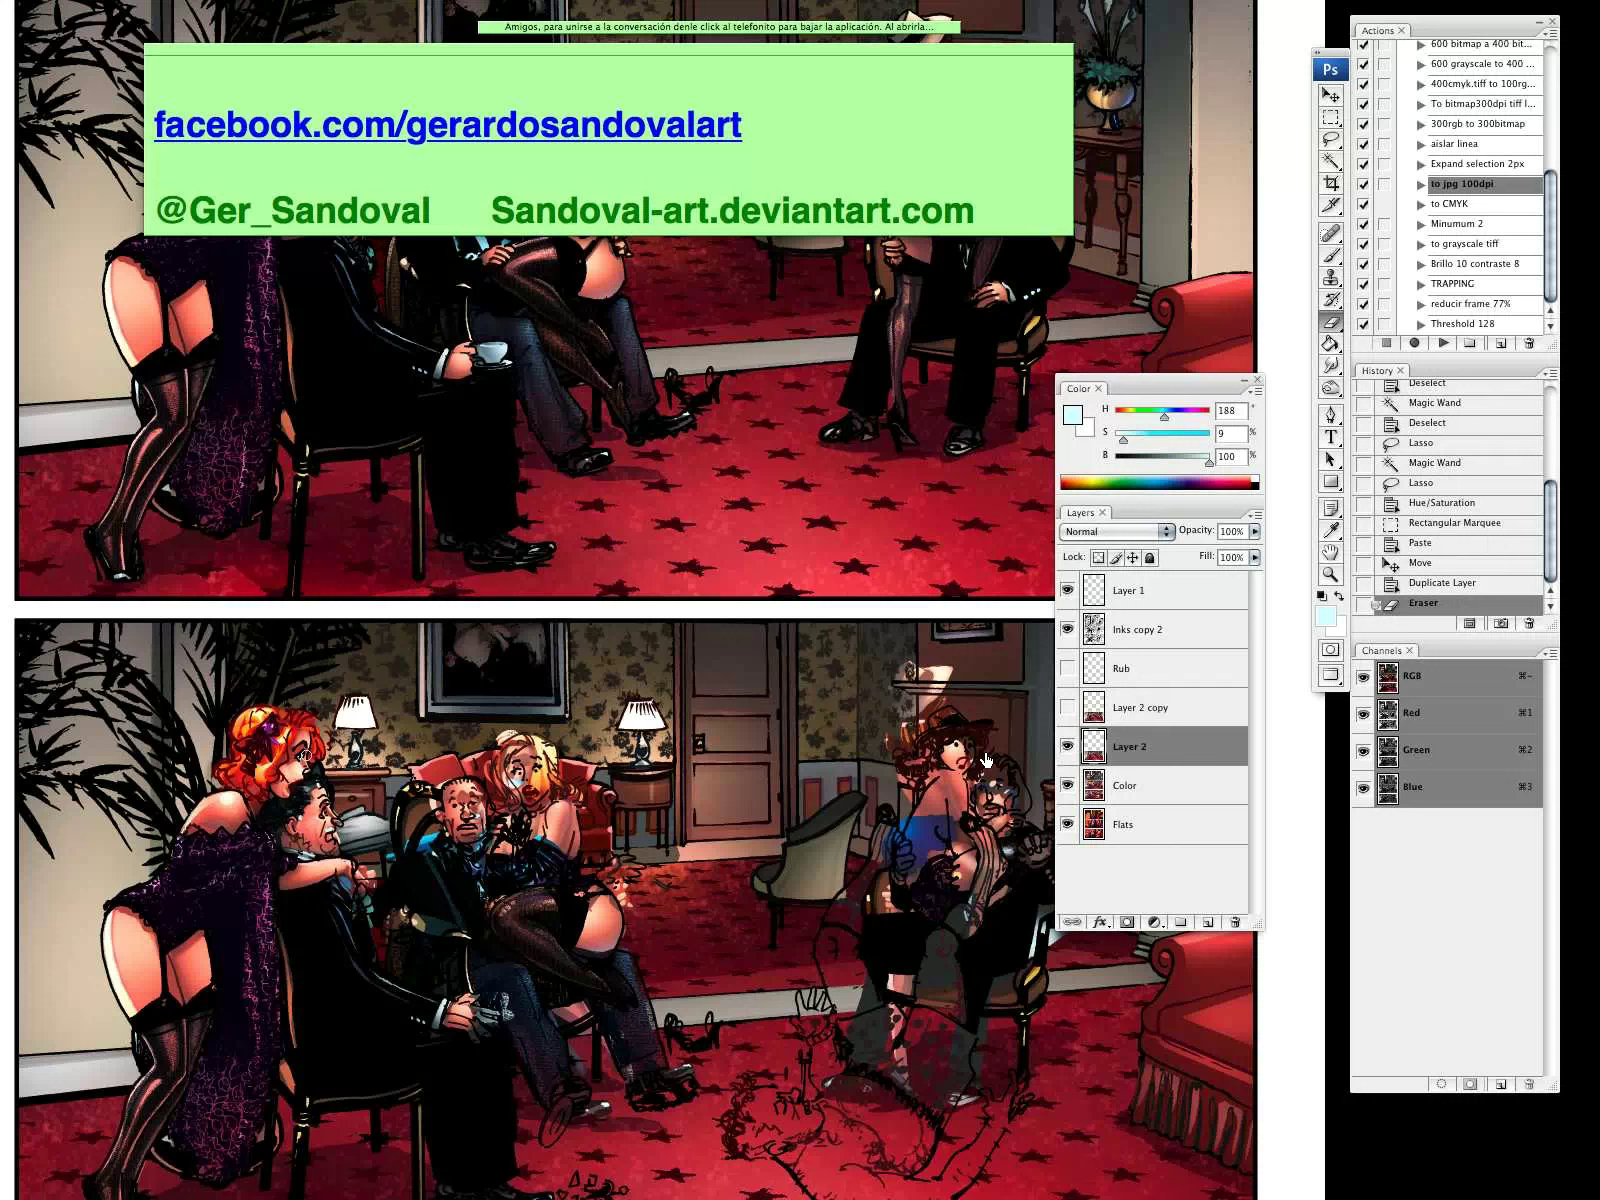
pyautogui.moveTo(259, 770)
pyautogui.mouseDown()
pyautogui.moveTo(256, 797)
pyautogui.moveTo(294, 806)
pyautogui.mouseUp()
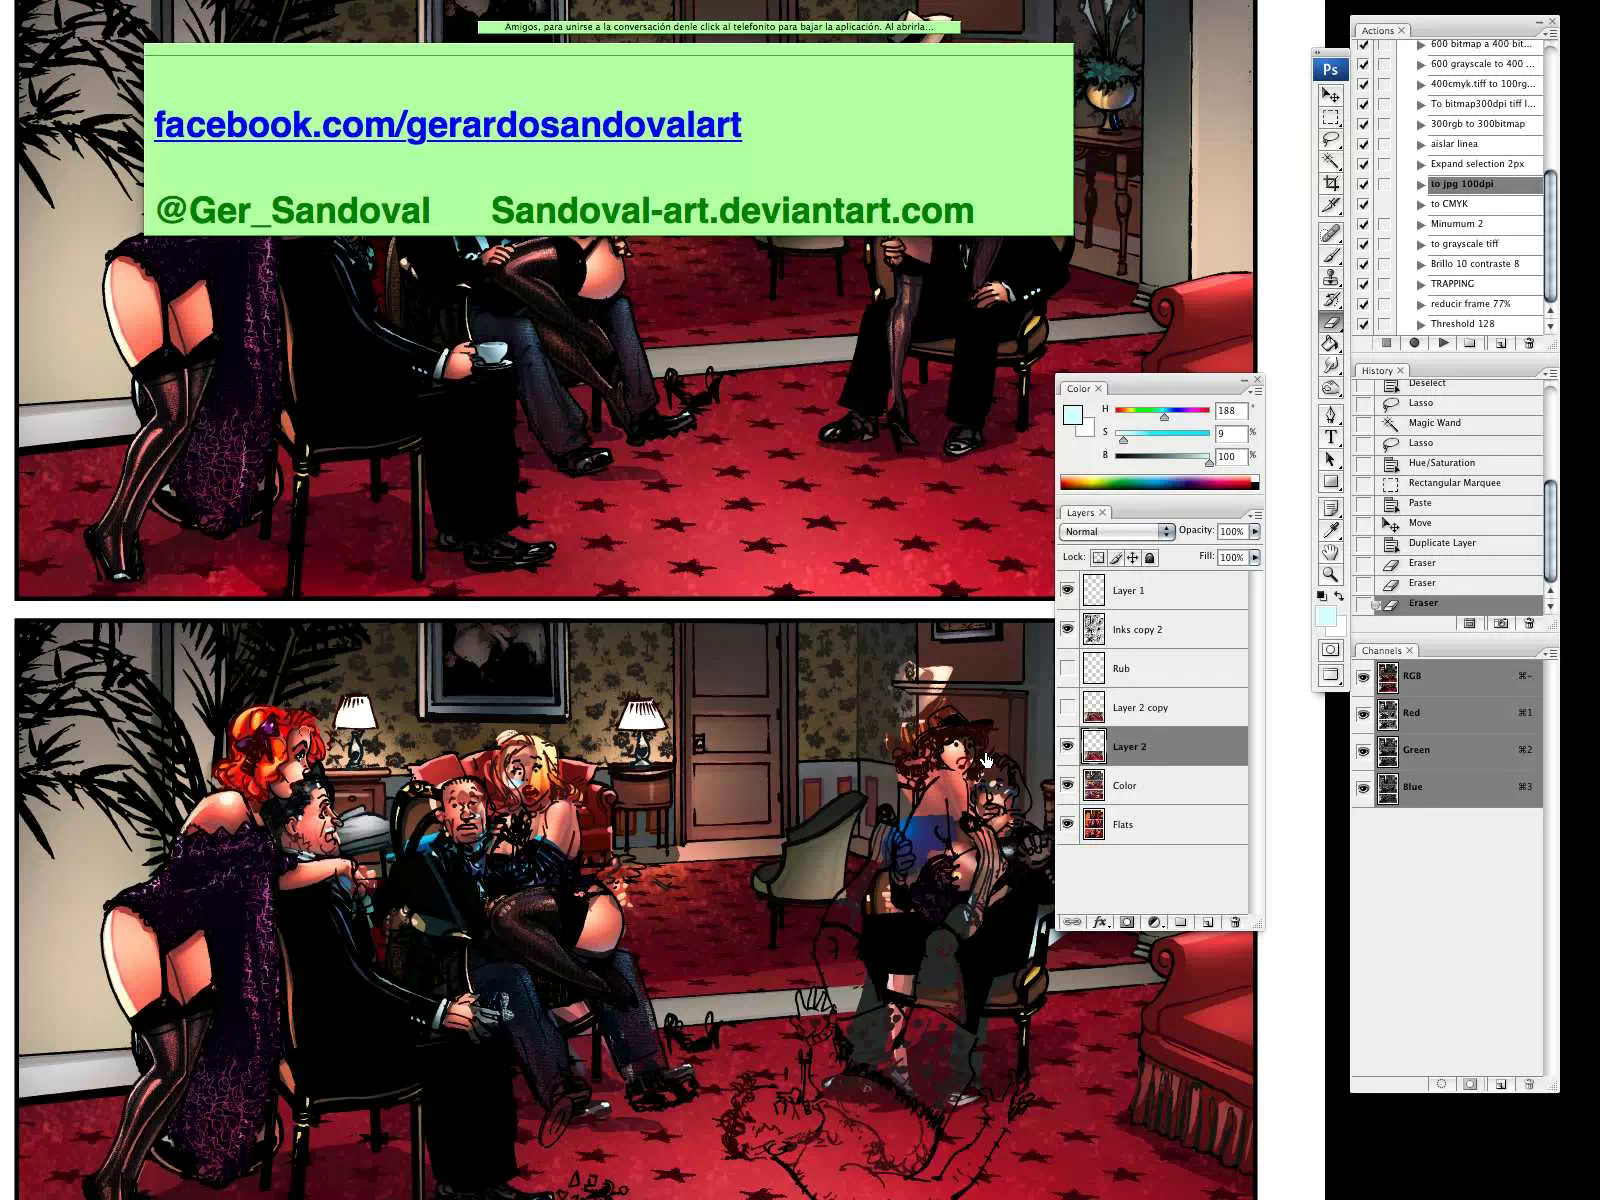
pyautogui.click(305, 731)
pyautogui.click(309, 730)
pyautogui.click(300, 742)
pyautogui.click(309, 744)
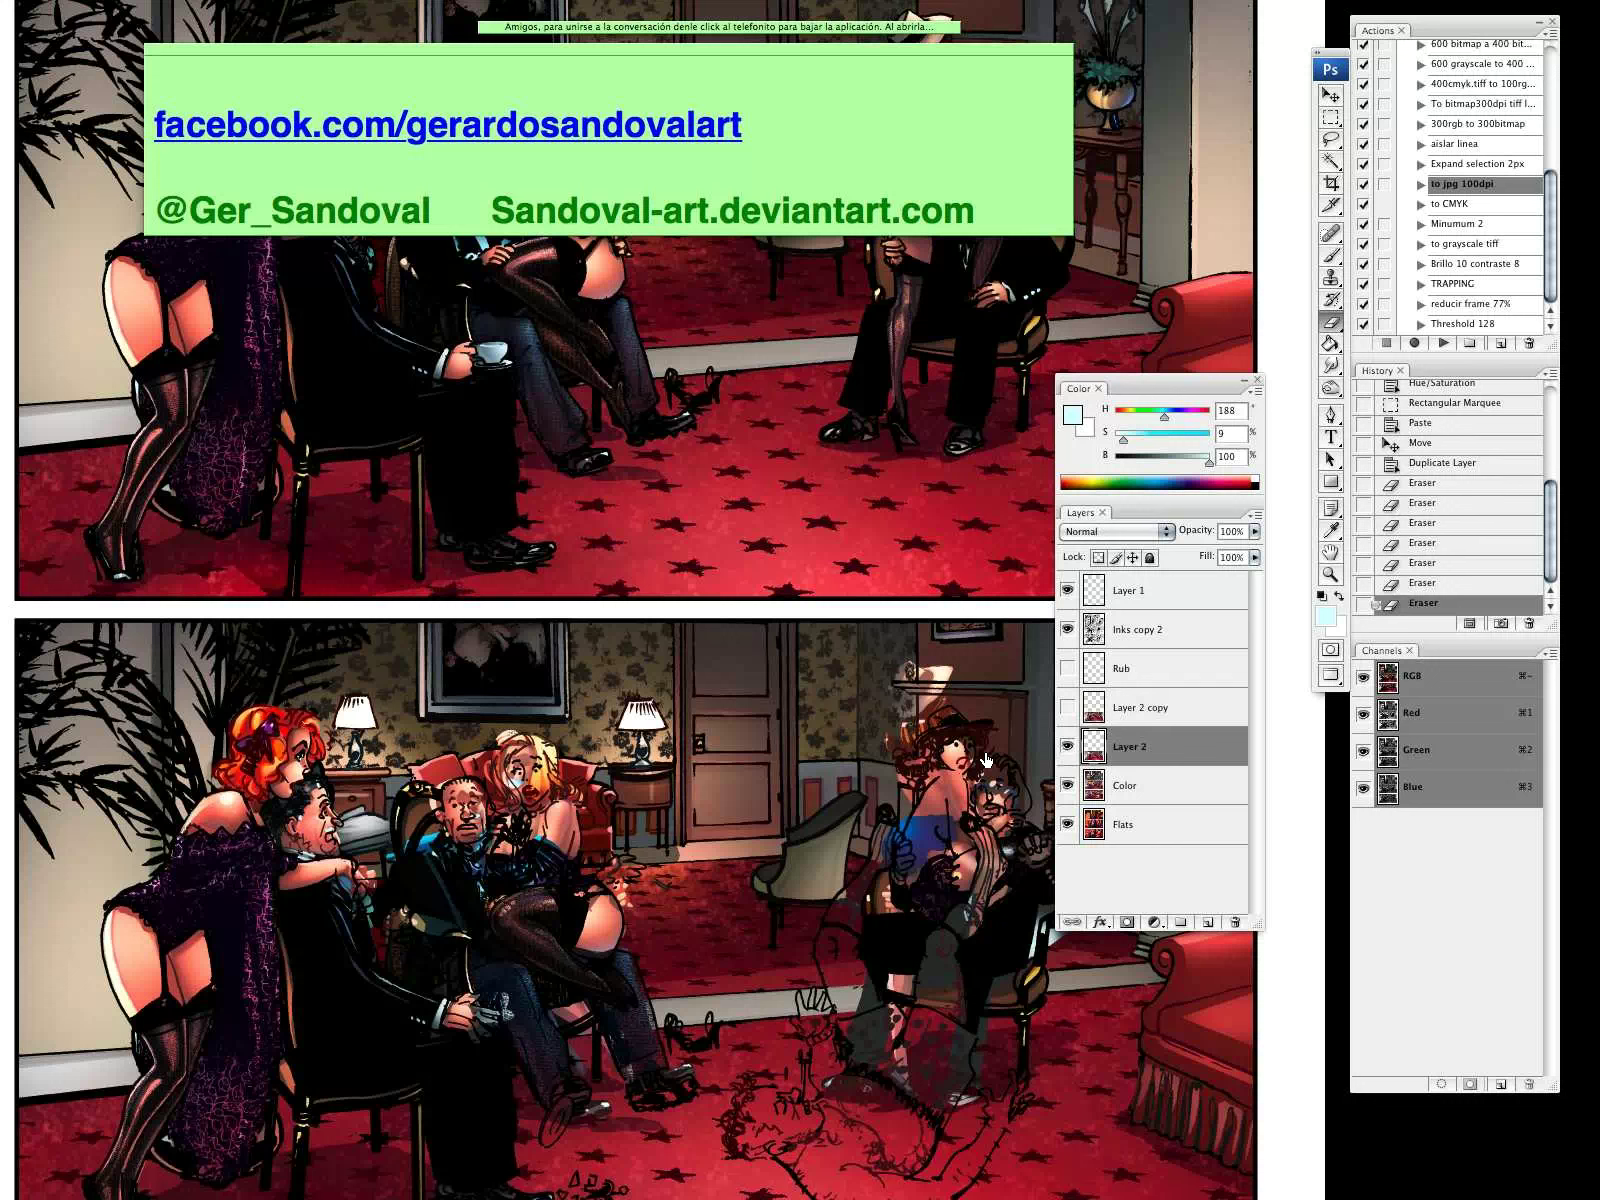
pyautogui.click(320, 745)
pyautogui.click(326, 740)
pyautogui.click(325, 740)
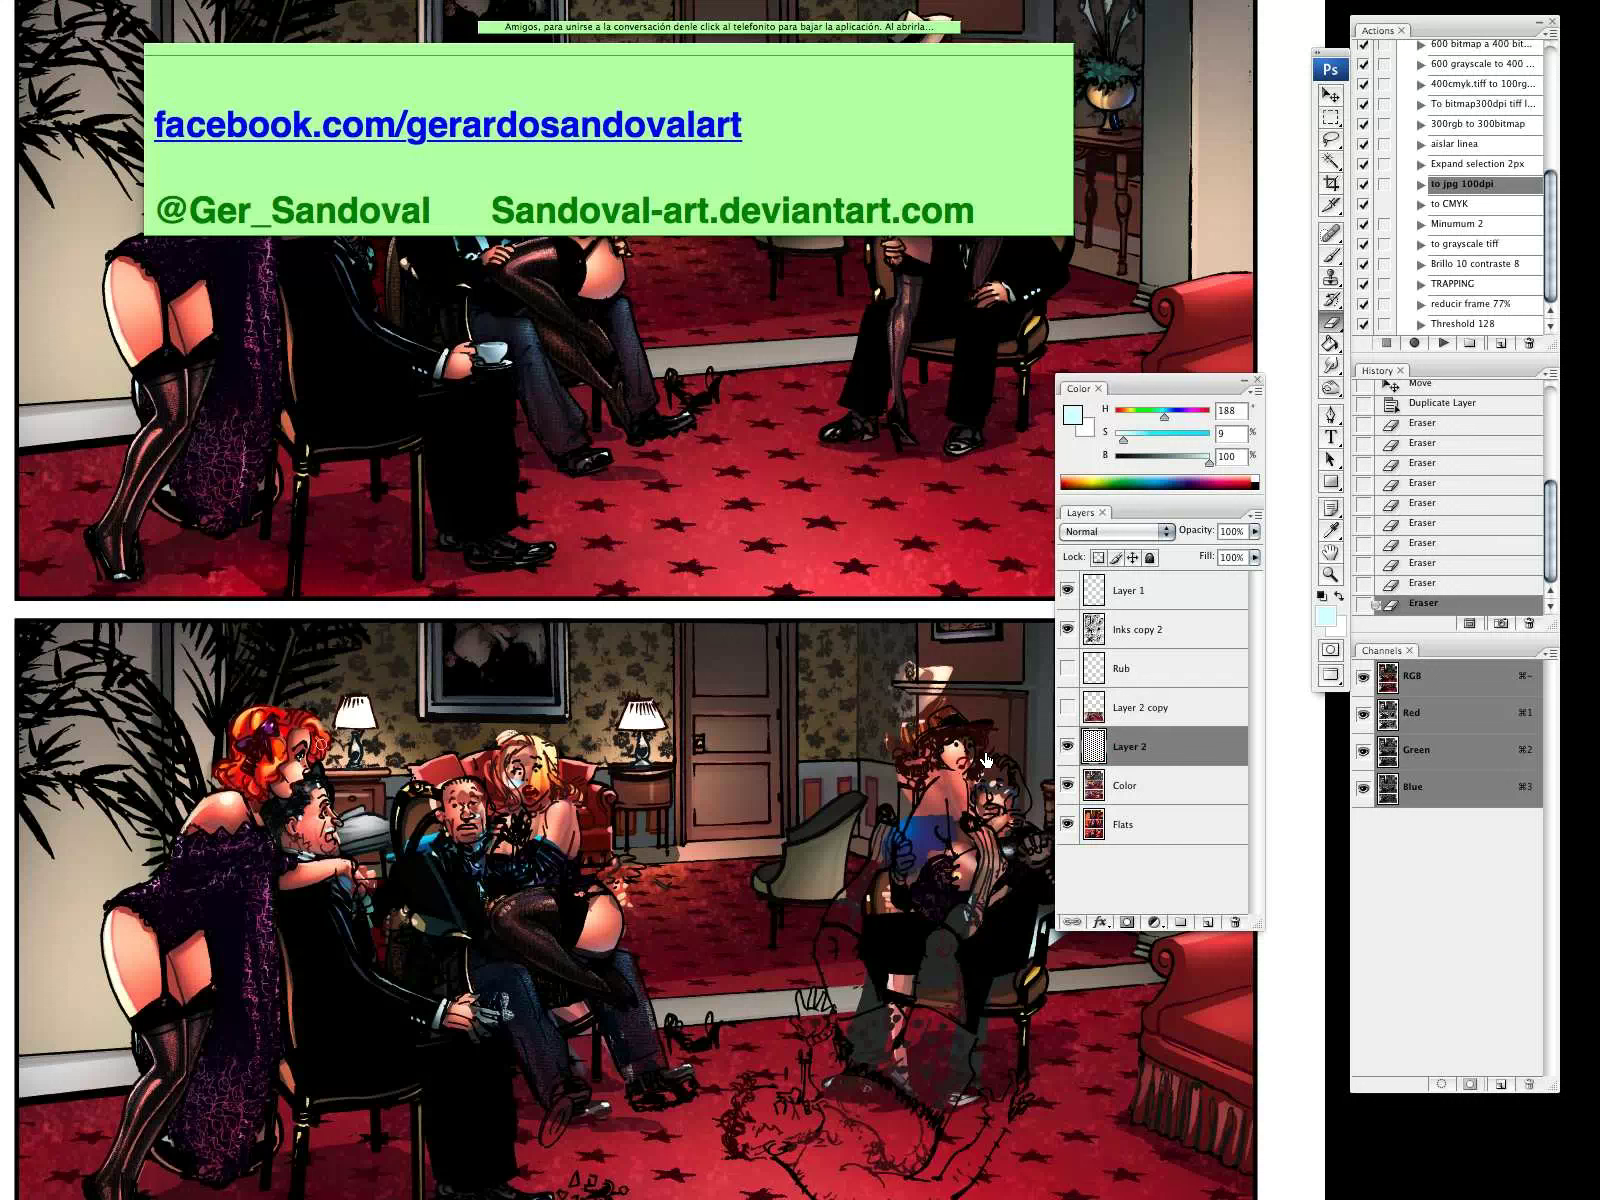
pyautogui.click(325, 742)
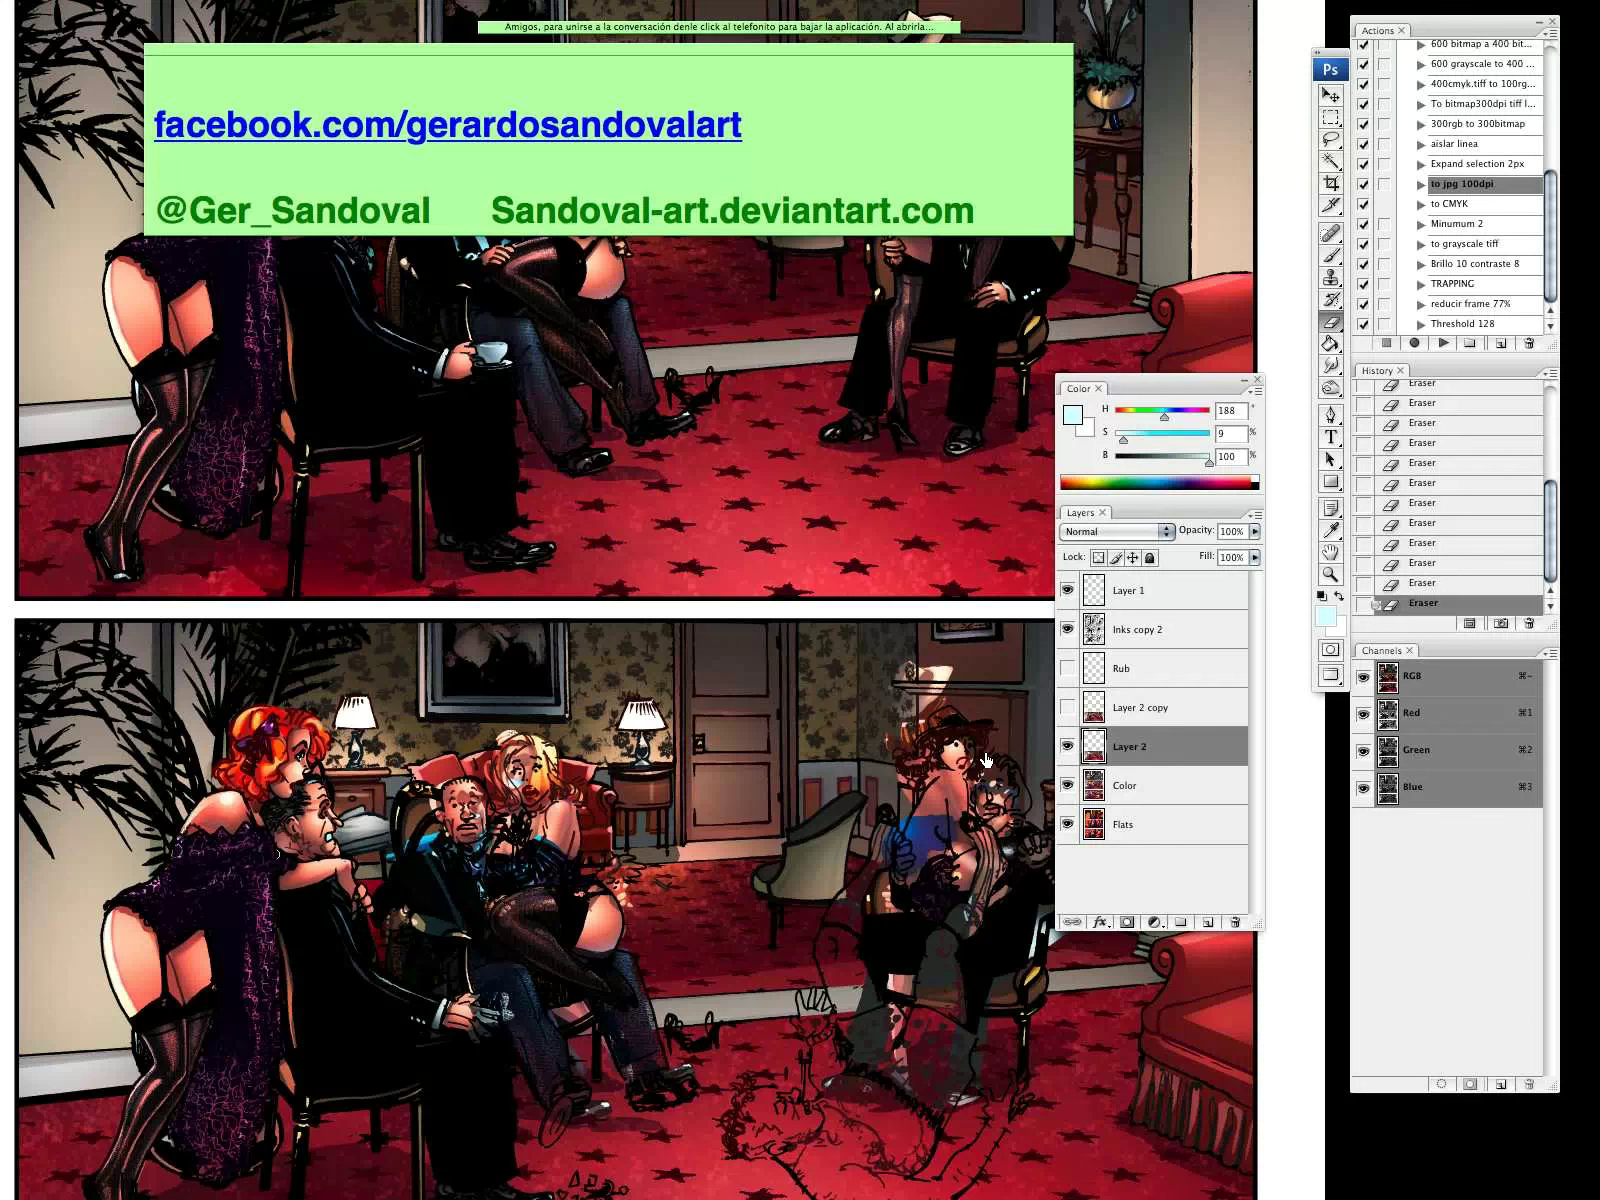
pyautogui.moveTo(458, 1006)
pyautogui.mouseDown()
pyautogui.moveTo(336, 860)
pyautogui.moveTo(360, 888)
pyautogui.moveTo(372, 866)
pyautogui.mouseUp()
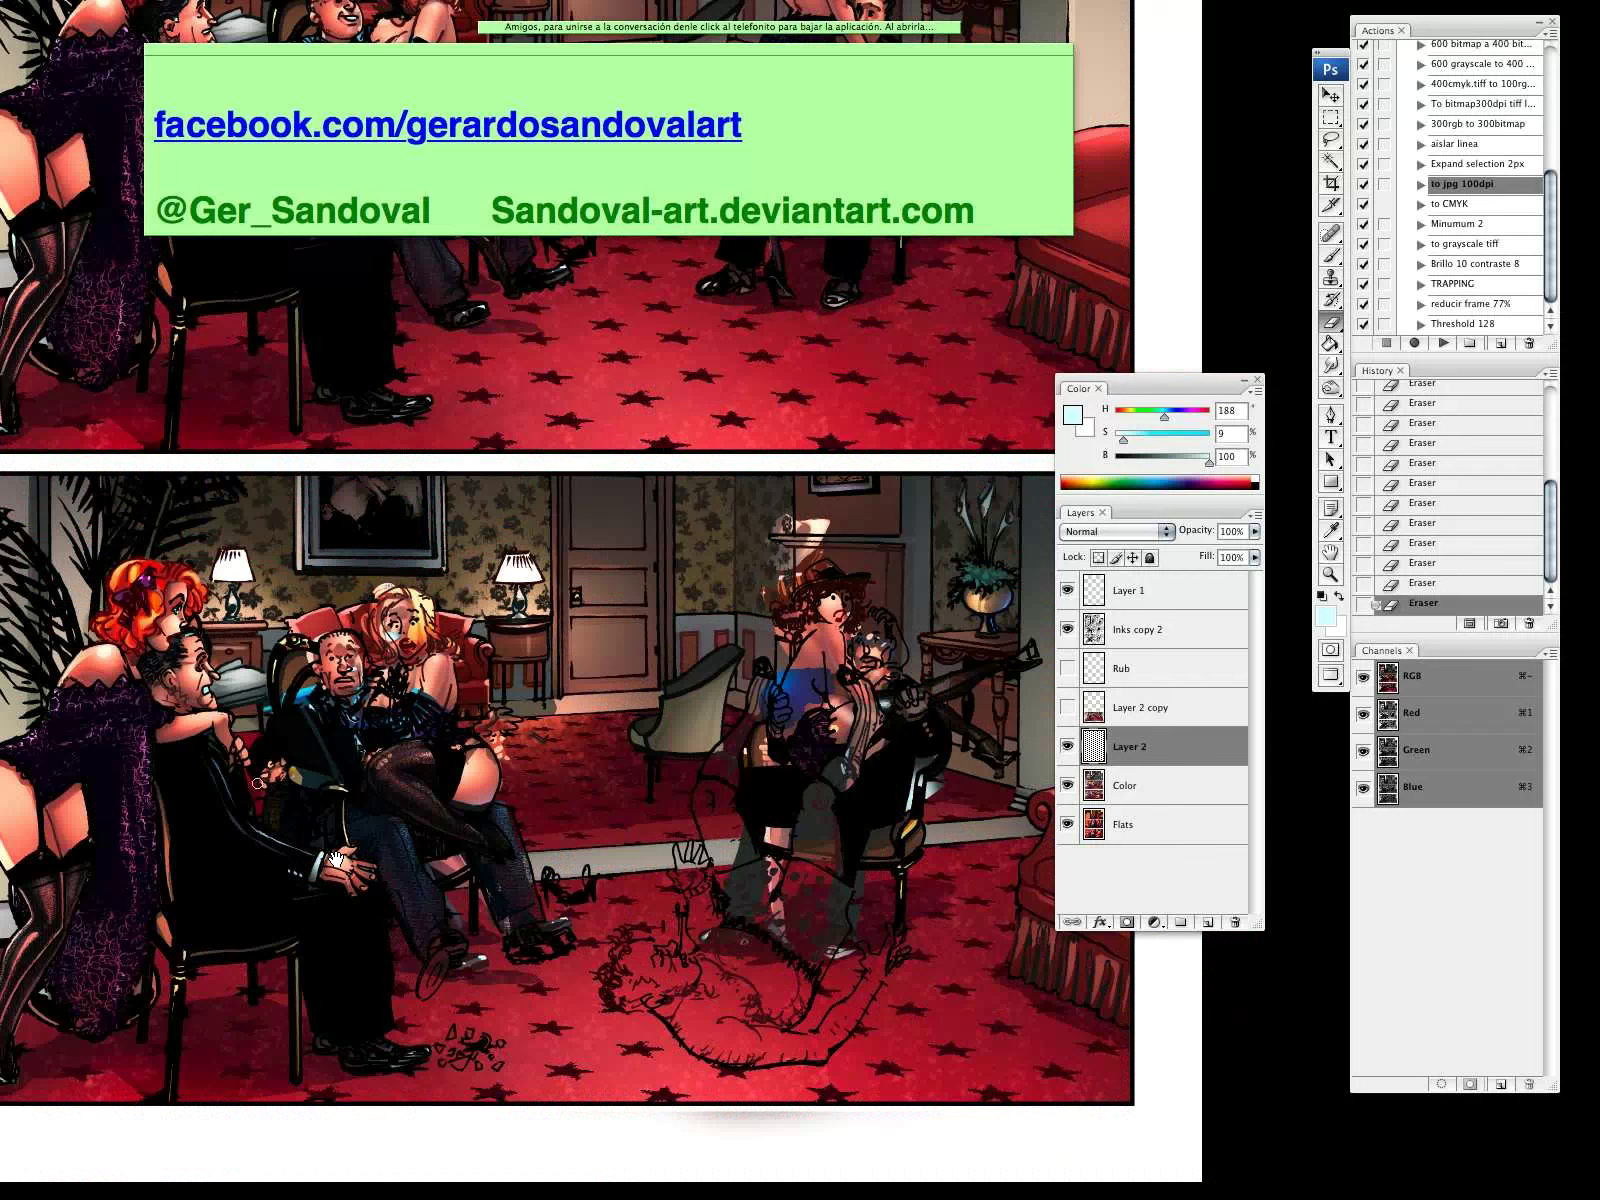
# Erase the pasted colors on Layer 2 over the seated bald man and the blonde woman's face in the bottom panel
pyautogui.moveTo(295, 774)
pyautogui.mouseDown()
pyautogui.moveTo(342, 787)
pyautogui.moveTo(295, 700)
pyautogui.mouseUp()
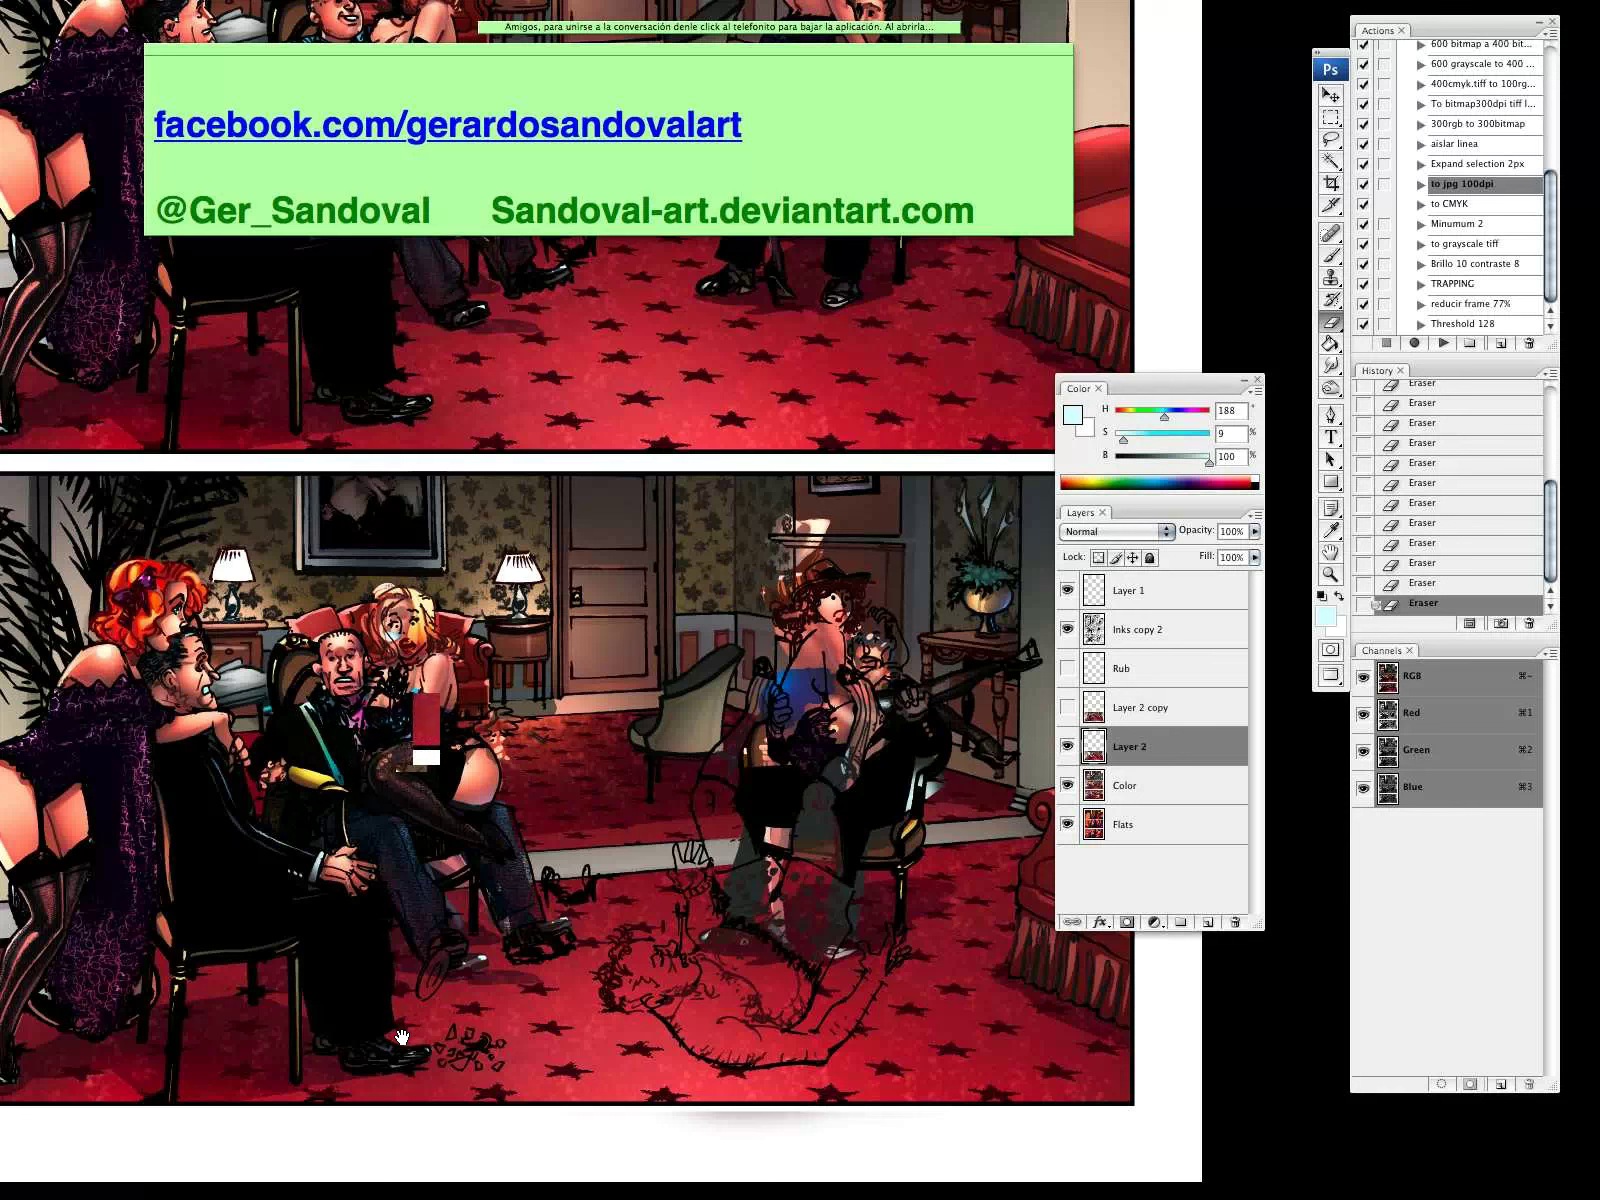
pyautogui.scroll(5, 401, 1020)
pyautogui.scroll(-4, 419, 810)
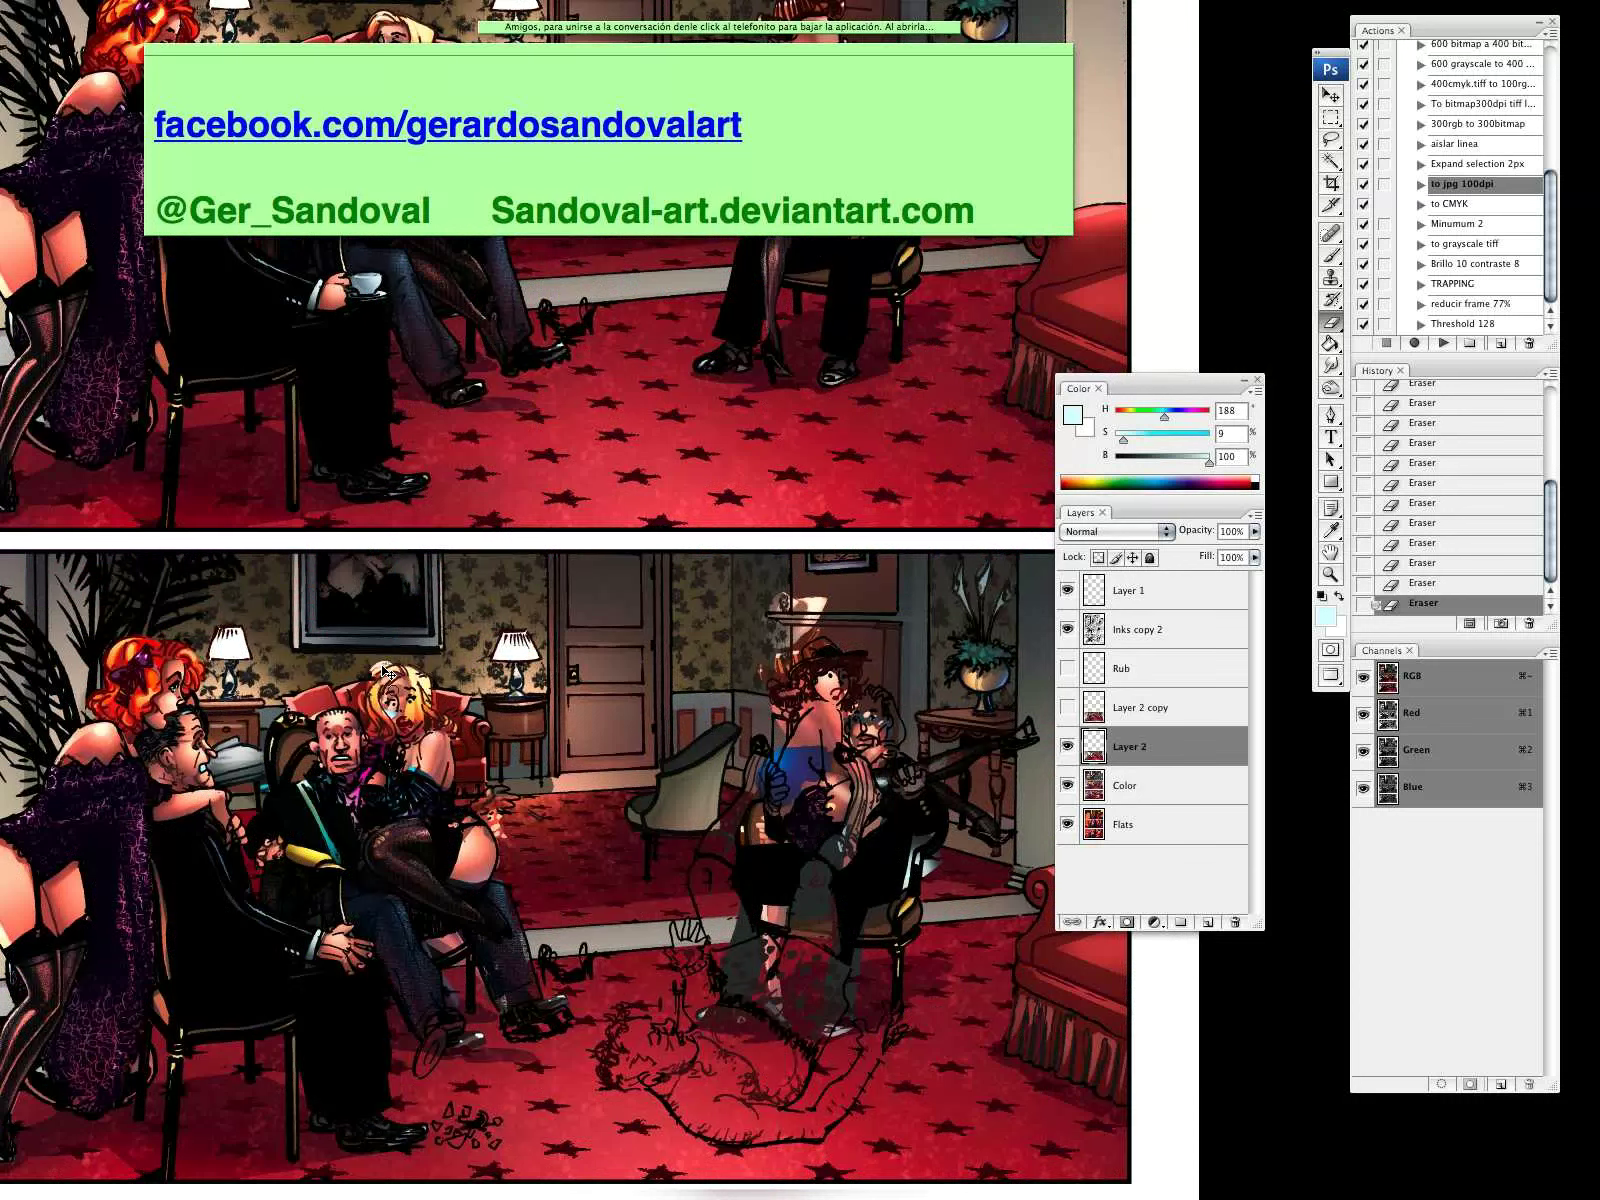
pyautogui.moveTo(398, 716)
pyautogui.mouseDown()
pyautogui.moveTo(394, 690)
pyautogui.moveTo(378, 700)
pyautogui.mouseUp()
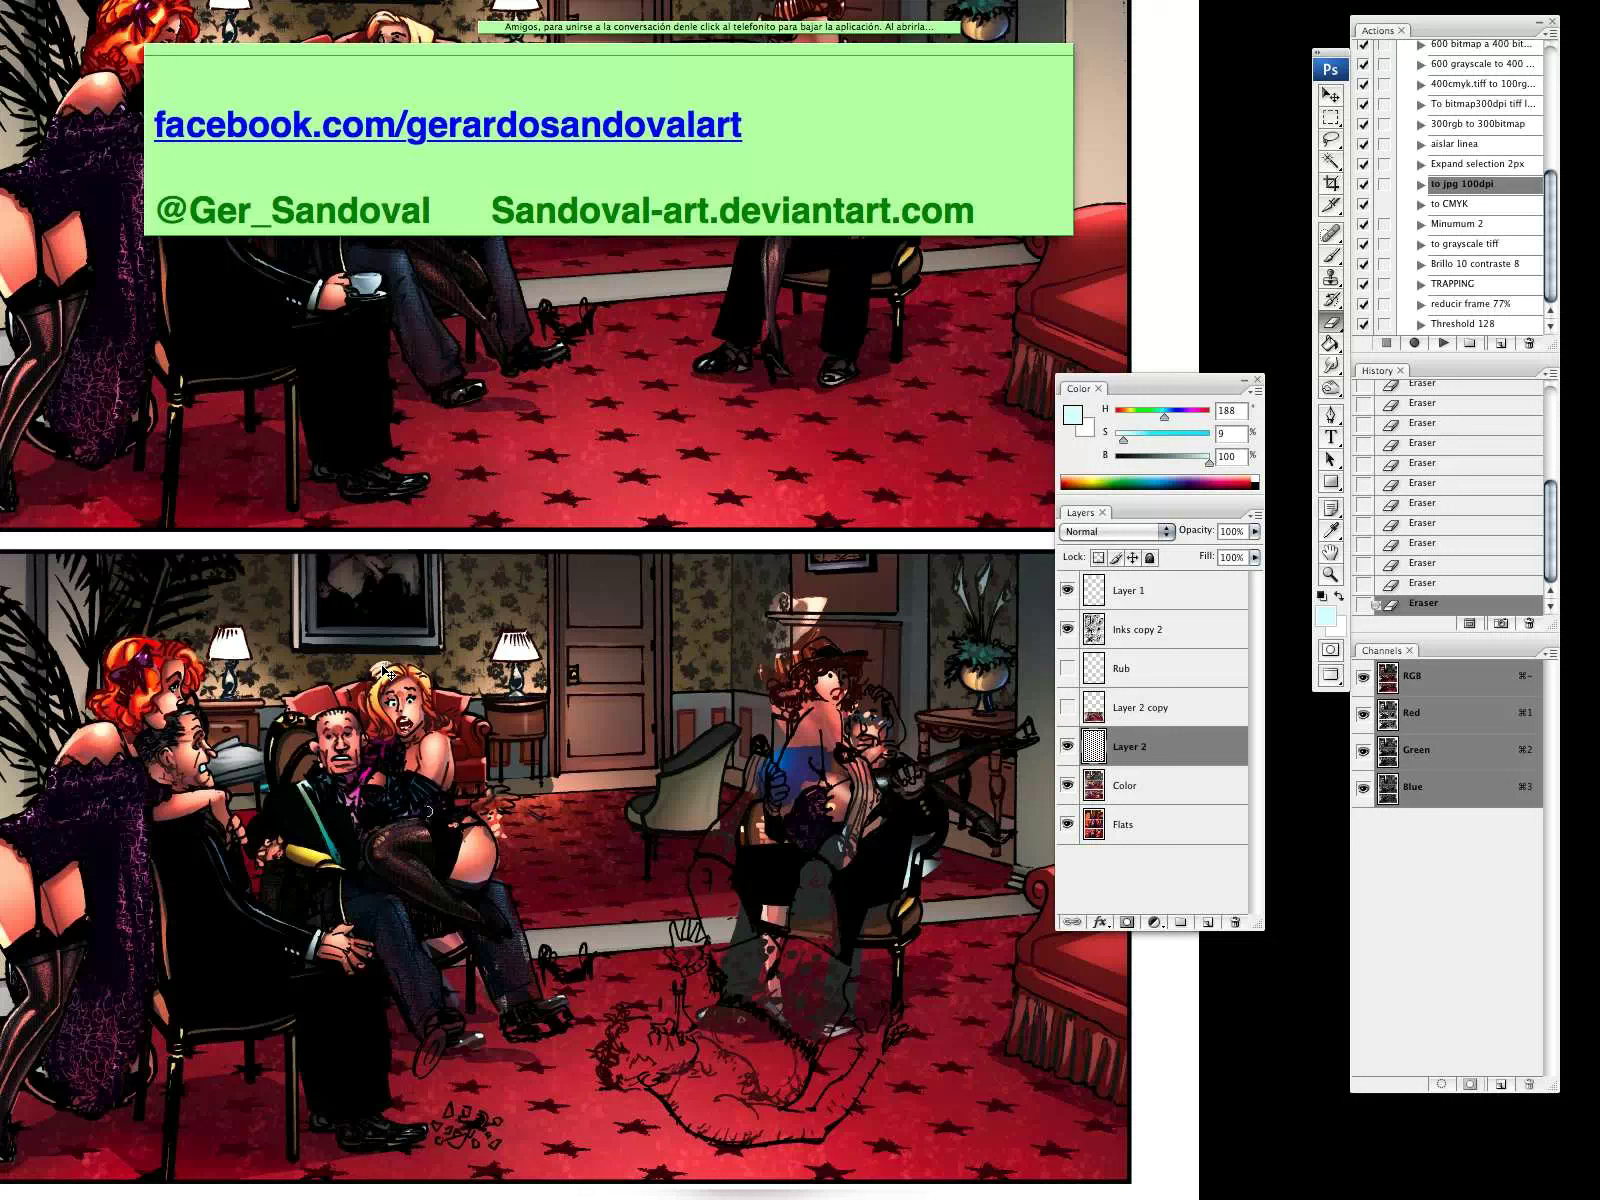
pyautogui.press('super+z')
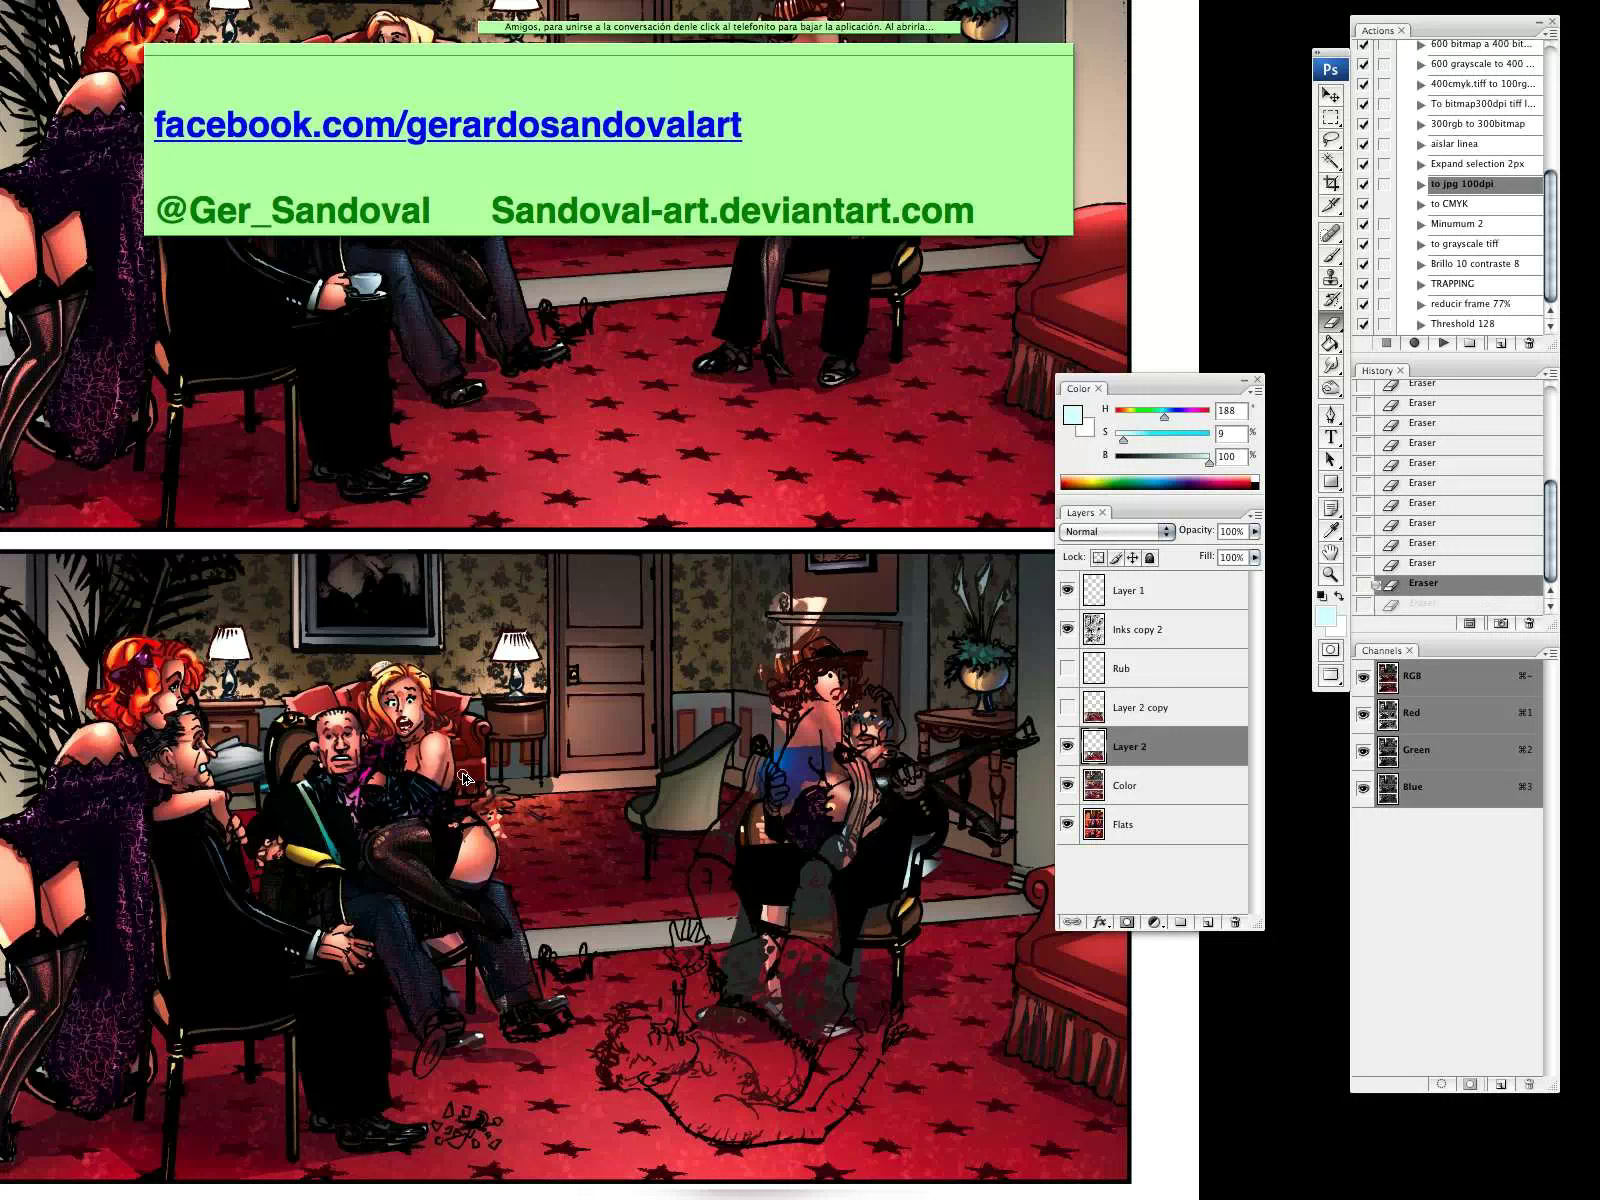
# Erase the pasted colors around the blonde woman's outstretched hand and the seated men's legs, undoing unwanted strokes
pyautogui.click(500, 817)
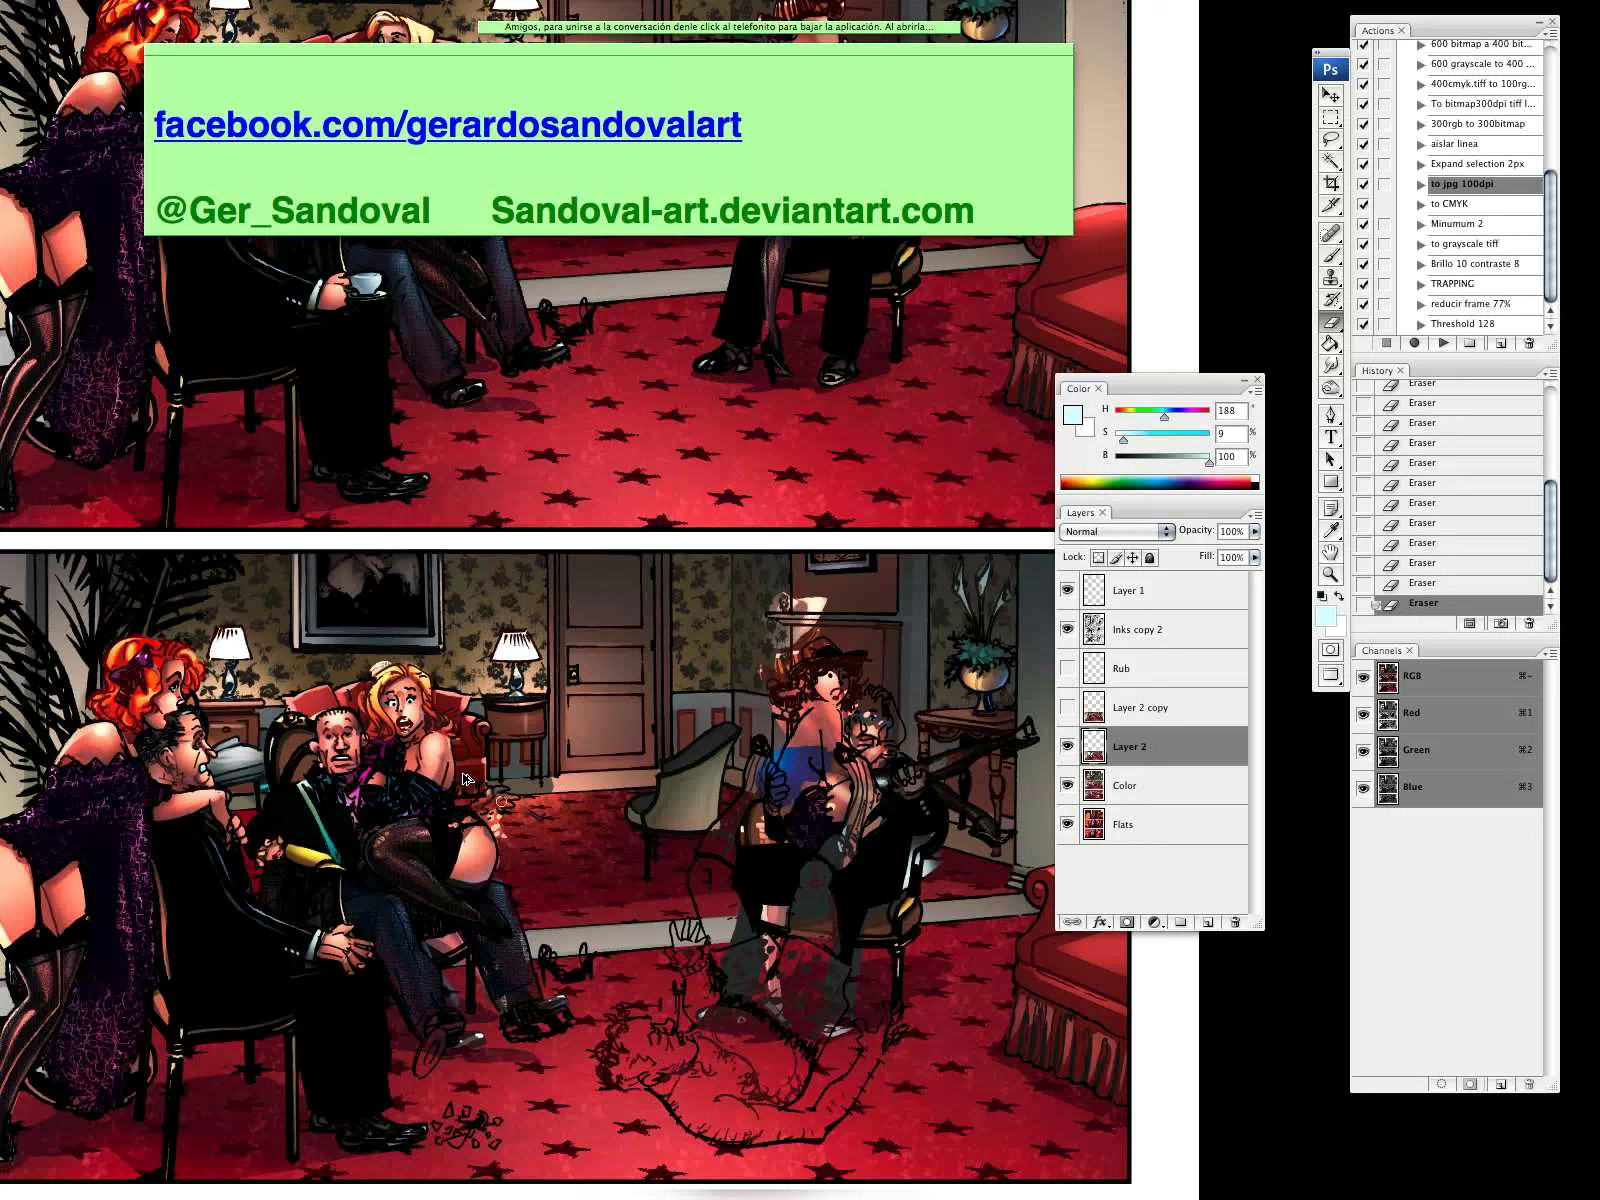
pyautogui.moveTo(491, 812)
pyautogui.mouseDown()
pyautogui.moveTo(474, 800)
pyautogui.moveTo(498, 793)
pyautogui.mouseUp()
pyautogui.scroll(5, 455, 990)
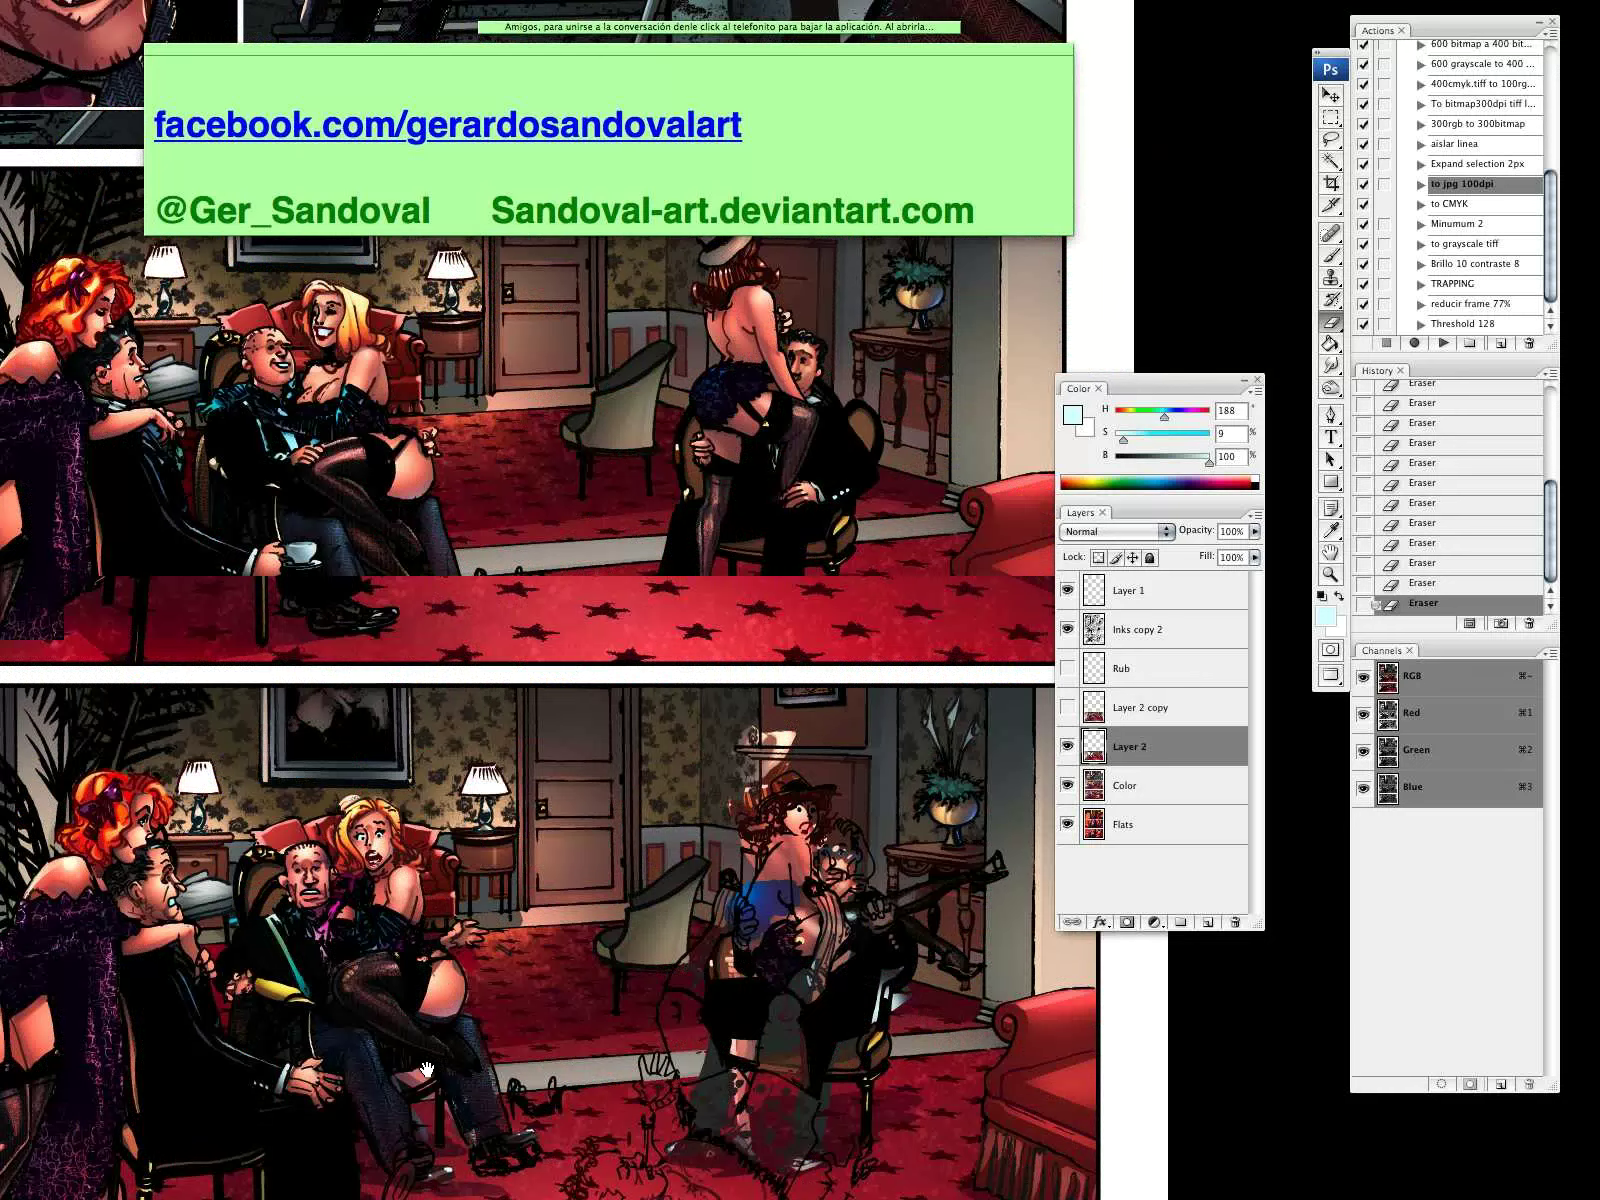
pyautogui.scroll(-5, 470, 940)
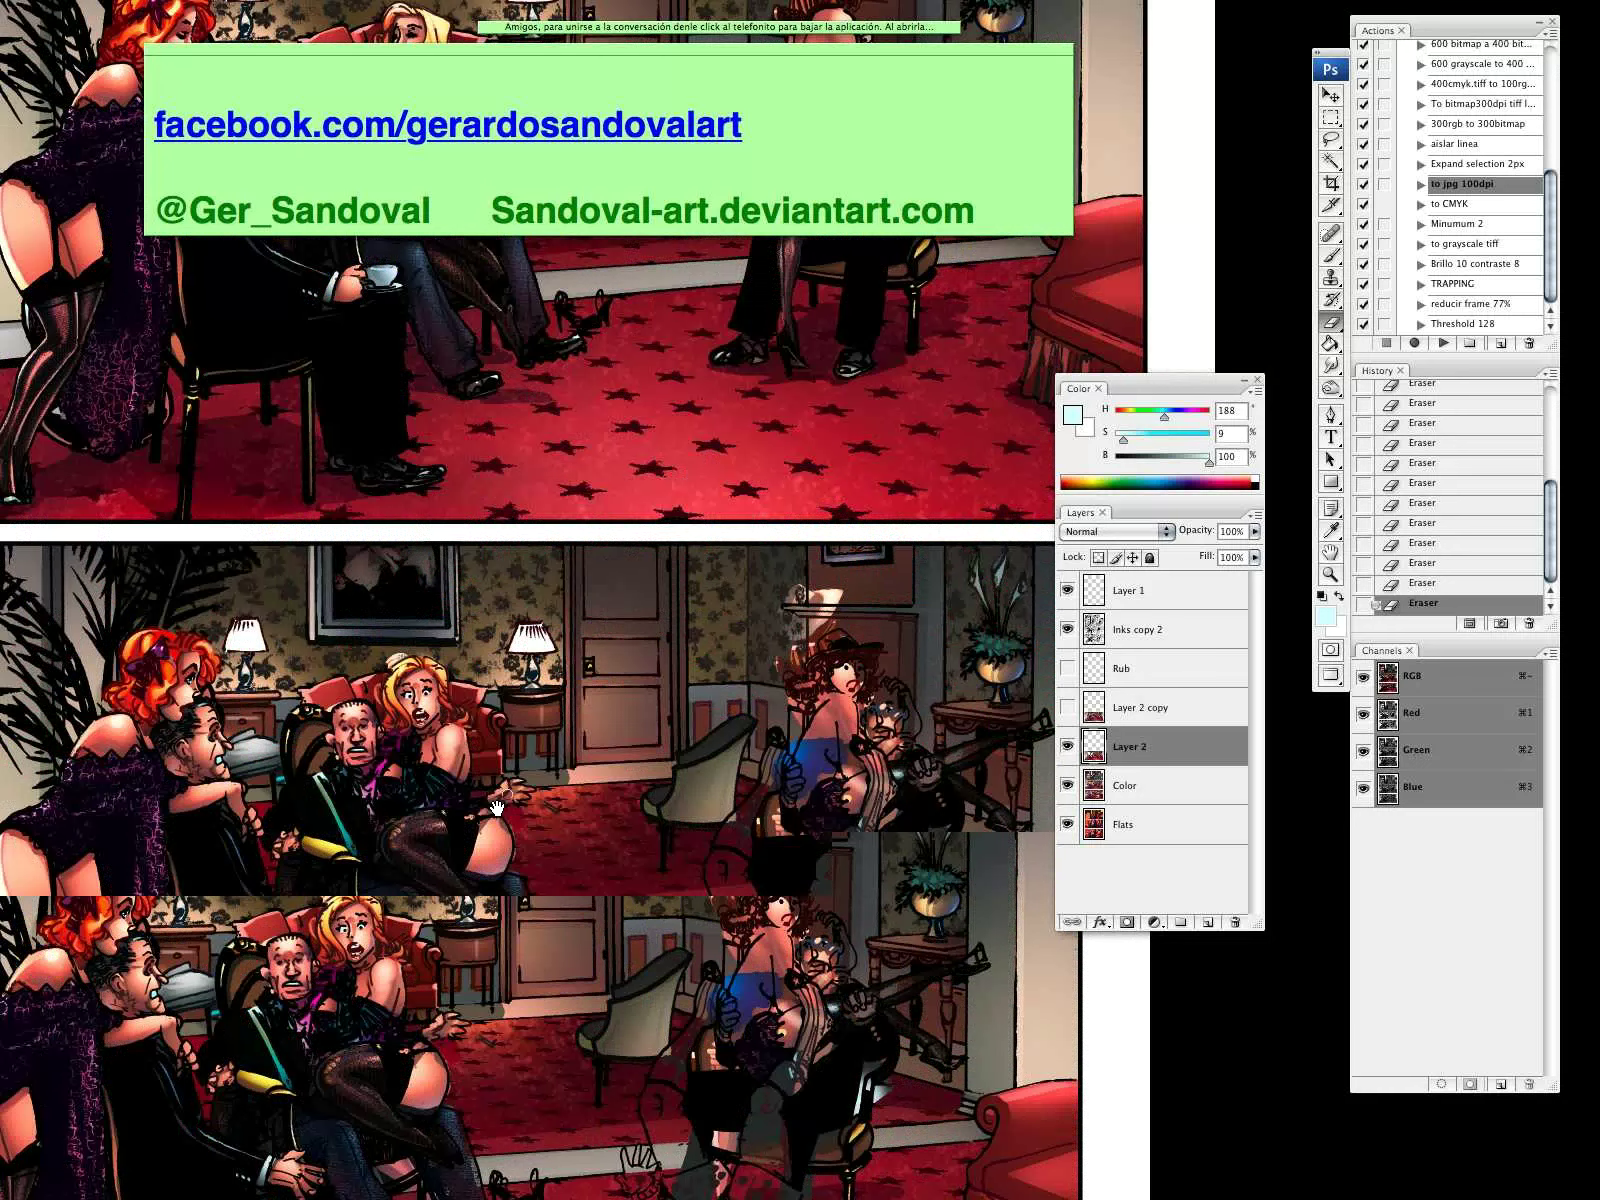
pyautogui.press('super+z')
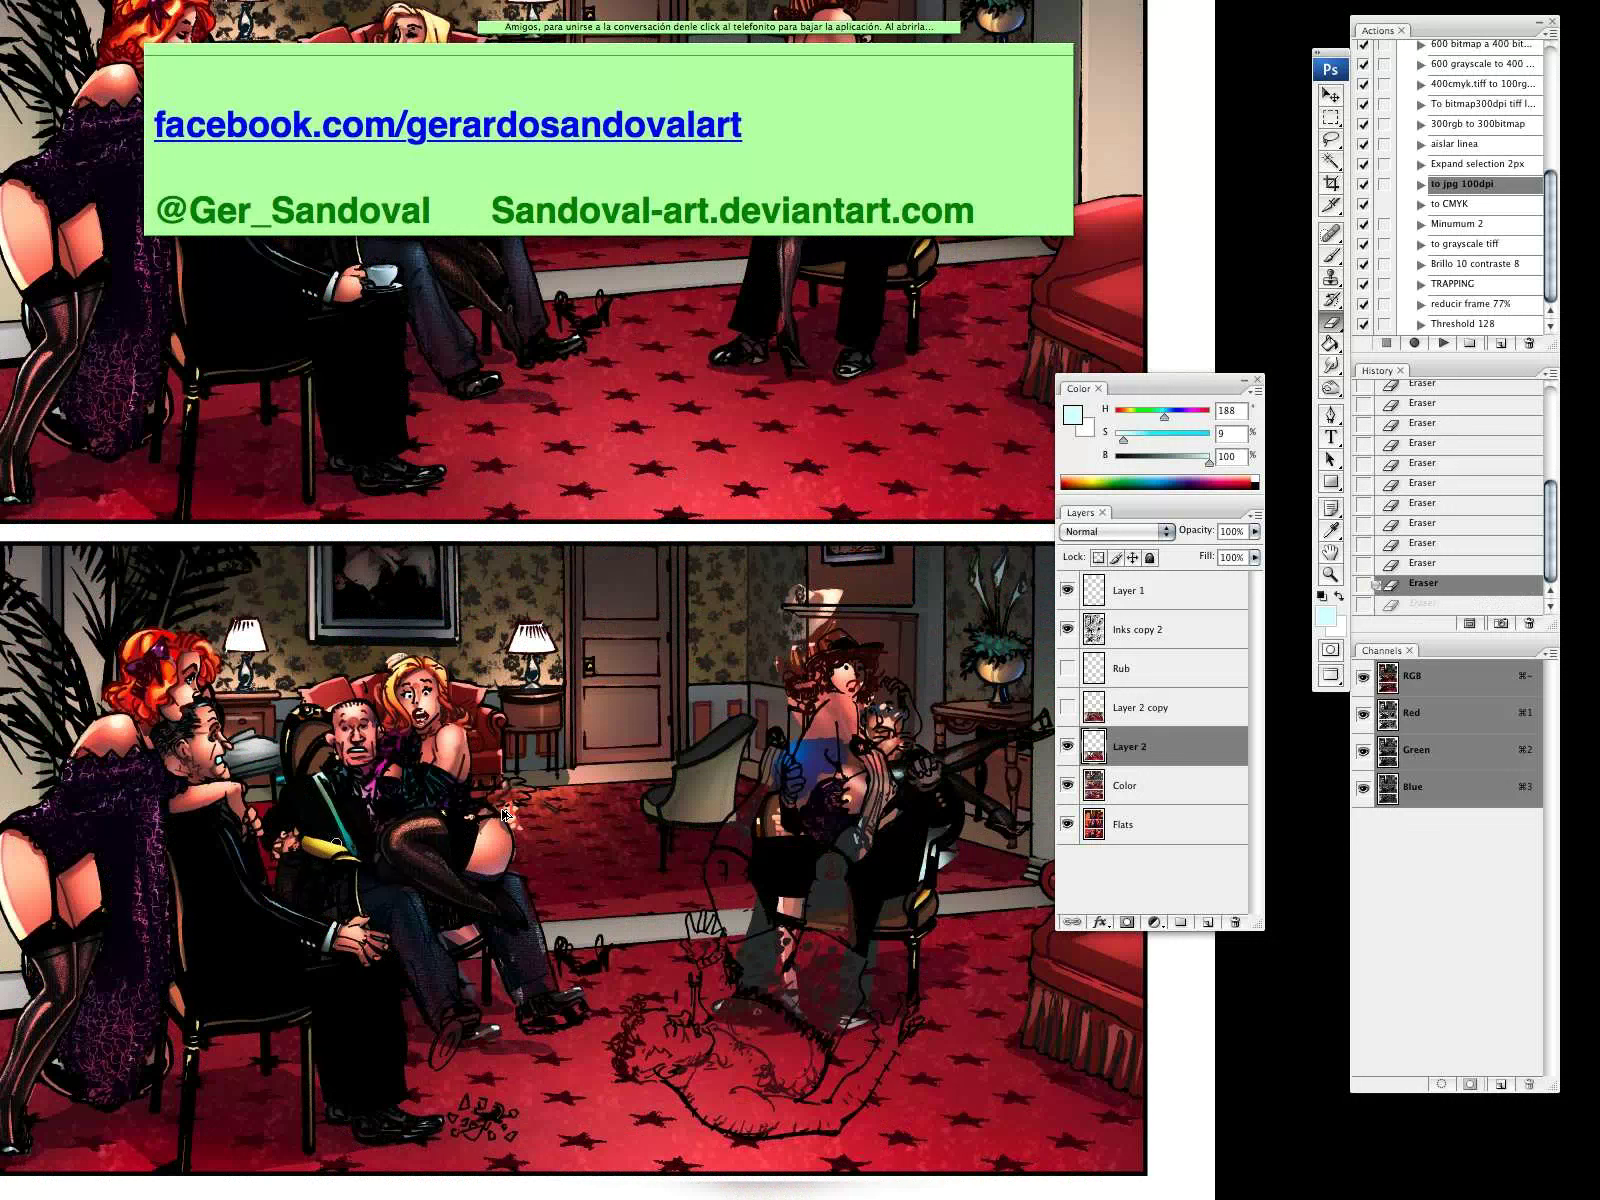
pyautogui.click(341, 914)
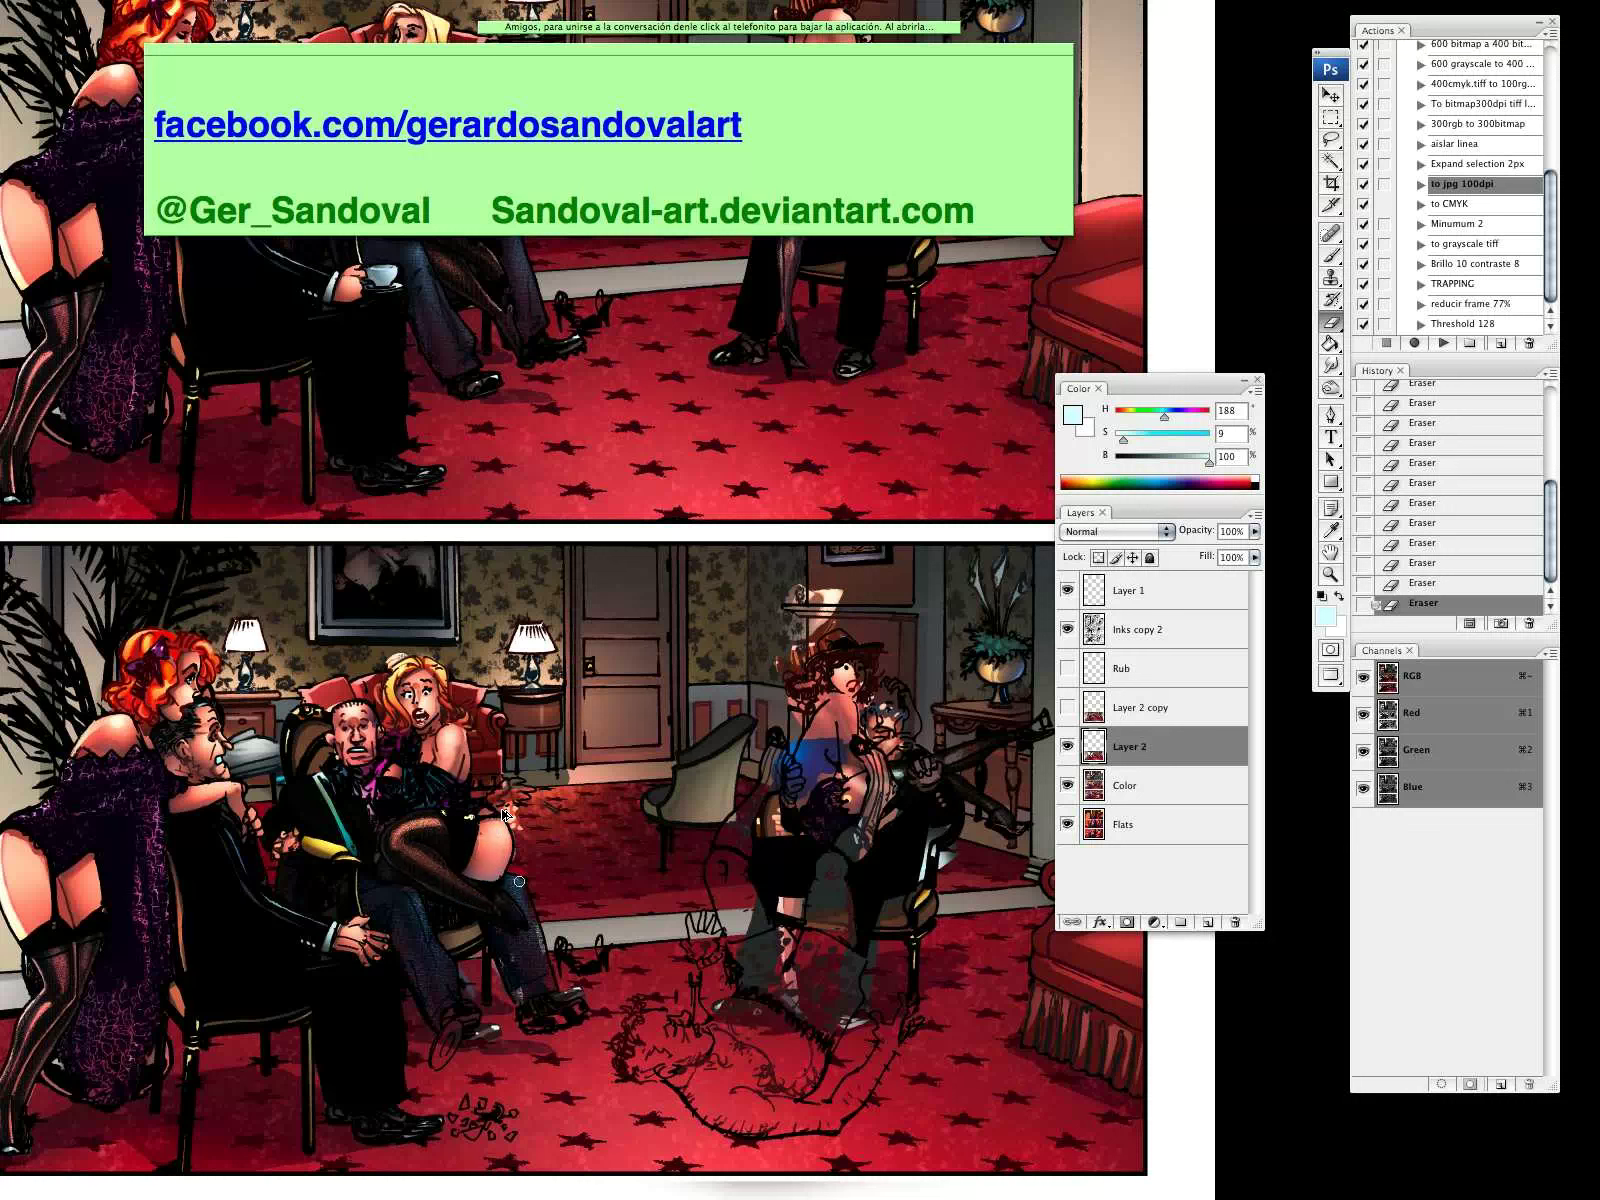
pyautogui.press('super+z')
pyautogui.press('super+z')
# Set the Eraser to a hard 22 px round brush, erase over the seated man's raised shoe sole, and compare with Layer 2 hidden
pyautogui.moveTo(456, 1025)
pyautogui.mouseDown()
pyautogui.moveTo(440, 1051)
pyautogui.moveTo(462, 1041)
pyautogui.mouseUp()
pyautogui.rightClick(463, 1040)
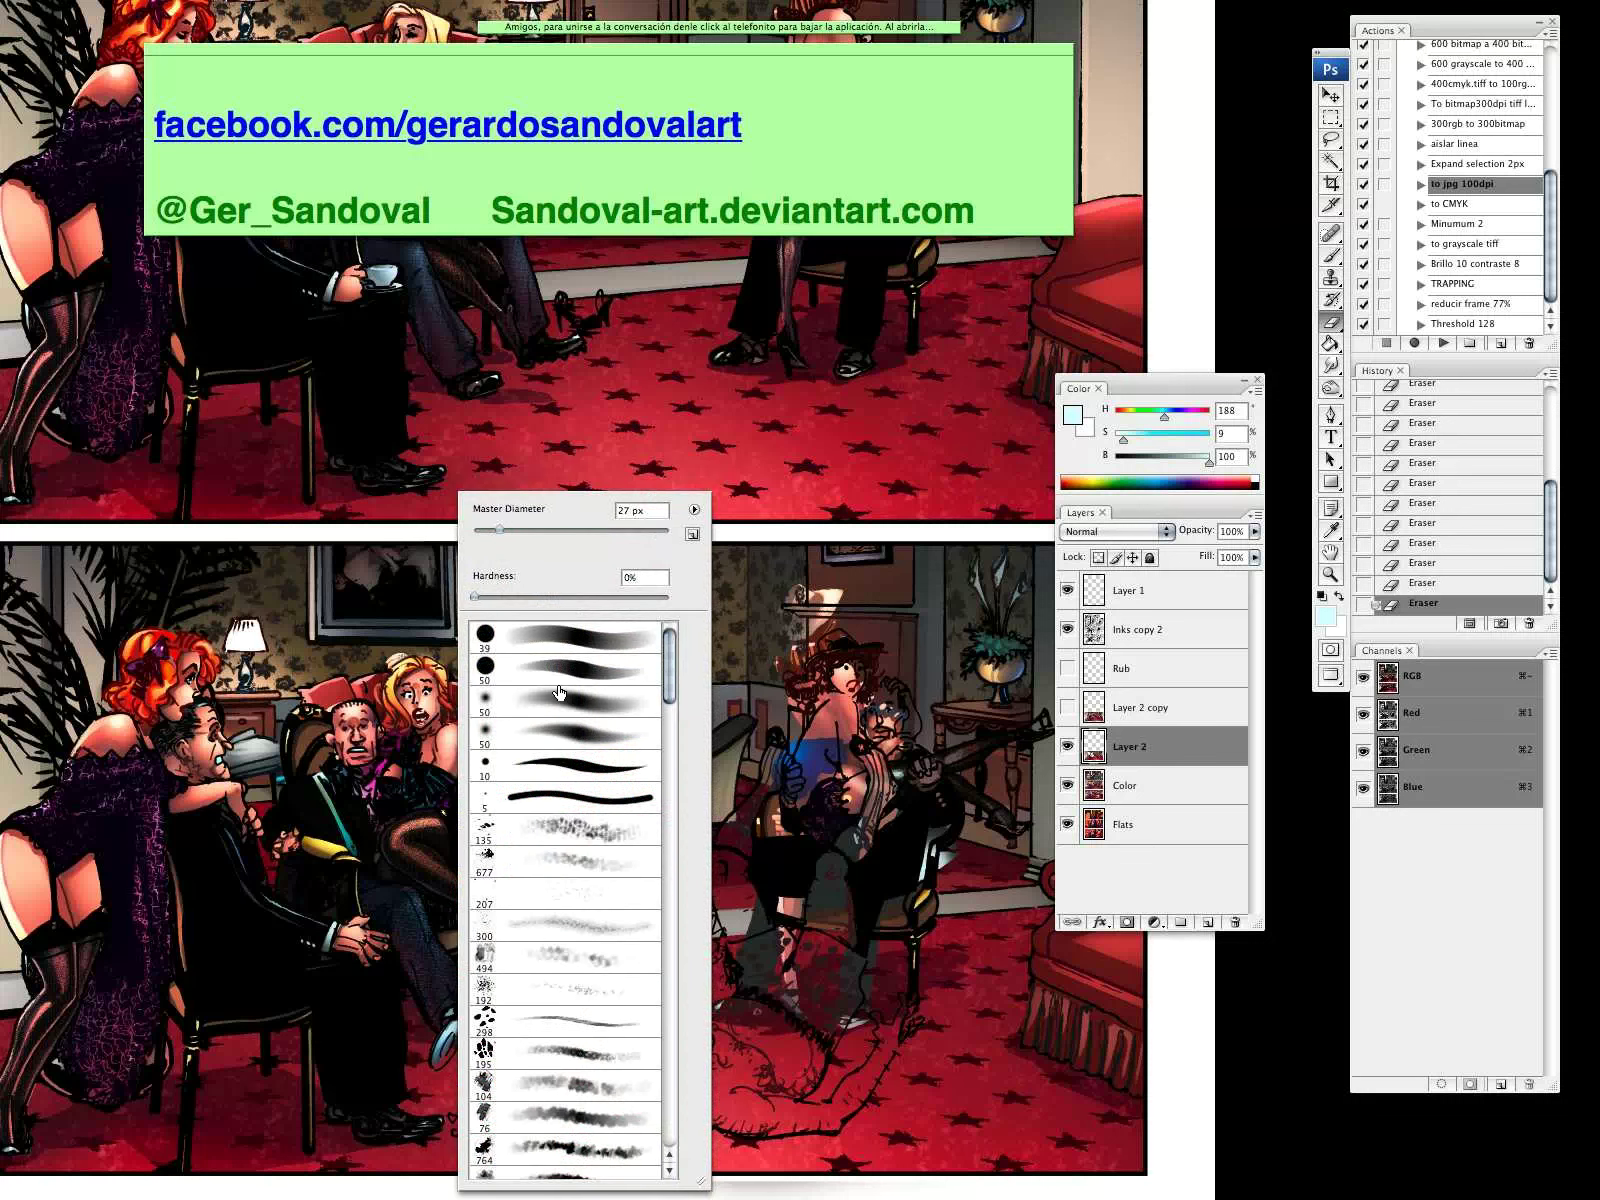
pyautogui.click(557, 672)
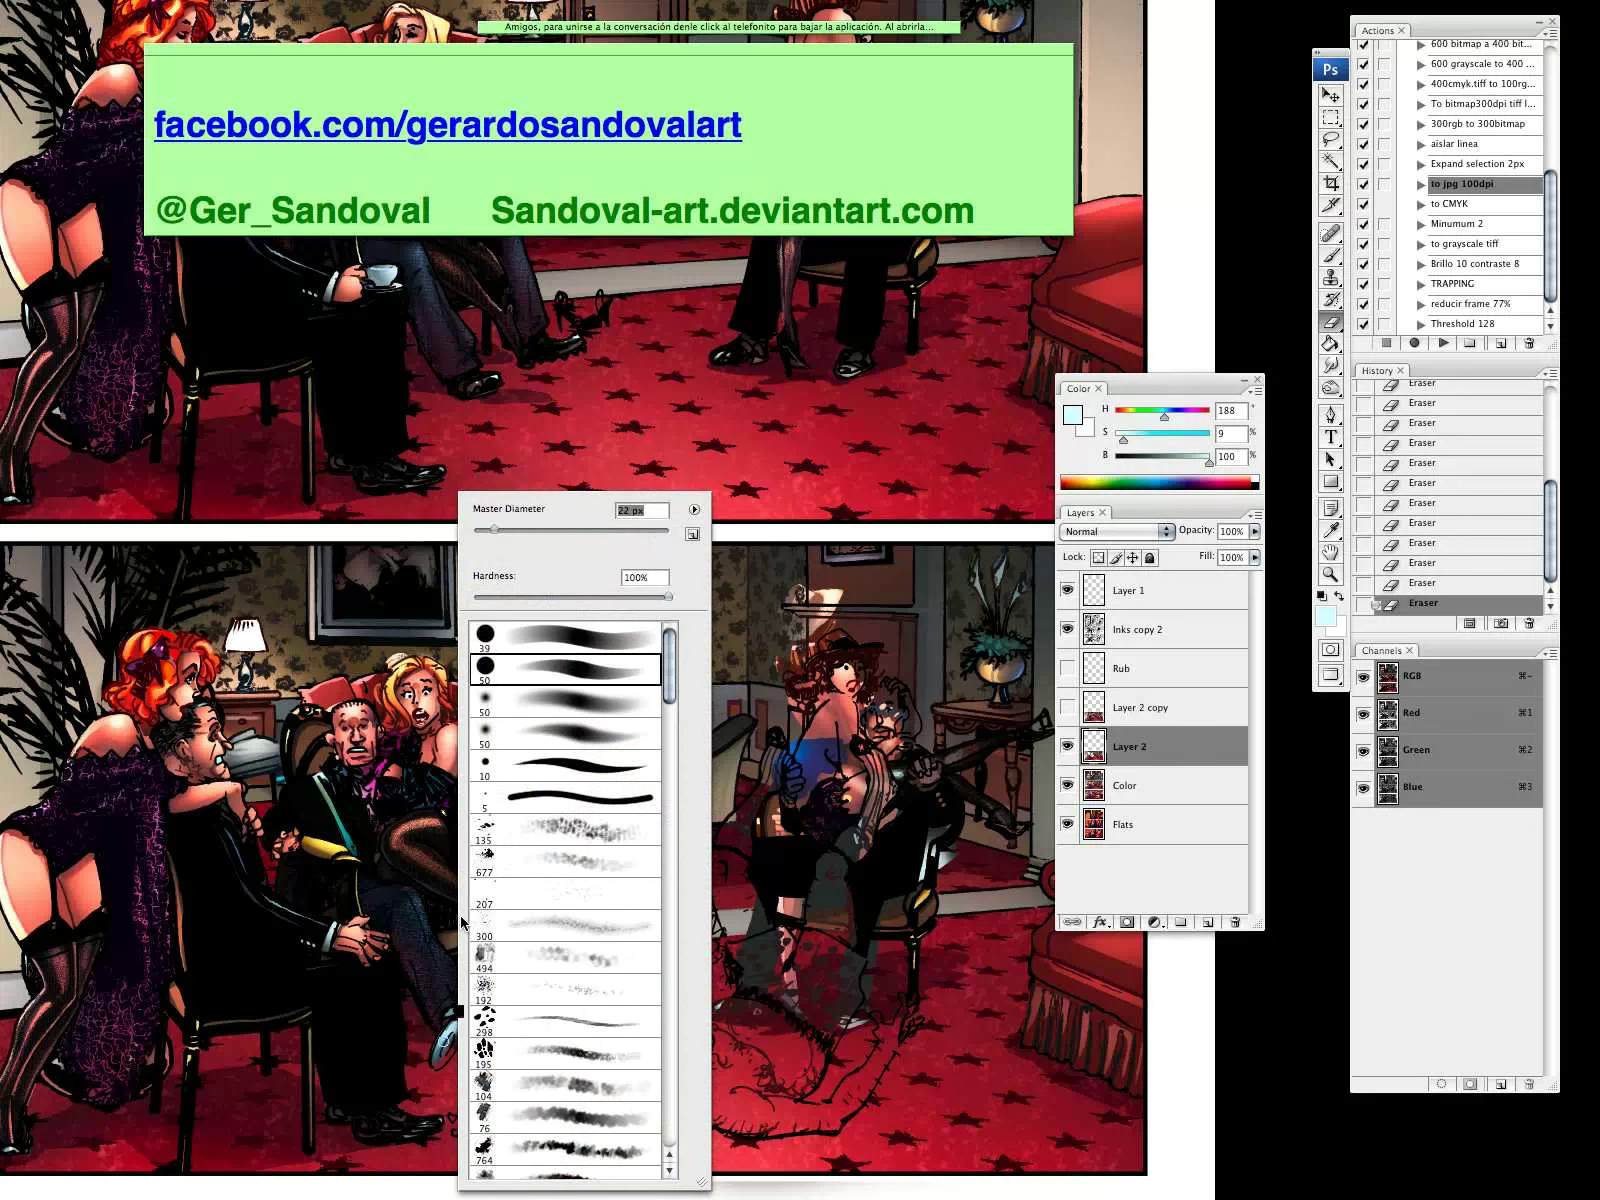
pyautogui.press('Return')
pyautogui.moveTo(452, 1043); pyautogui.dragTo(454, 1029)
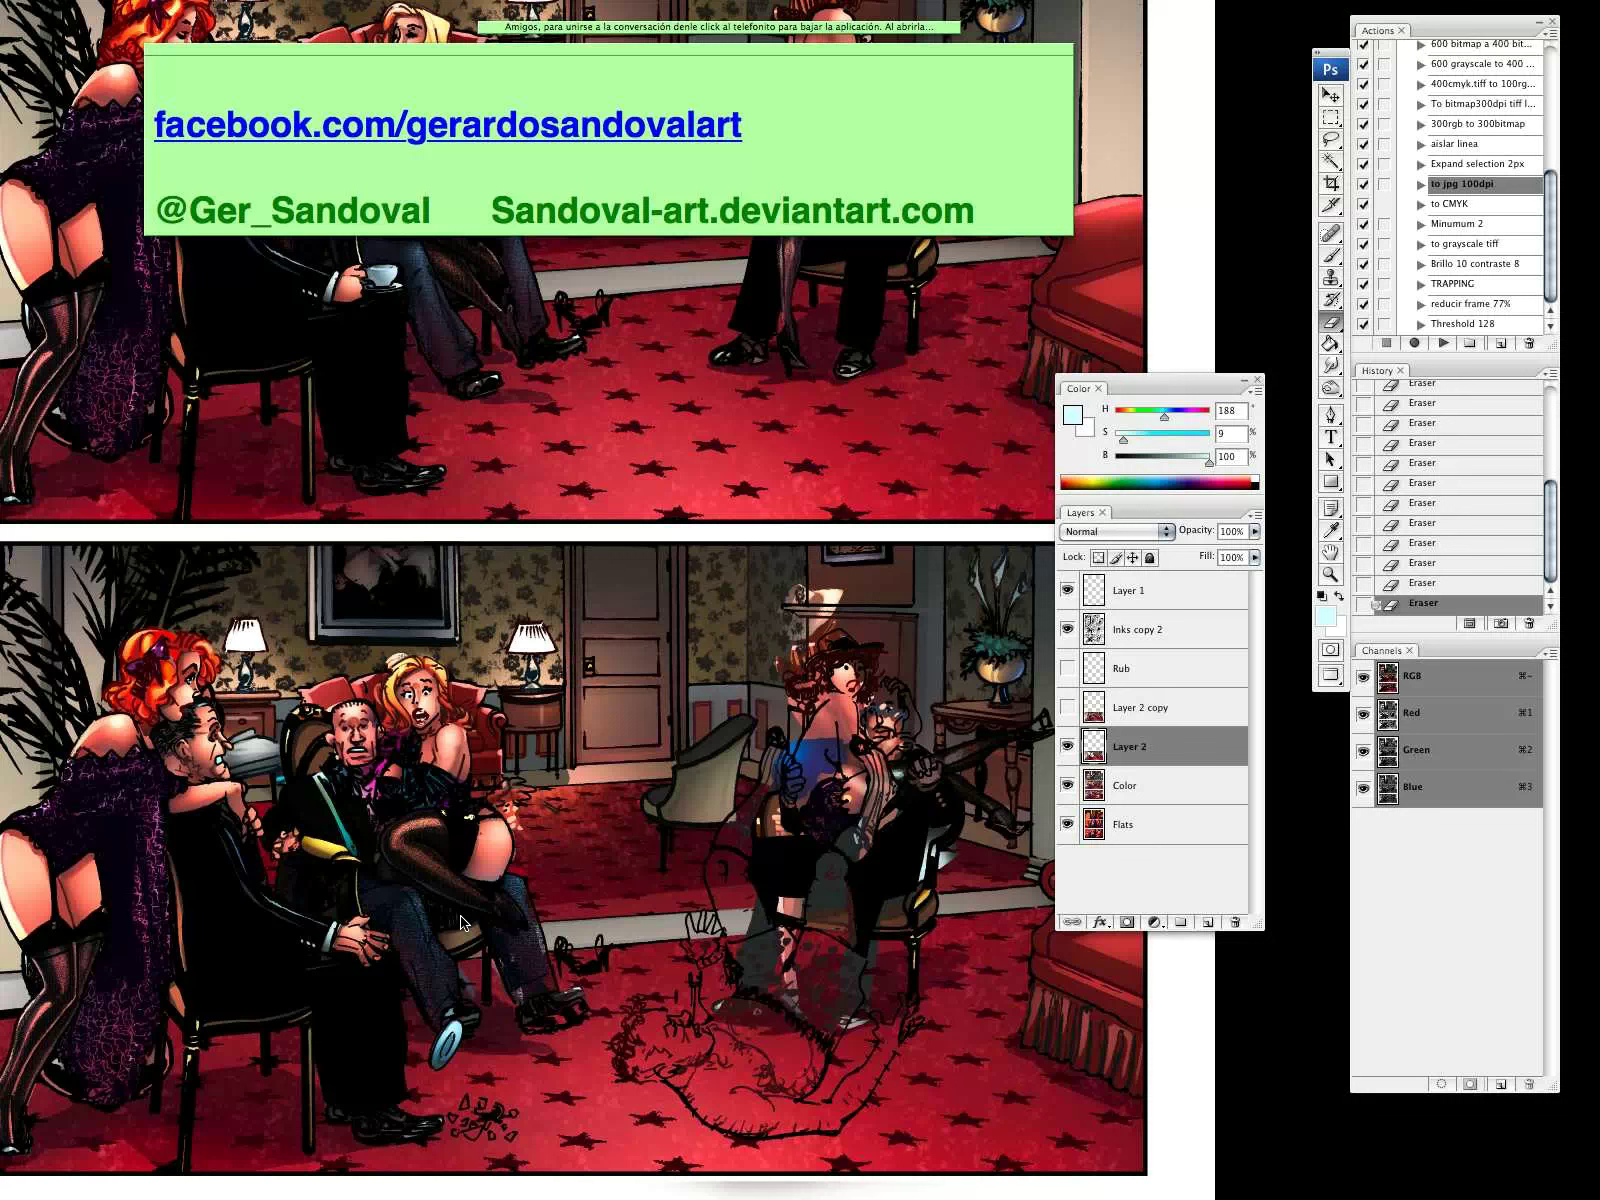
pyautogui.click(1066, 750)
pyautogui.click(1066, 750)
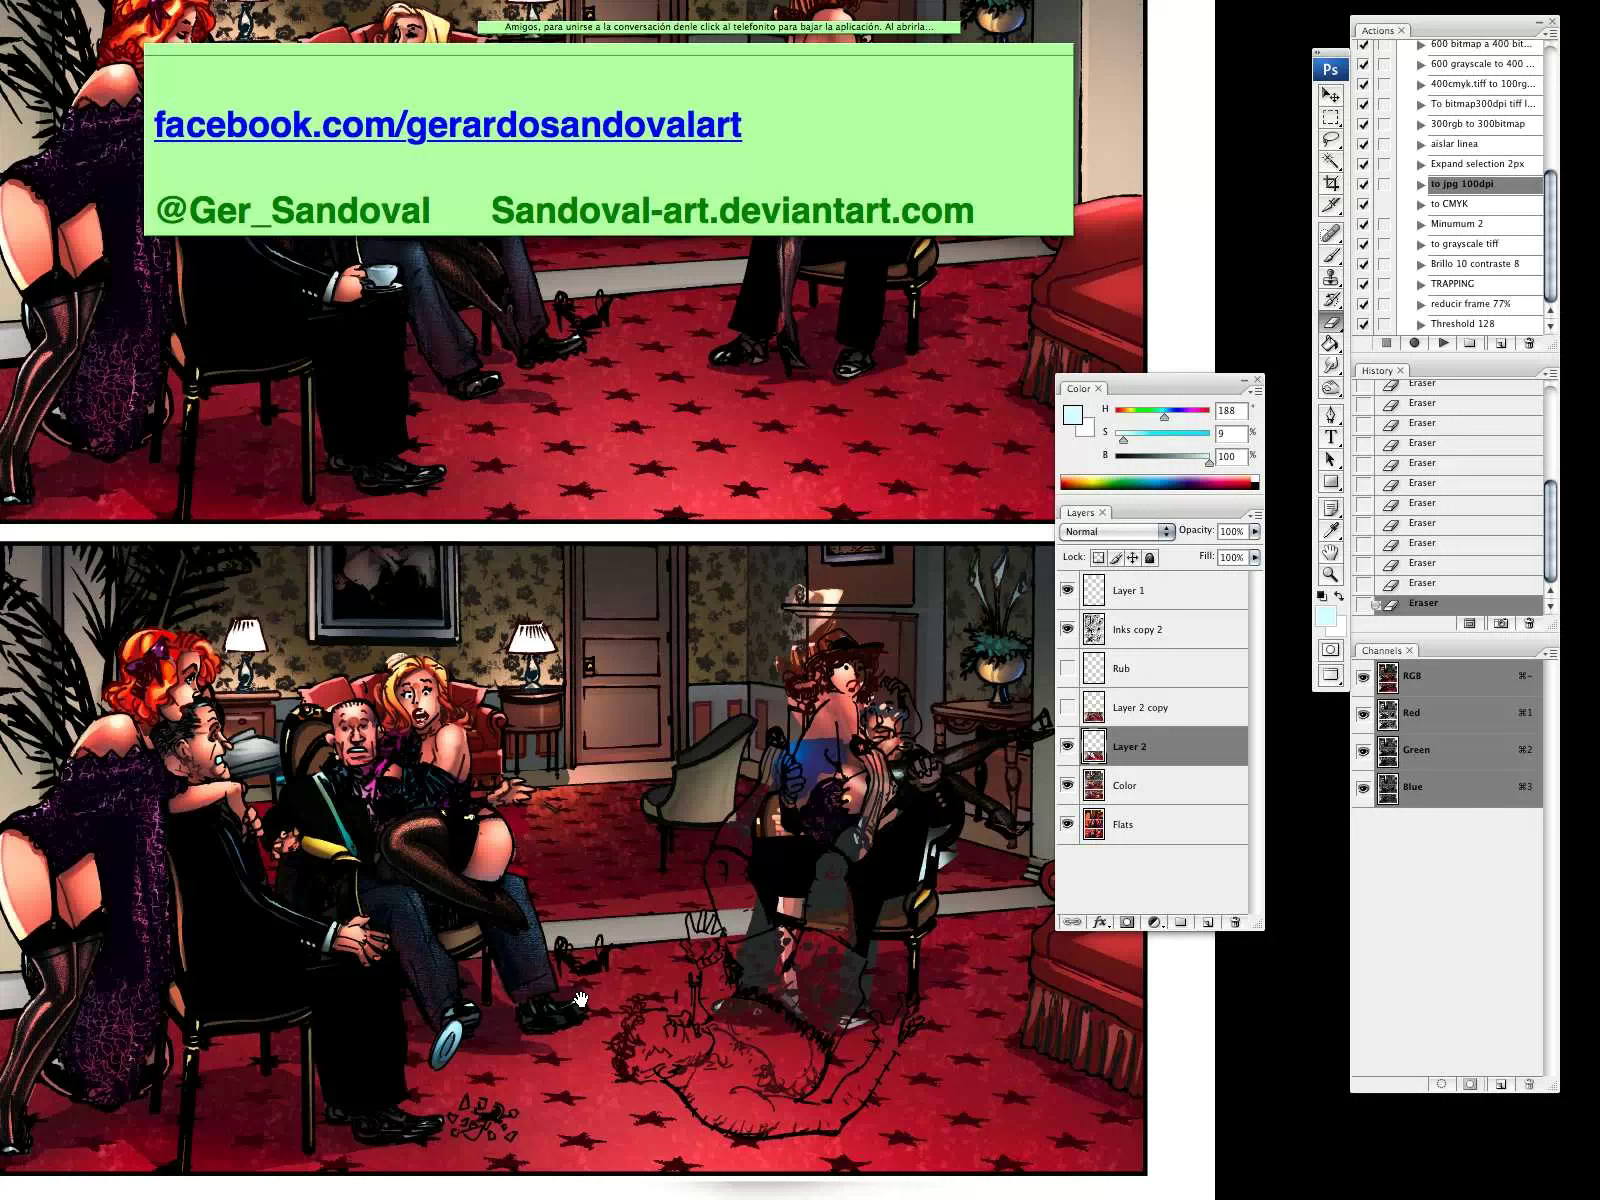
# Erase the pasted carpet colors on Layer 2 over the fallen man's head and raised arm
pyautogui.press('space')
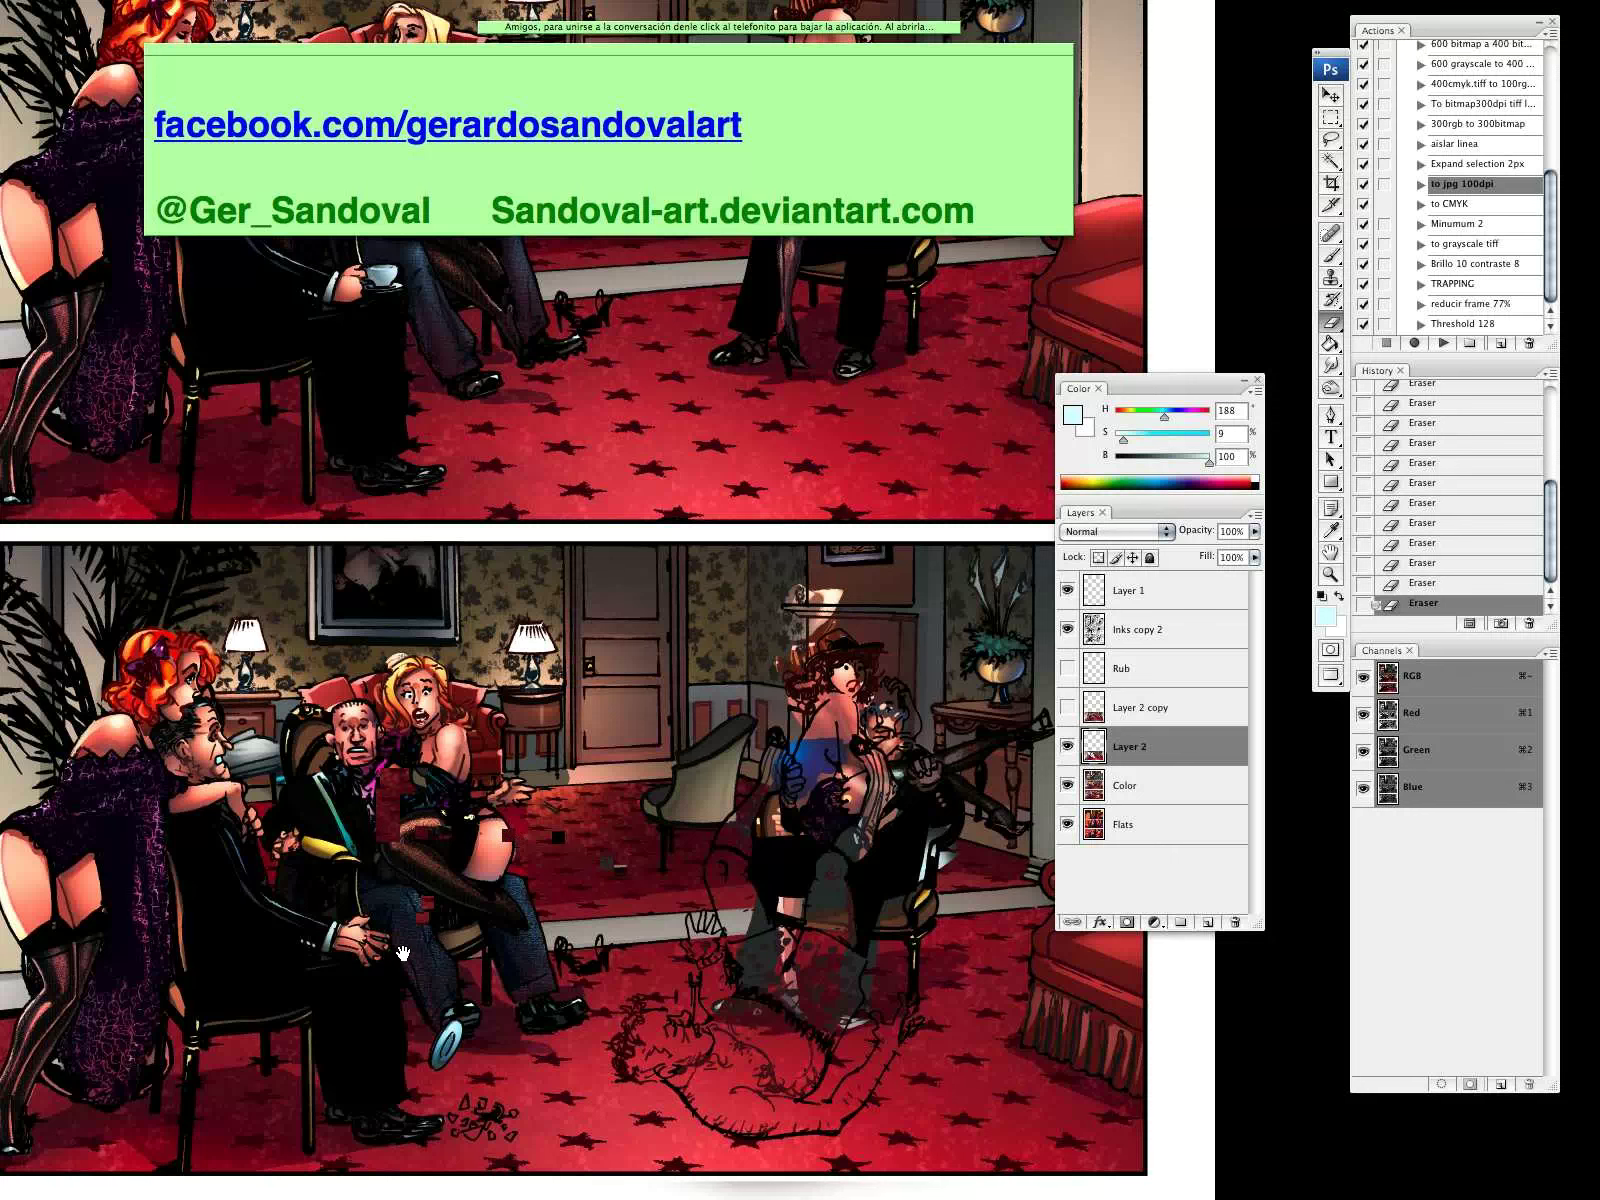
pyautogui.moveTo(403, 953); pyautogui.dragTo(255, 932)
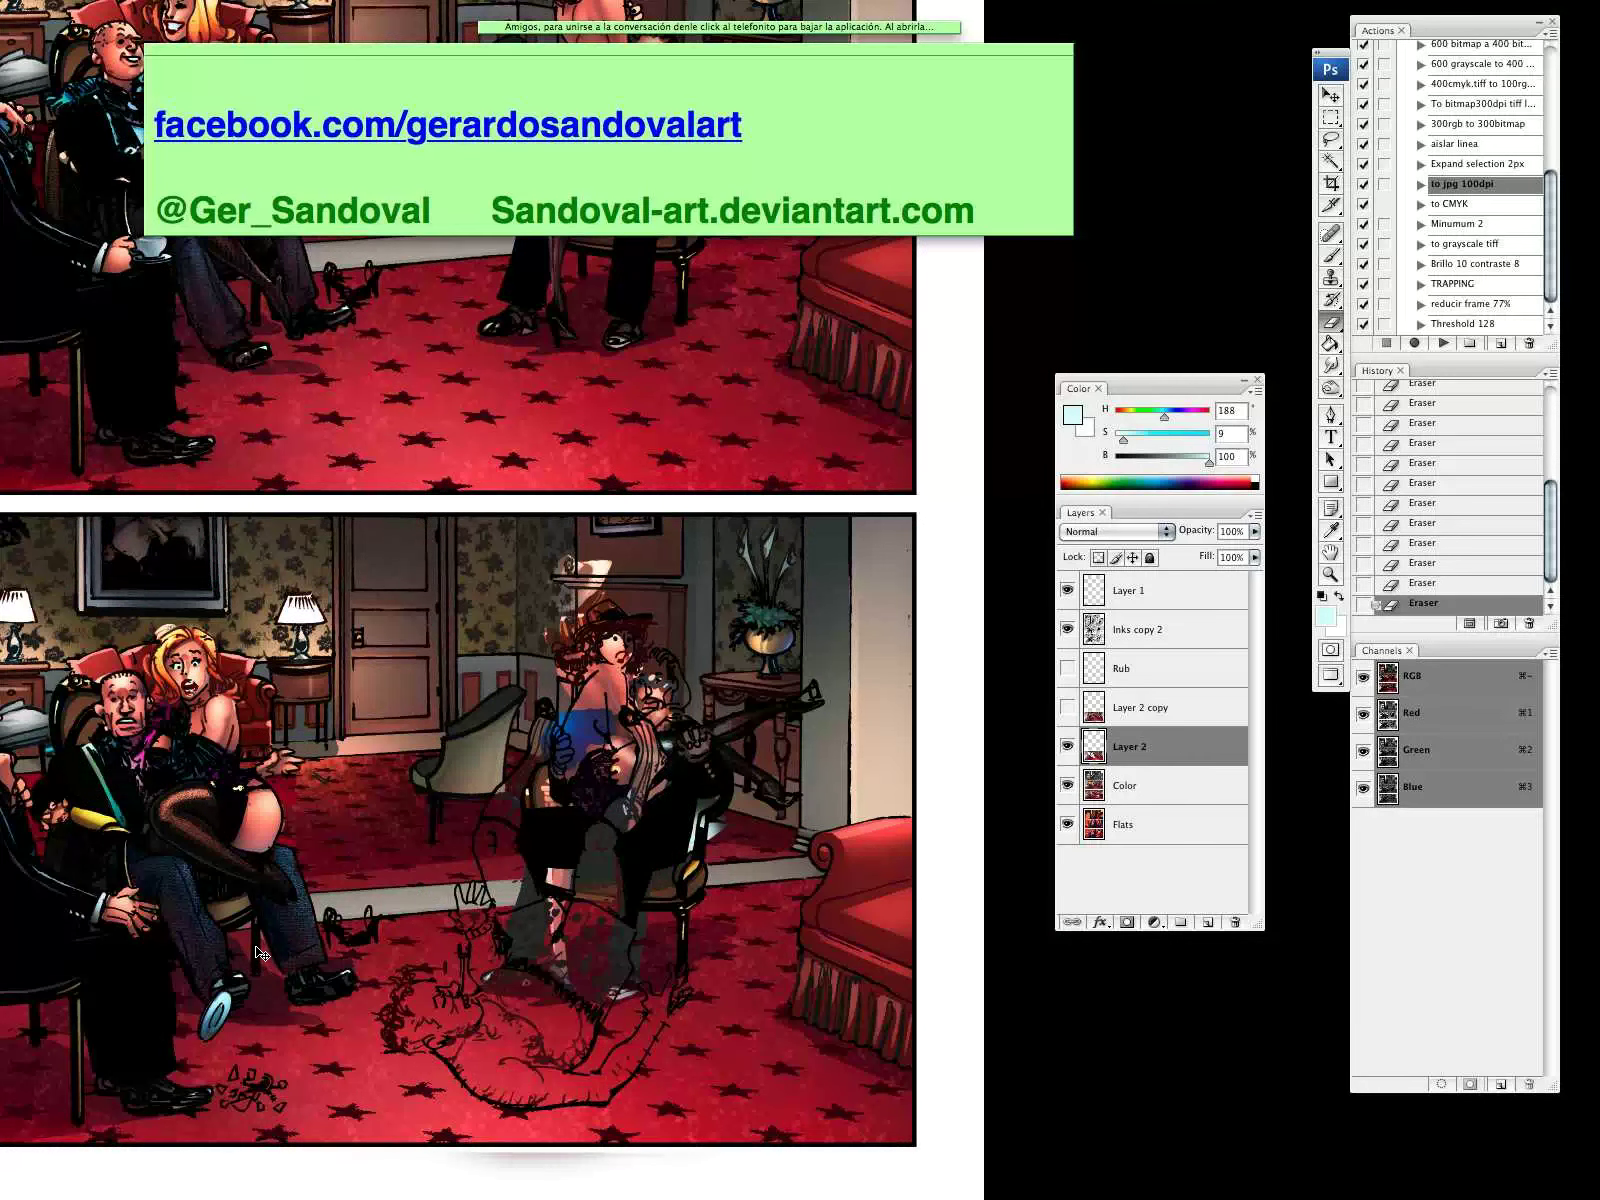
pyautogui.moveTo(486, 1015)
pyautogui.mouseDown()
pyautogui.moveTo(232, 996)
pyautogui.moveTo(279, 926)
pyautogui.moveTo(258, 952)
pyautogui.moveTo(273, 971)
pyautogui.moveTo(330, 945)
pyautogui.moveTo(302, 915)
pyautogui.mouseUp()
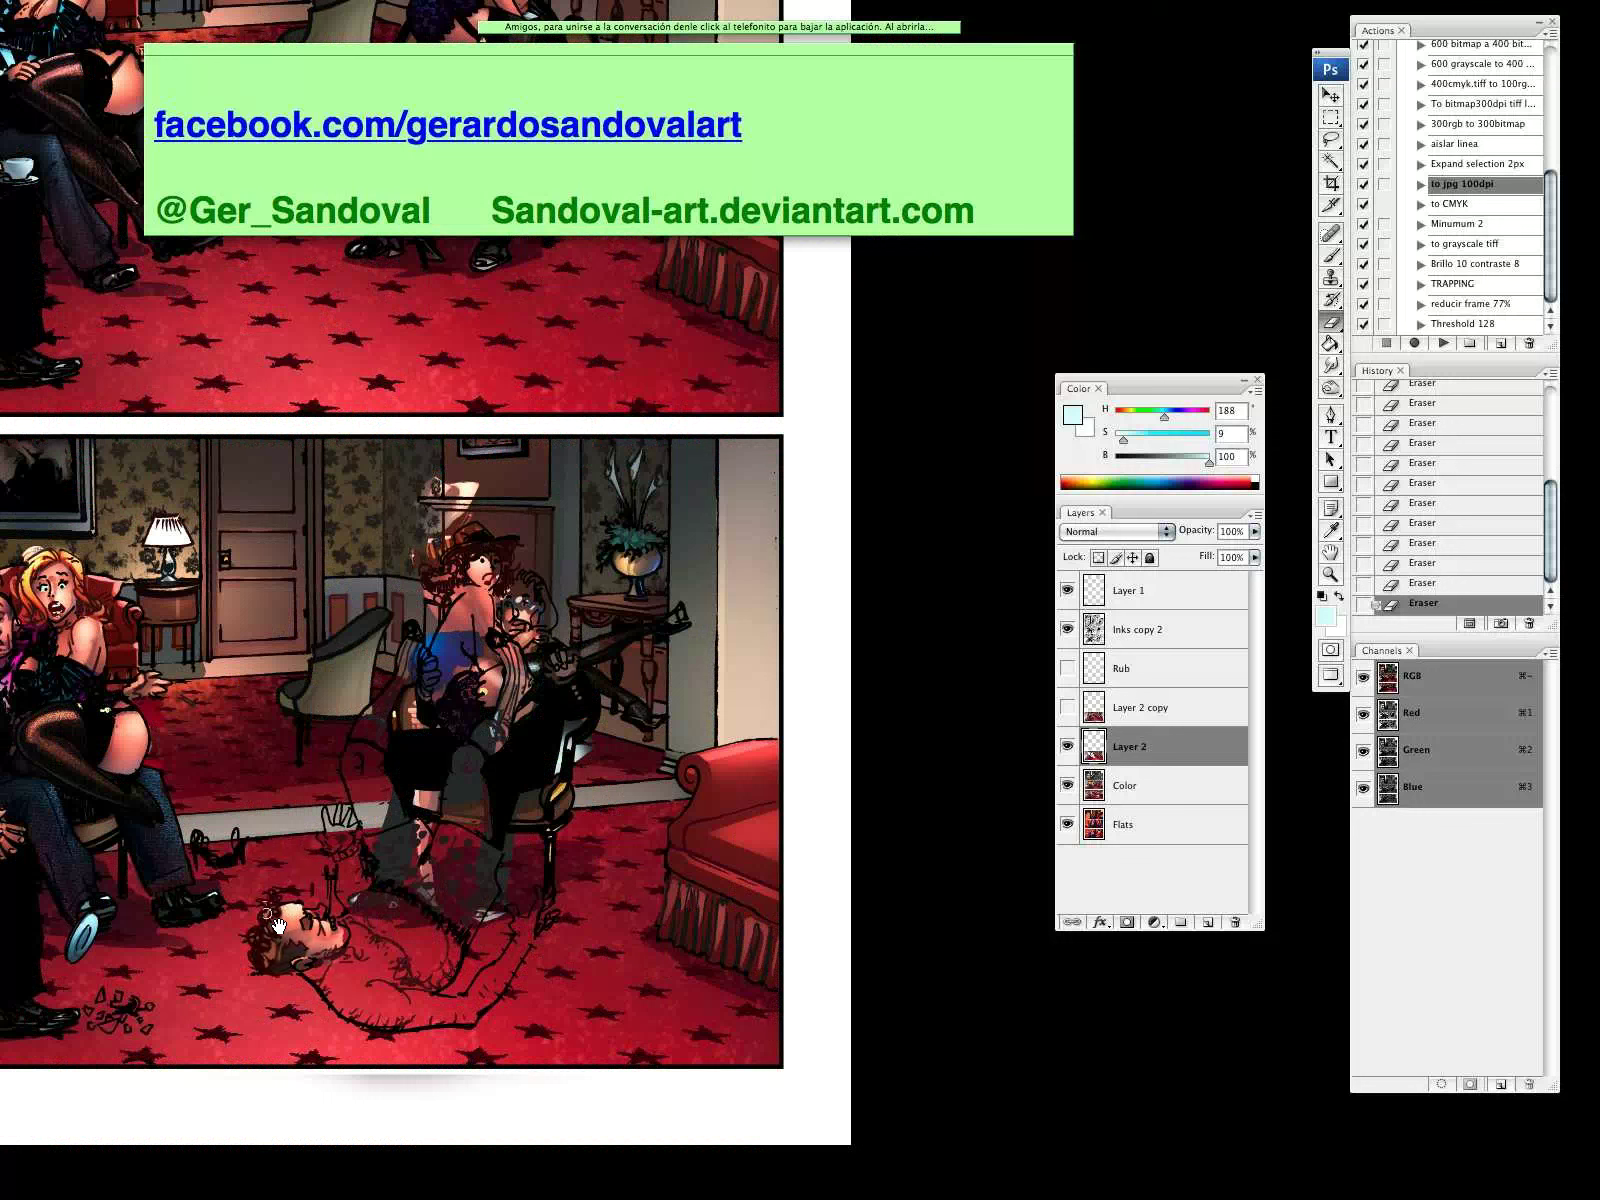
pyautogui.click(267, 913)
pyautogui.moveTo(301, 919)
pyautogui.mouseDown()
pyautogui.moveTo(357, 906)
pyautogui.moveTo(375, 922)
pyautogui.moveTo(383, 875)
pyautogui.moveTo(336, 824)
pyautogui.moveTo(321, 836)
pyautogui.moveTo(353, 890)
pyautogui.moveTo(358, 866)
pyautogui.mouseUp()
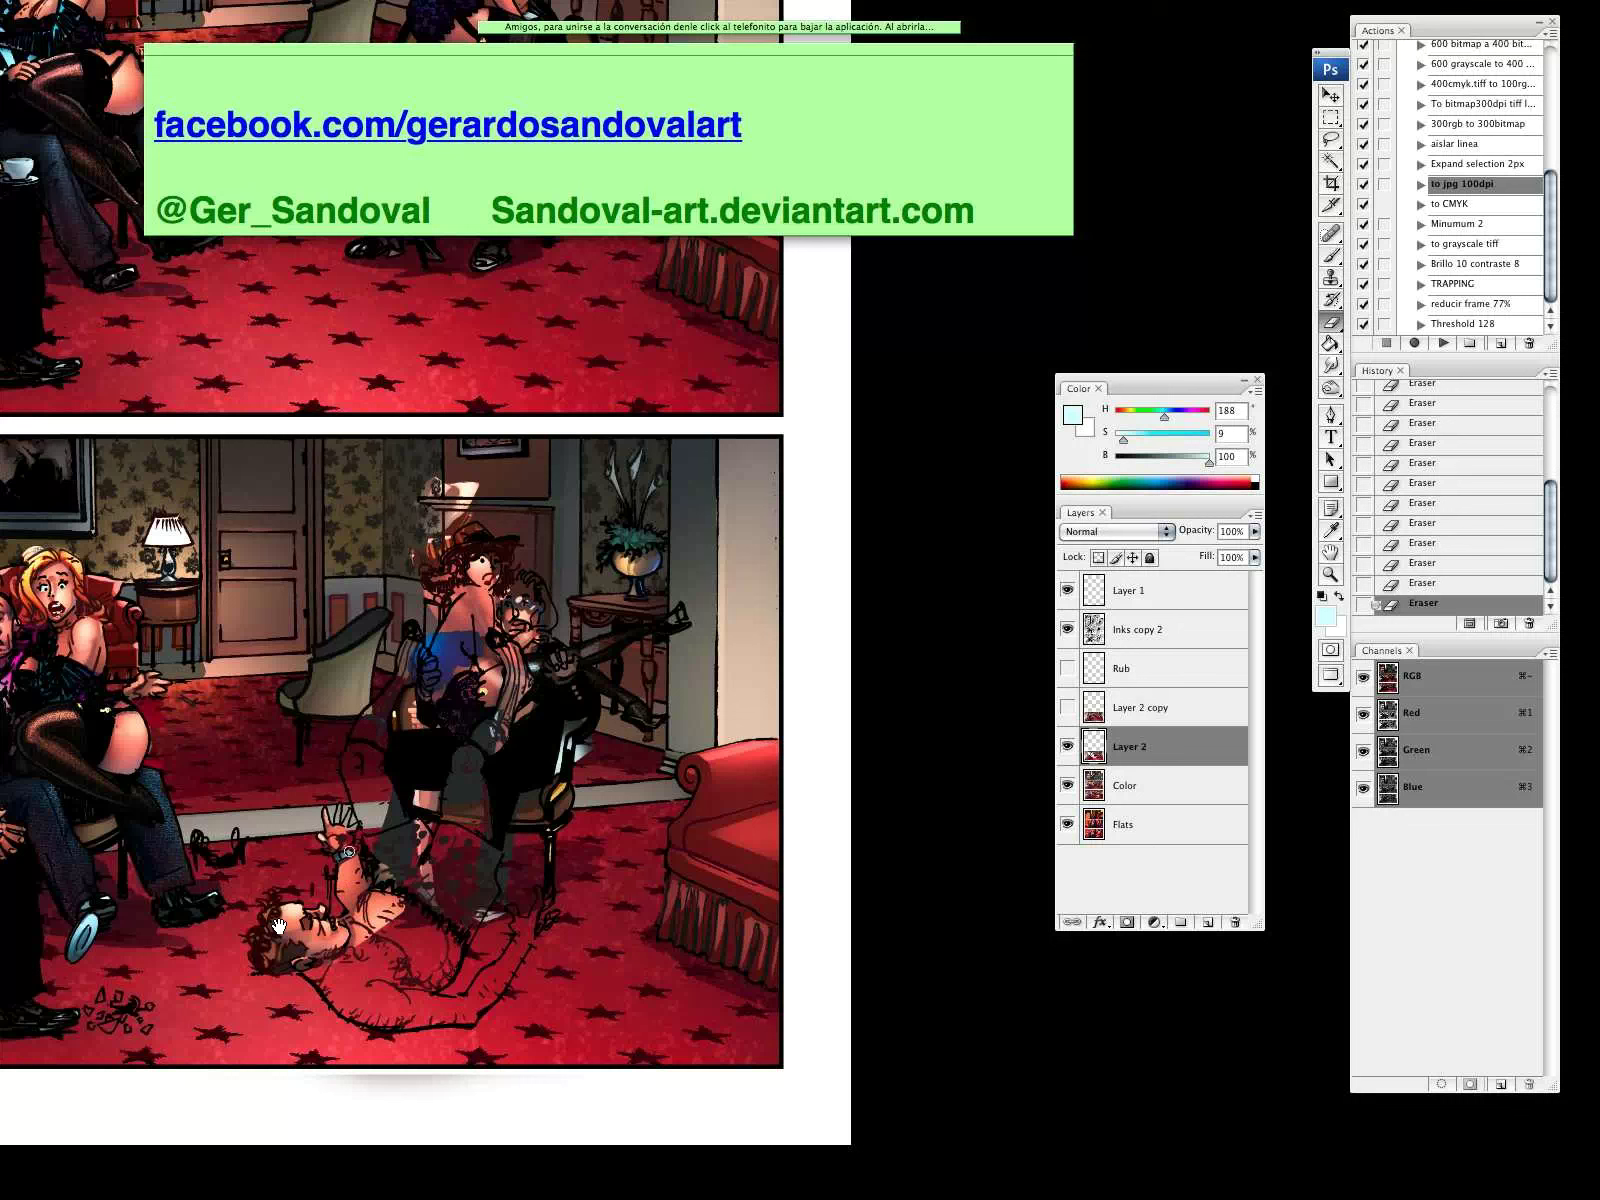
# Reduce the Eraser to 13 px and clean up the fallen man's raised hand and the edge of his shoulder
pyautogui.rightClick(370, 496)
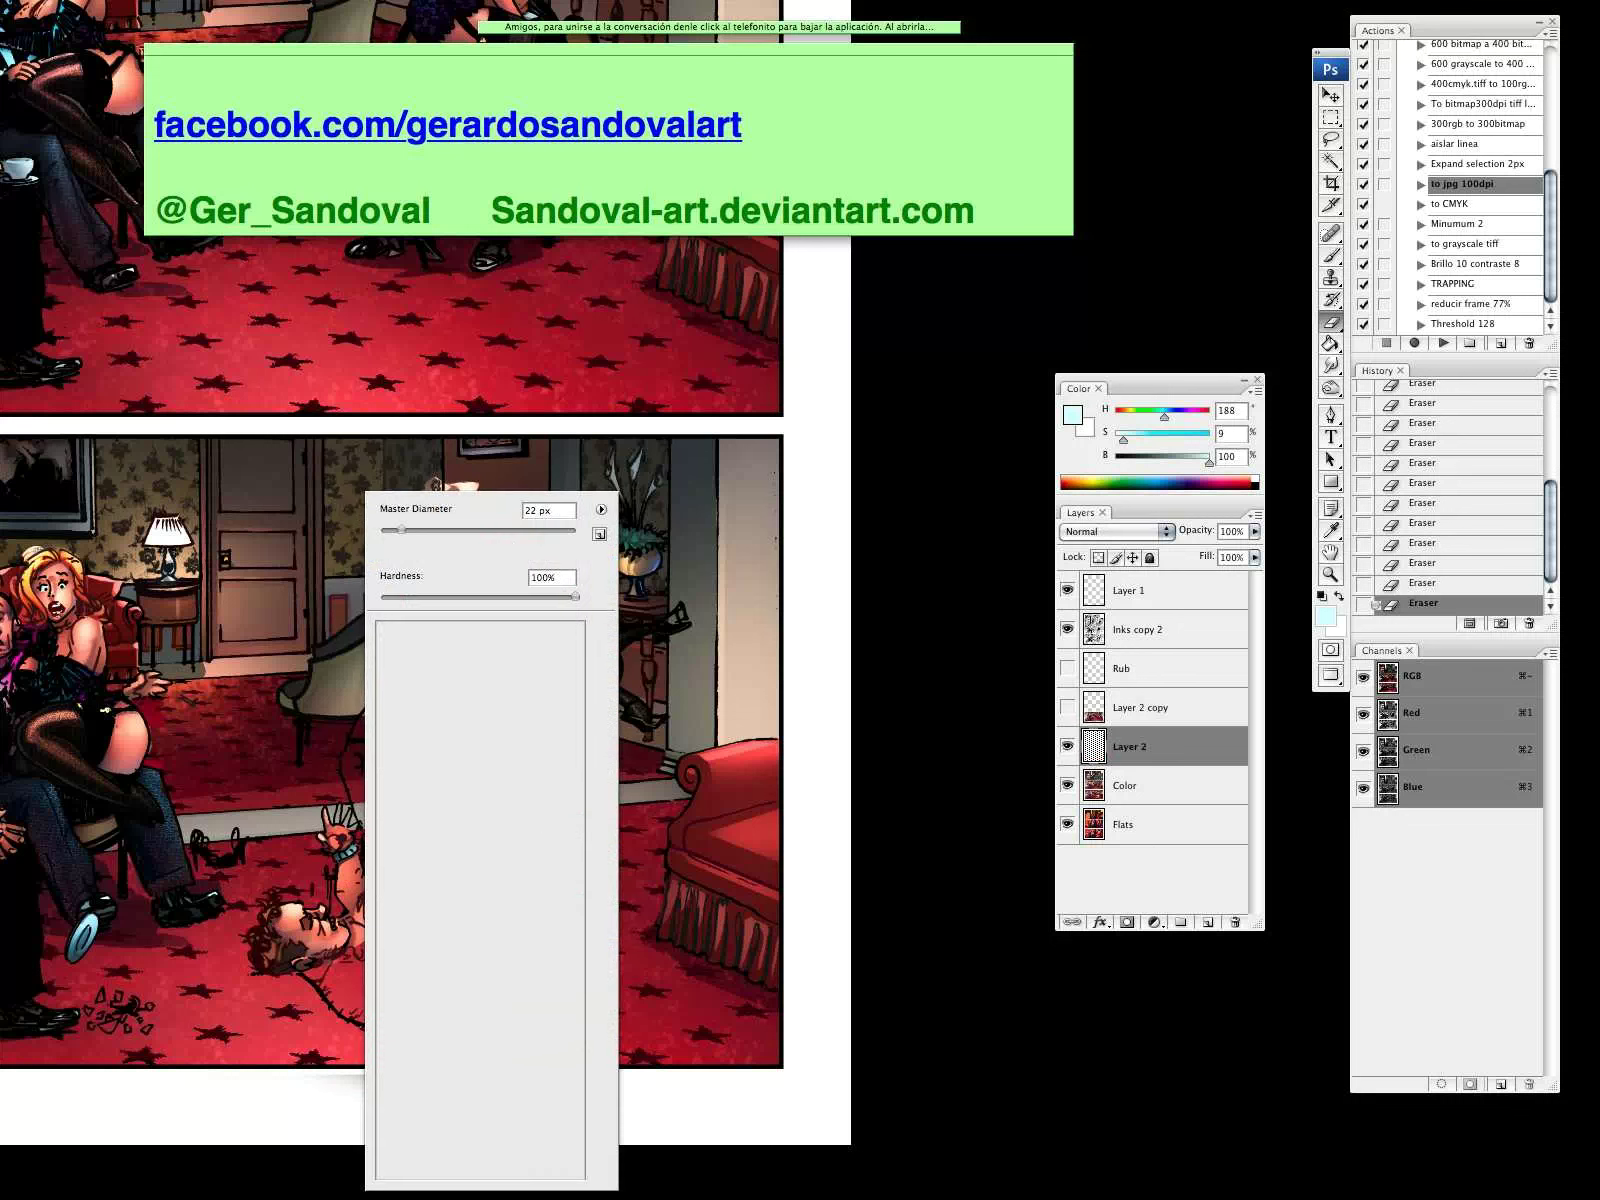
pyautogui.click(392, 532)
pyautogui.click(342, 811)
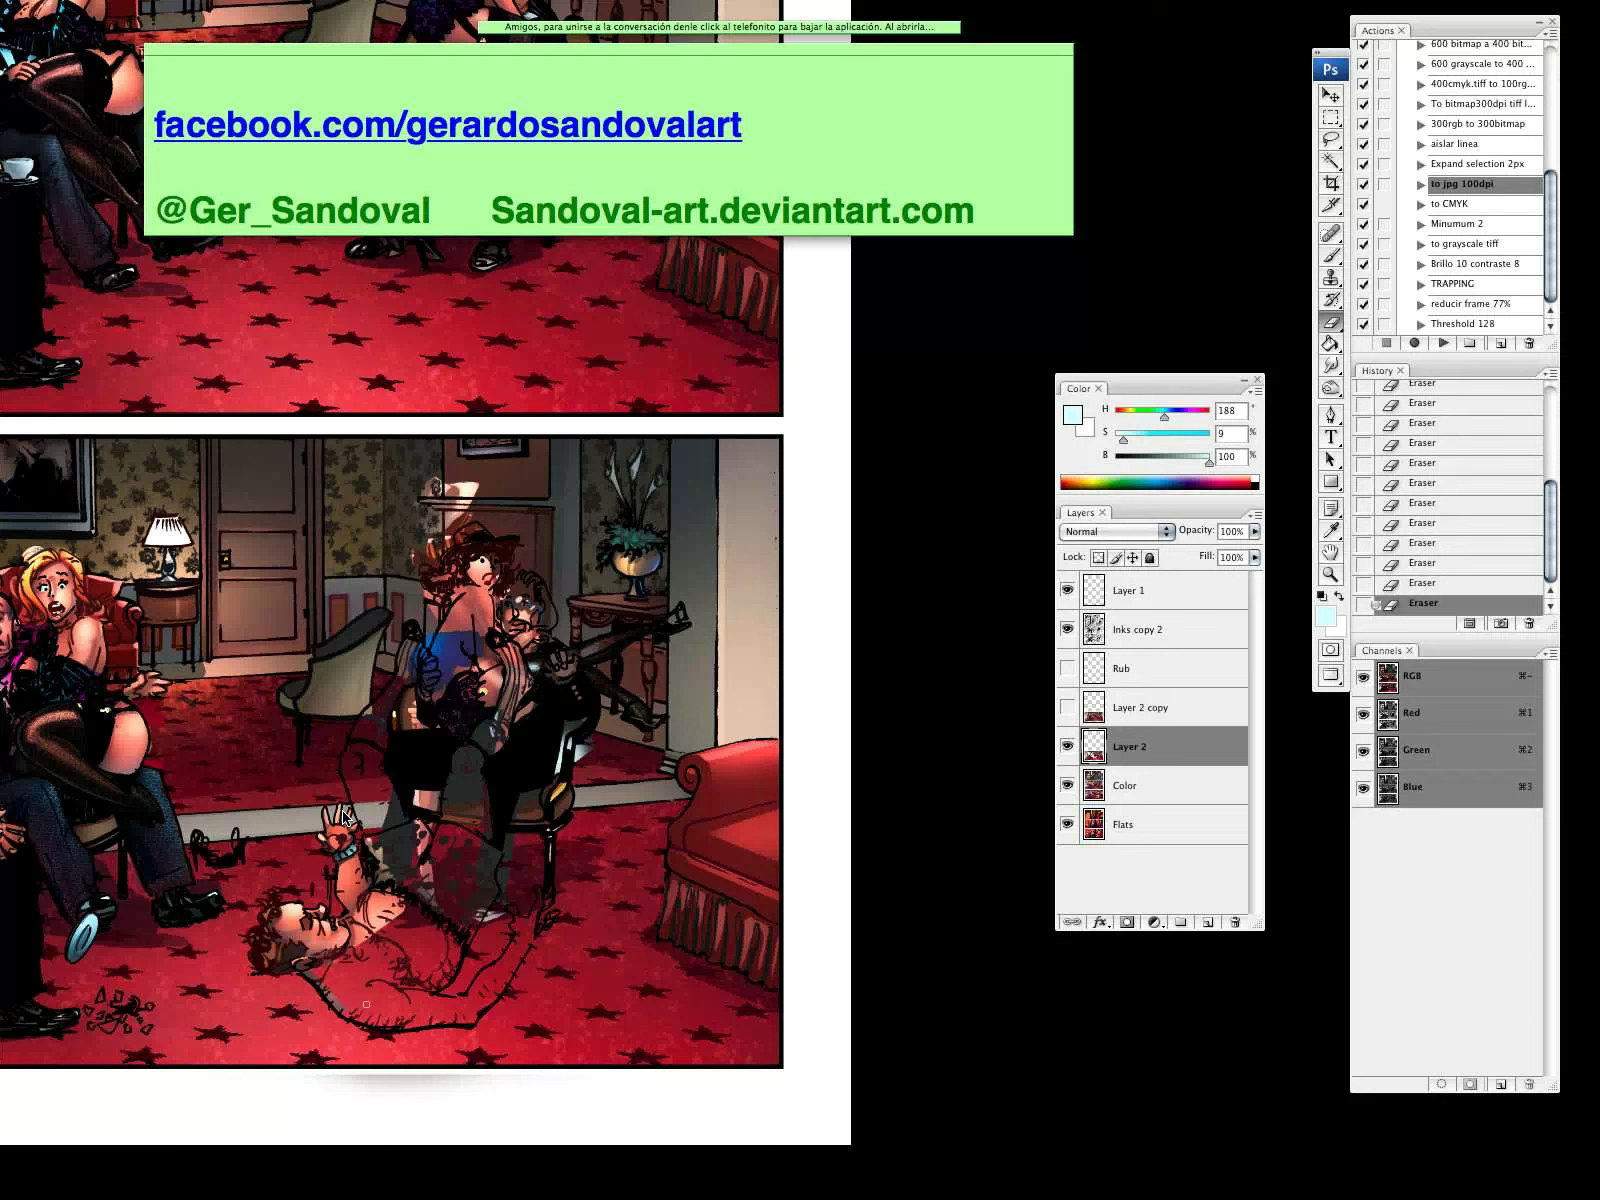
pyautogui.moveTo(350, 998); pyautogui.dragTo(382, 937)
# Enlarge the hard Eraser brush to 53 px and erase over the fallen man's torso, spotted shorts and nearer raised leg
pyautogui.rightClick(380, 500)
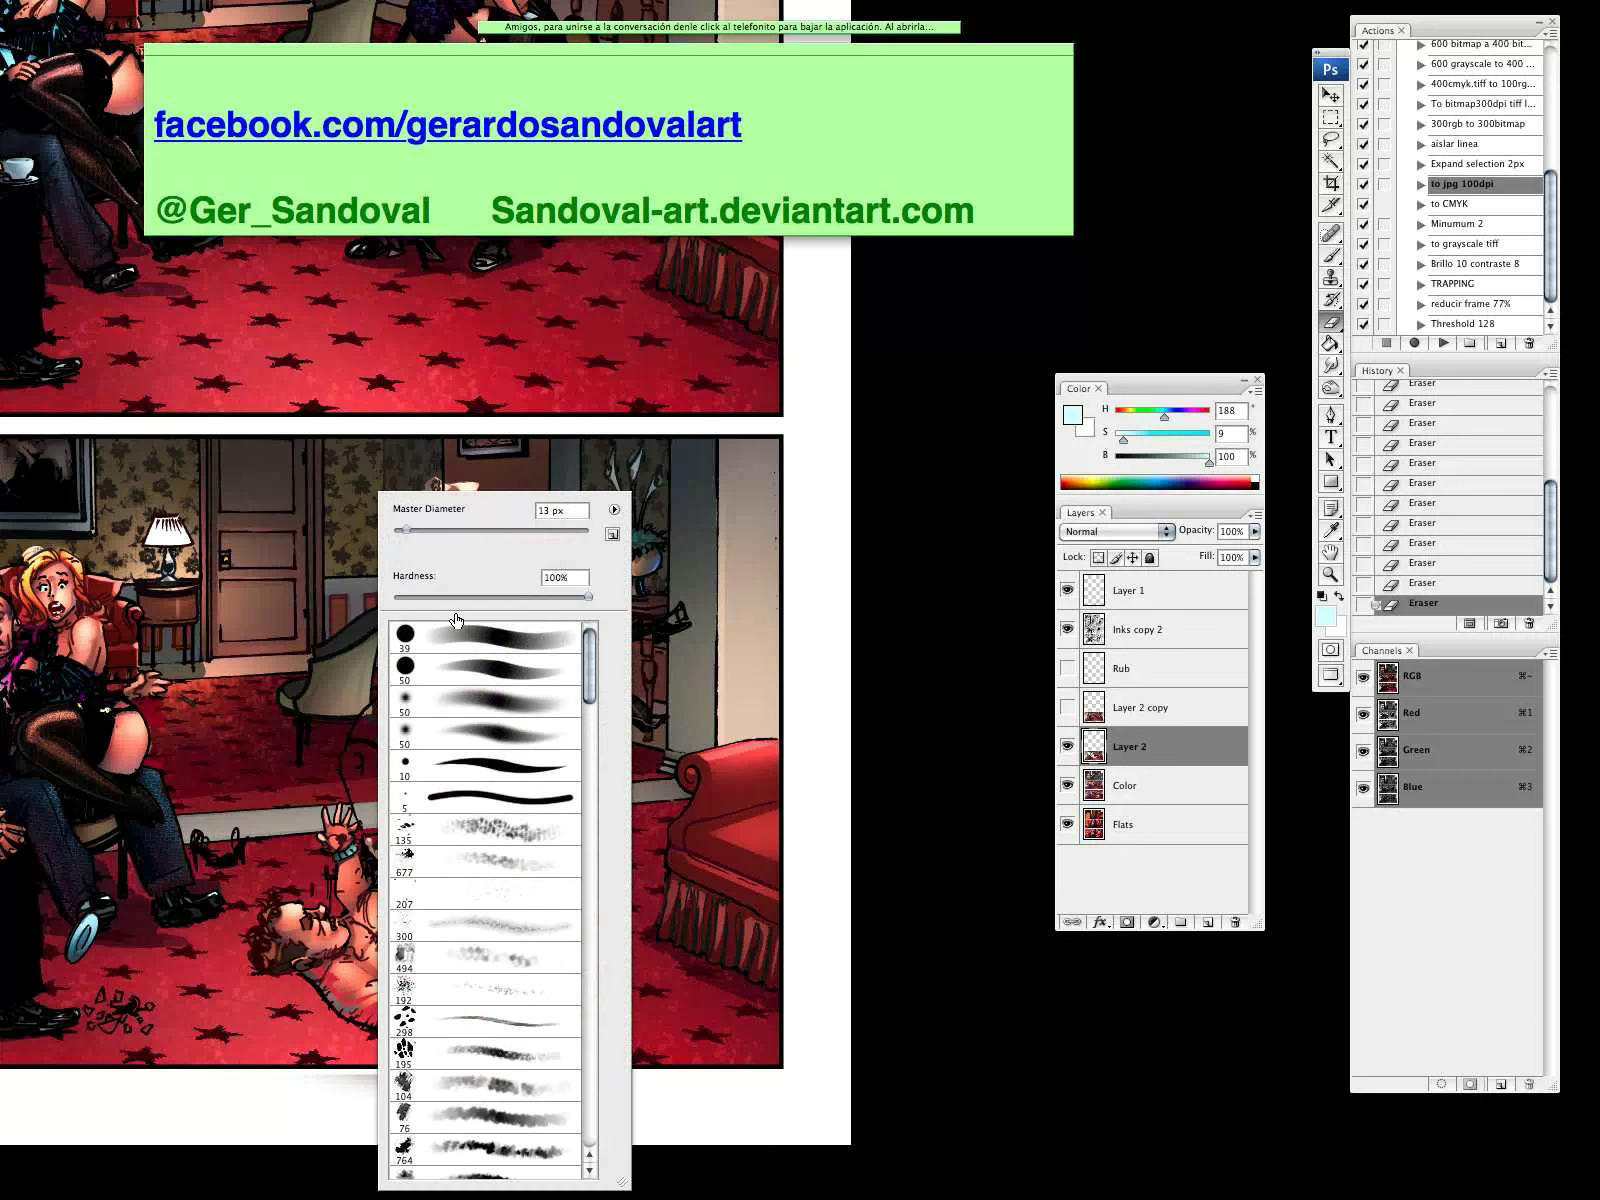
pyautogui.click(530, 758)
pyautogui.click(454, 531)
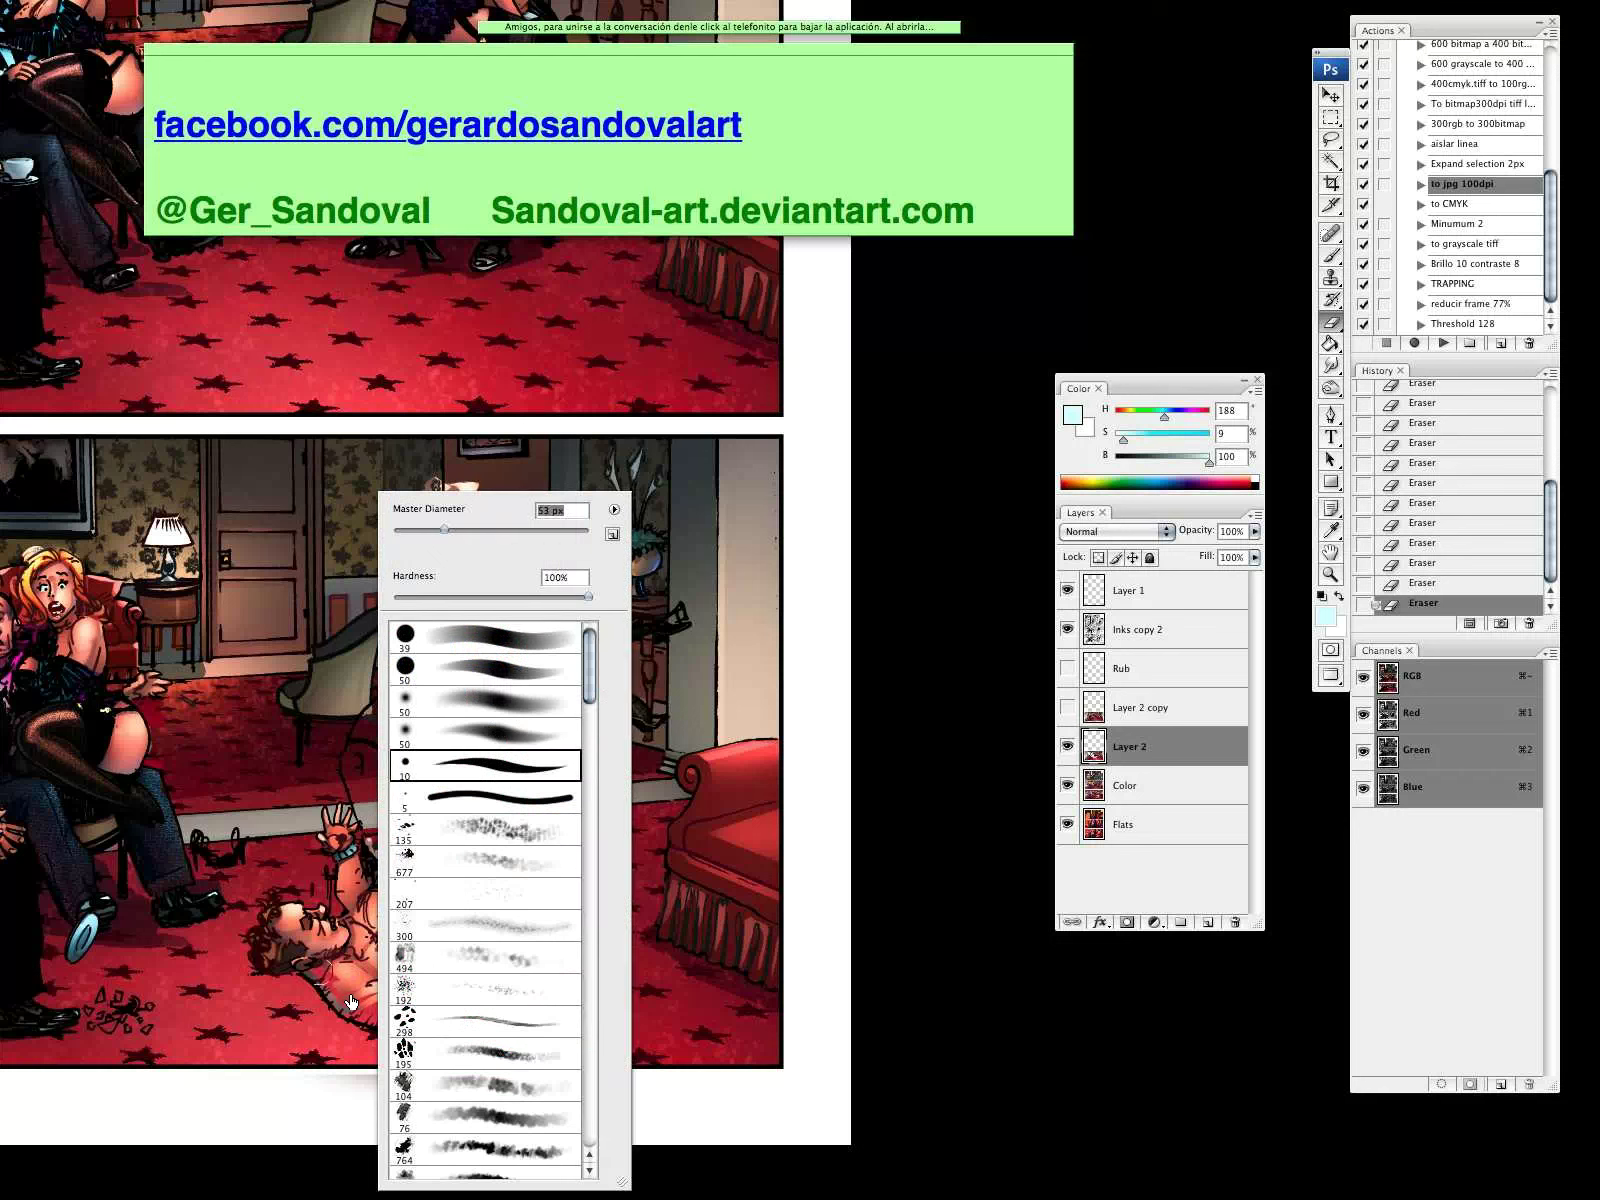
pyautogui.press('Return')
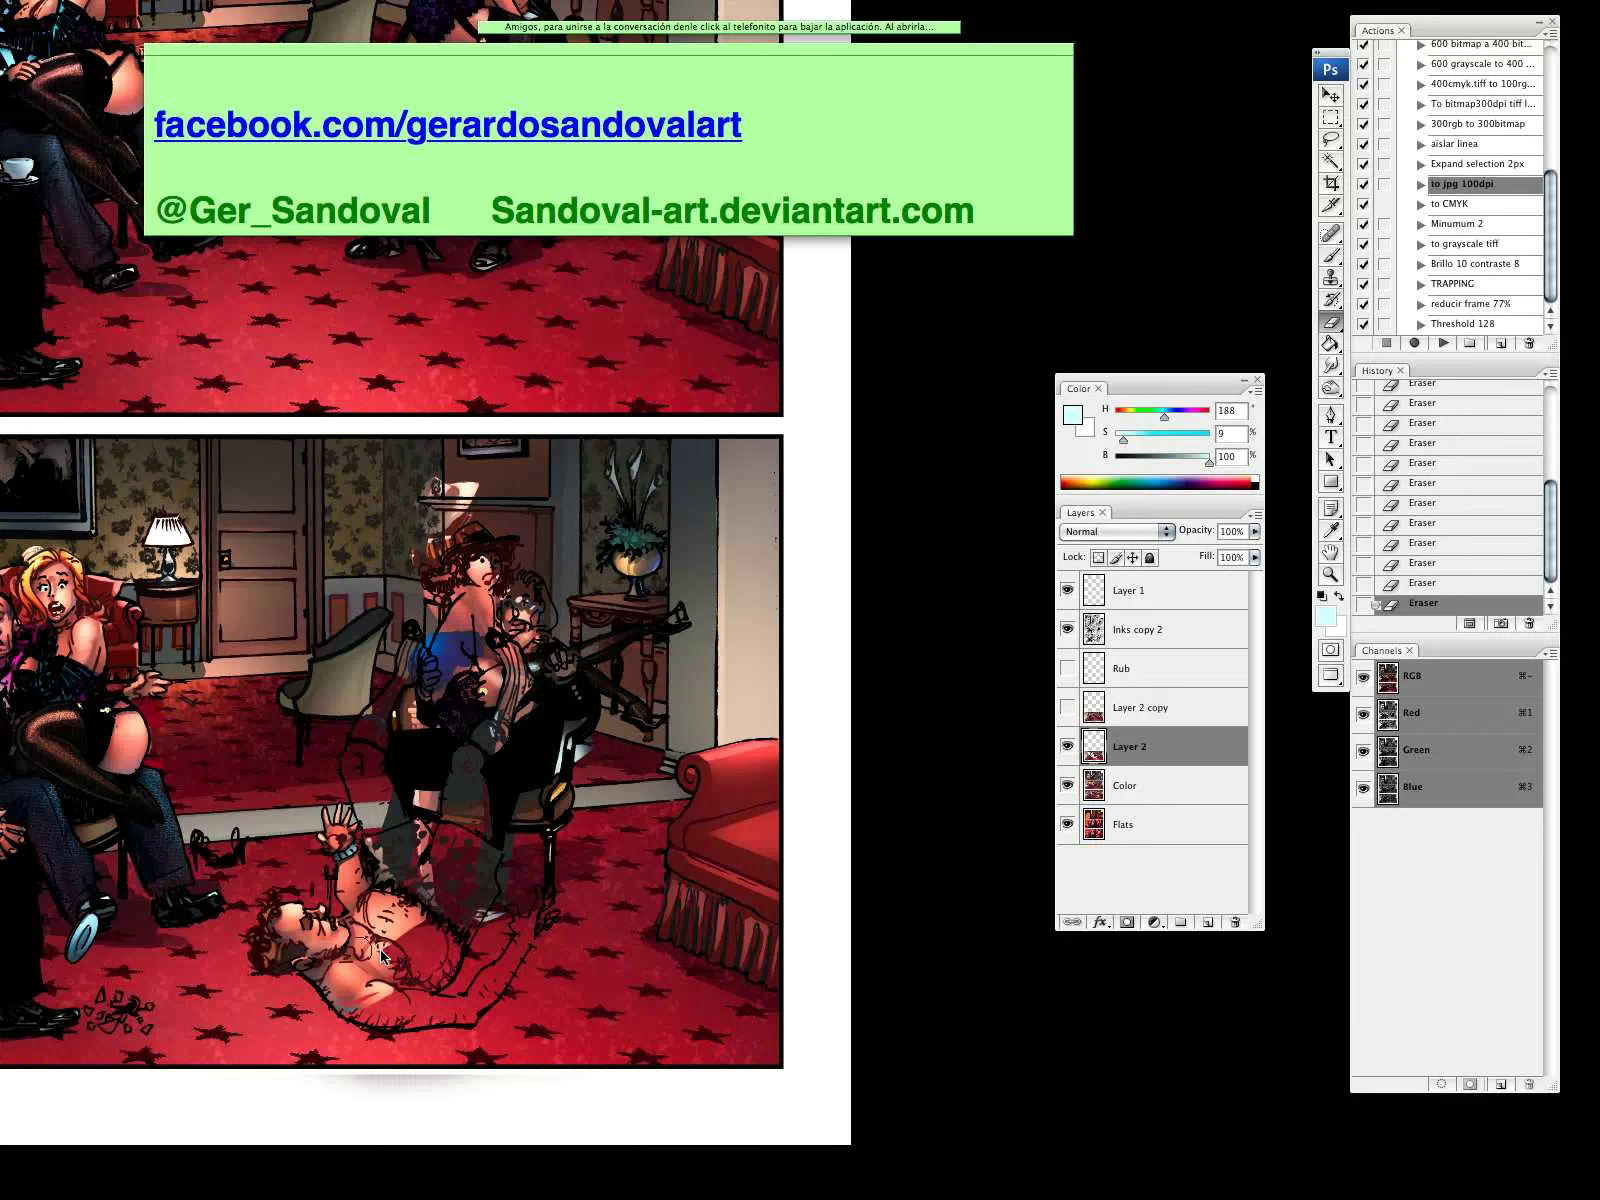
pyautogui.moveTo(340, 992)
pyautogui.mouseDown()
pyautogui.moveTo(362, 1014)
pyautogui.moveTo(429, 1006)
pyautogui.moveTo(404, 987)
pyautogui.moveTo(437, 982)
pyautogui.moveTo(404, 981)
pyautogui.moveTo(440, 948)
pyautogui.moveTo(420, 936)
pyautogui.moveTo(458, 775)
pyautogui.moveTo(591, 660)
pyautogui.moveTo(492, 722)
pyautogui.moveTo(482, 832)
pyautogui.moveTo(458, 790)
pyautogui.moveTo(450, 862)
pyautogui.moveTo(471, 869)
pyautogui.moveTo(494, 834)
pyautogui.moveTo(490, 870)
pyautogui.moveTo(447, 932)
pyautogui.moveTo(438, 886)
pyautogui.mouseUp()
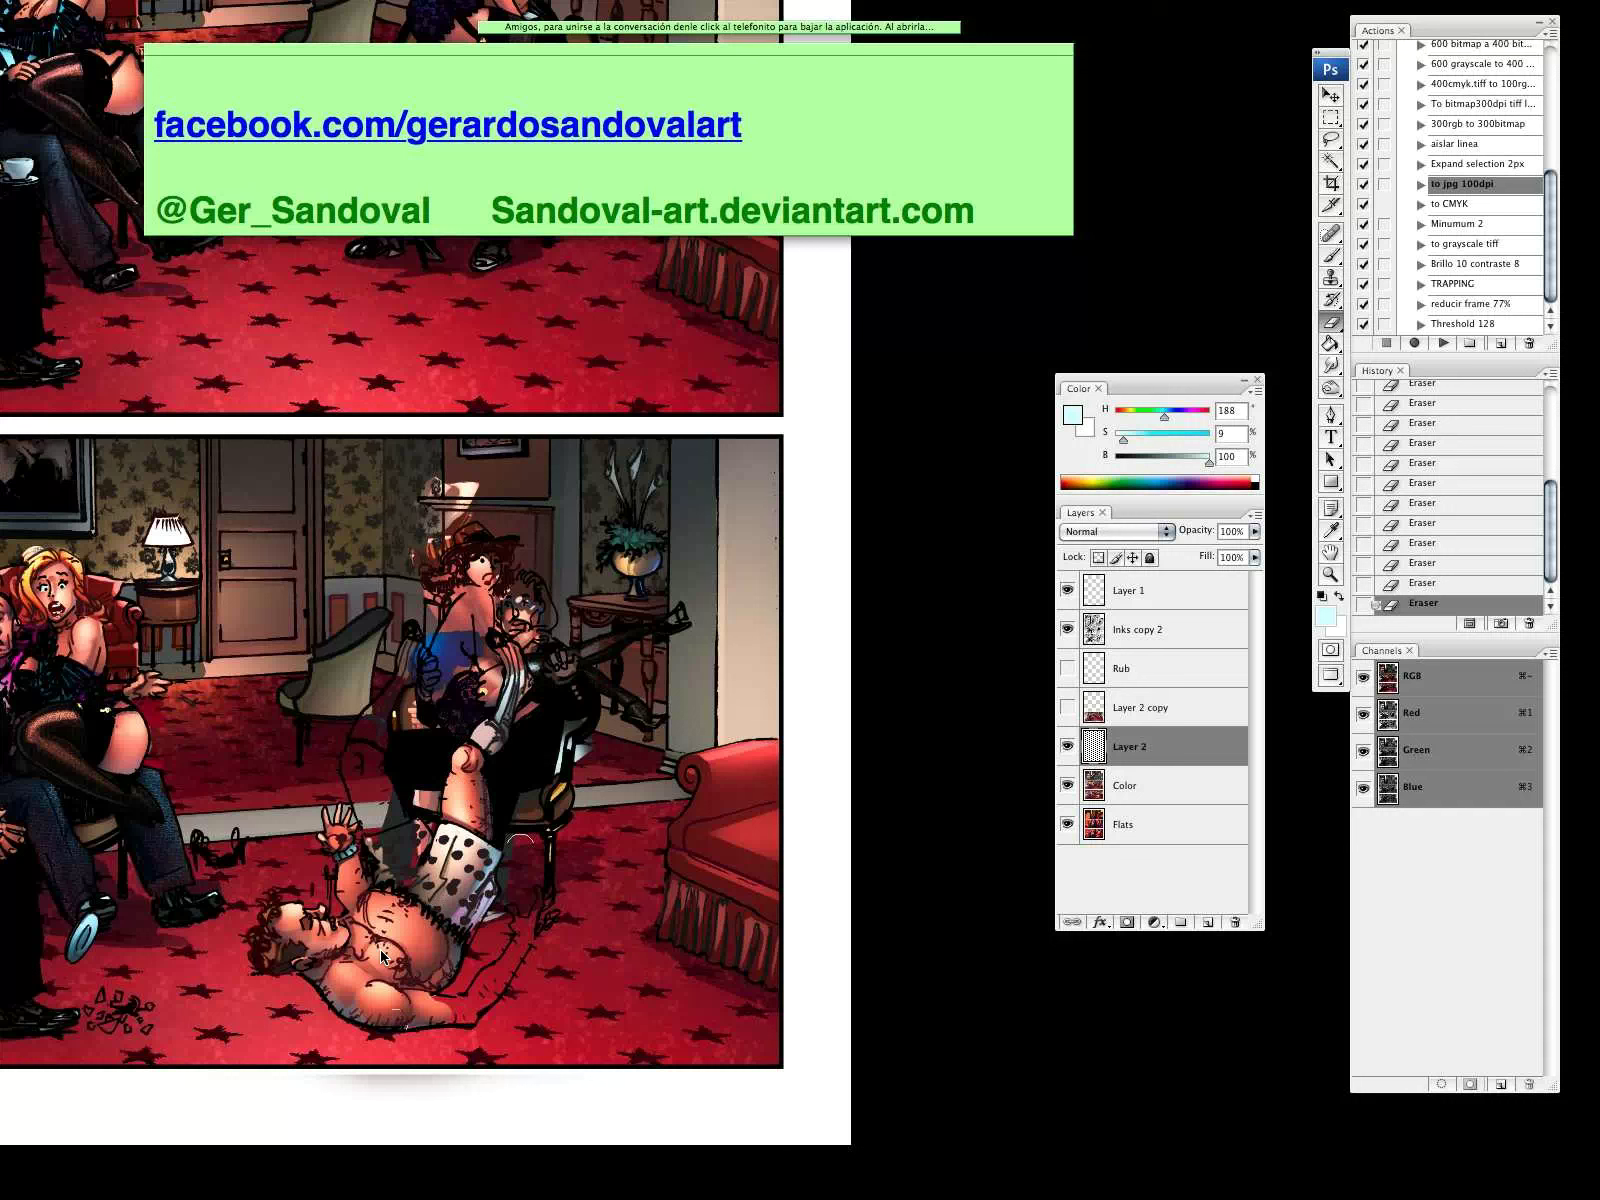
# Erase the pasted colors over the fallen man's outstretched arm and hand and the chair behind him
pyautogui.moveTo(438, 1015)
pyautogui.mouseDown()
pyautogui.moveTo(422, 1015)
pyautogui.moveTo(498, 970)
pyautogui.moveTo(474, 1005)
pyautogui.moveTo(494, 984)
pyautogui.mouseUp()
pyautogui.moveTo(493, 972)
pyautogui.mouseDown()
pyautogui.moveTo(551, 895)
pyautogui.moveTo(553, 847)
pyautogui.mouseUp()
pyautogui.click(544, 904)
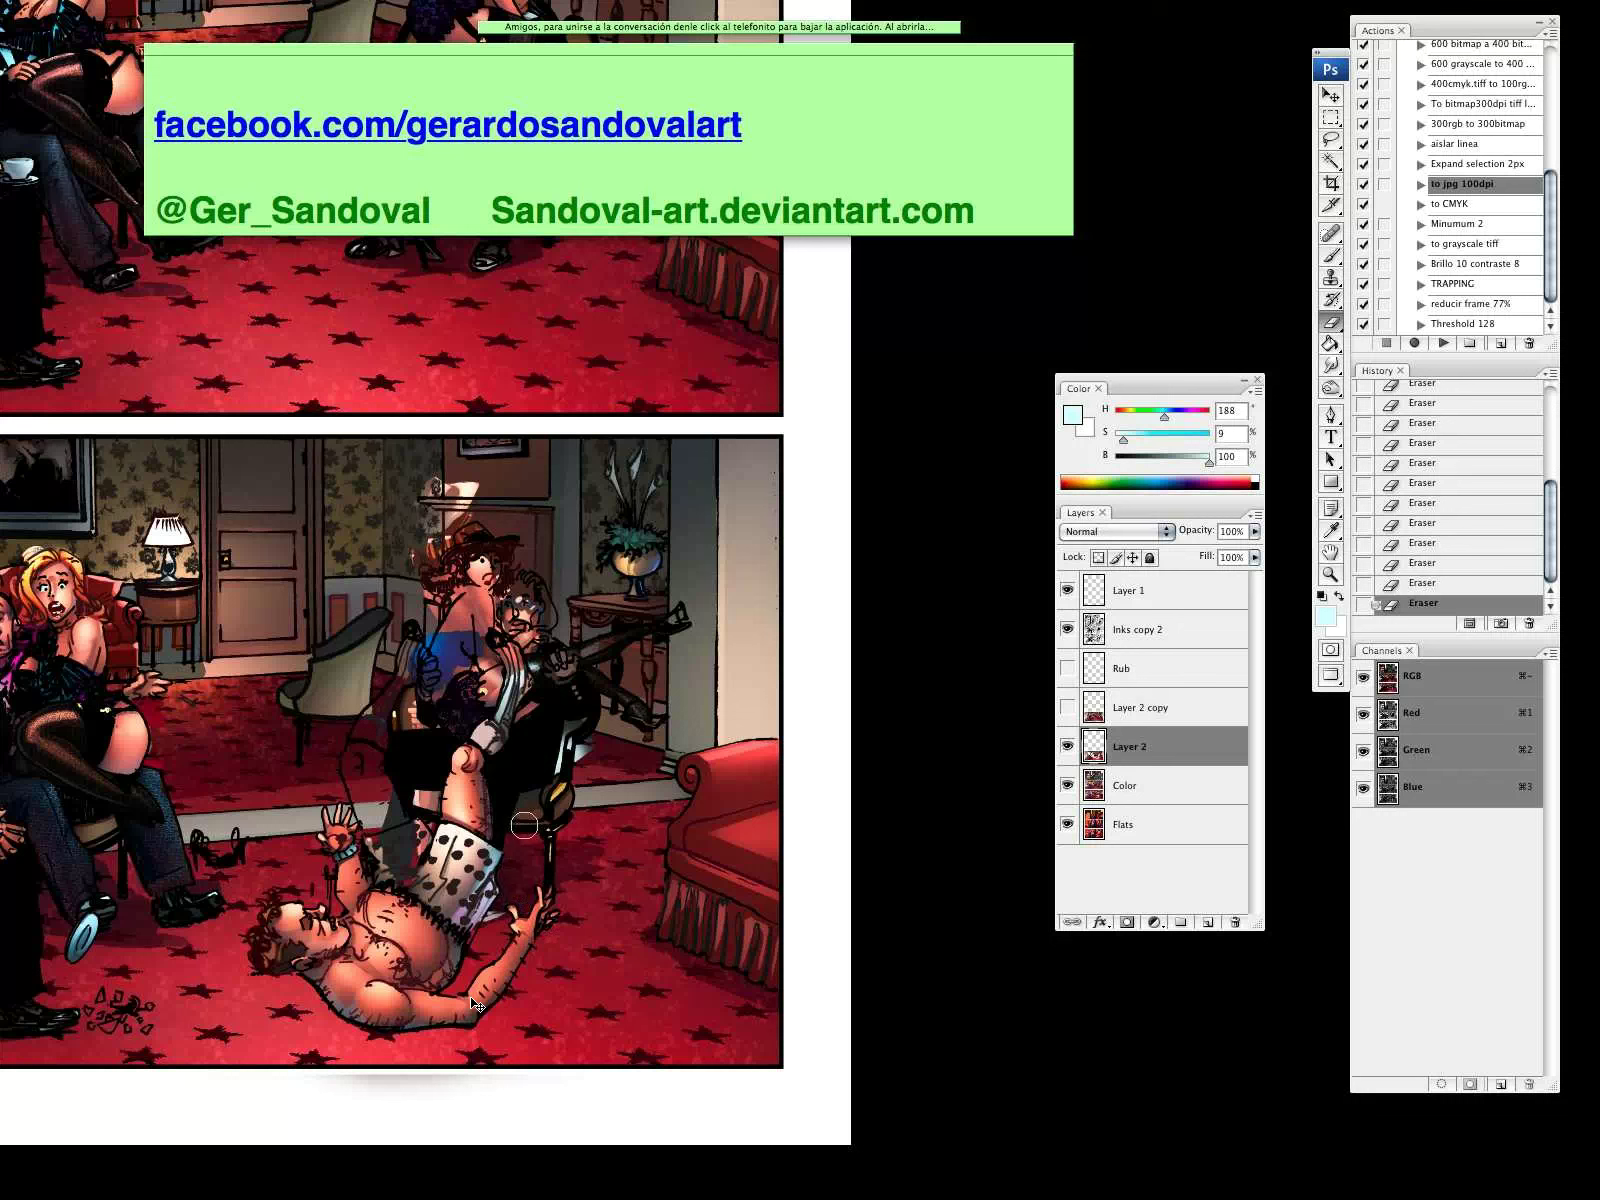
pyautogui.moveTo(524, 825)
pyautogui.mouseDown()
pyautogui.moveTo(510, 815)
pyautogui.moveTo(569, 740)
pyautogui.moveTo(594, 743)
pyautogui.mouseUp()
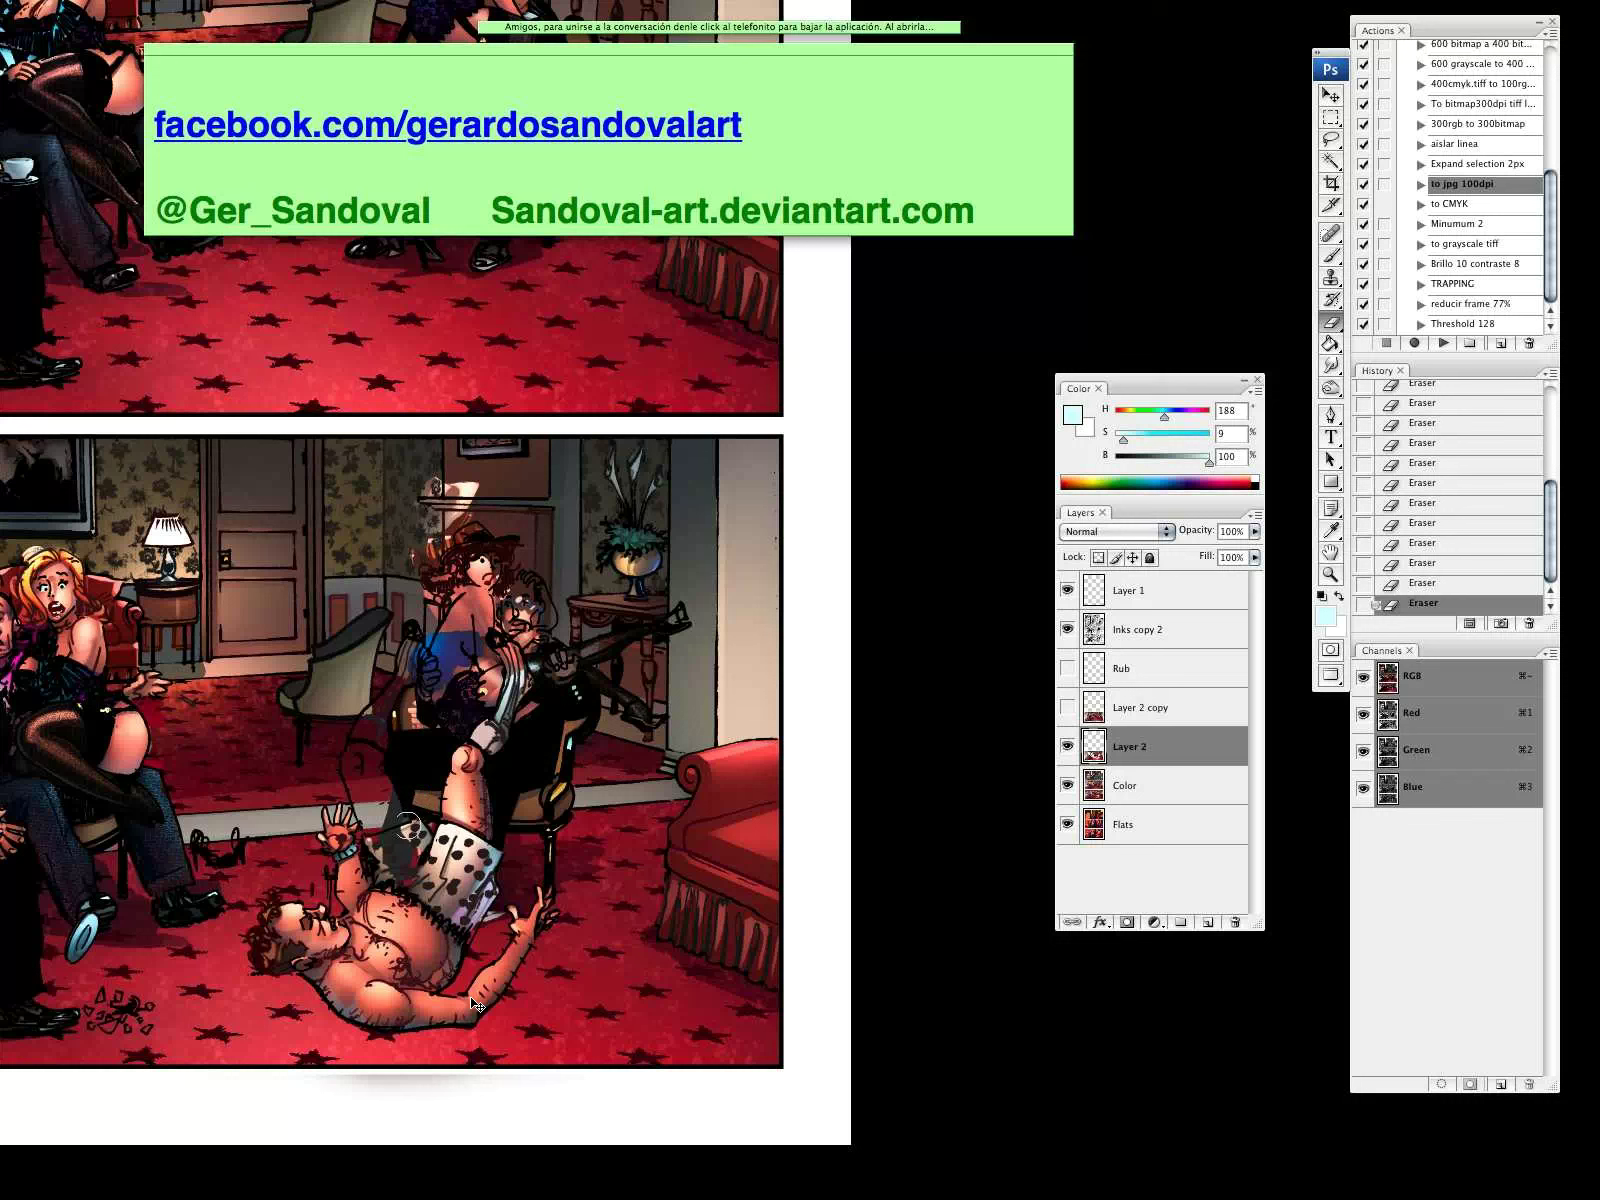
# Erase the pasted colors over the rest of the spotted shorts and the fallen man's other raised leg and foot
pyautogui.moveTo(408, 826)
pyautogui.mouseDown()
pyautogui.moveTo(390, 868)
pyautogui.moveTo(416, 870)
pyautogui.moveTo(392, 854)
pyautogui.mouseUp()
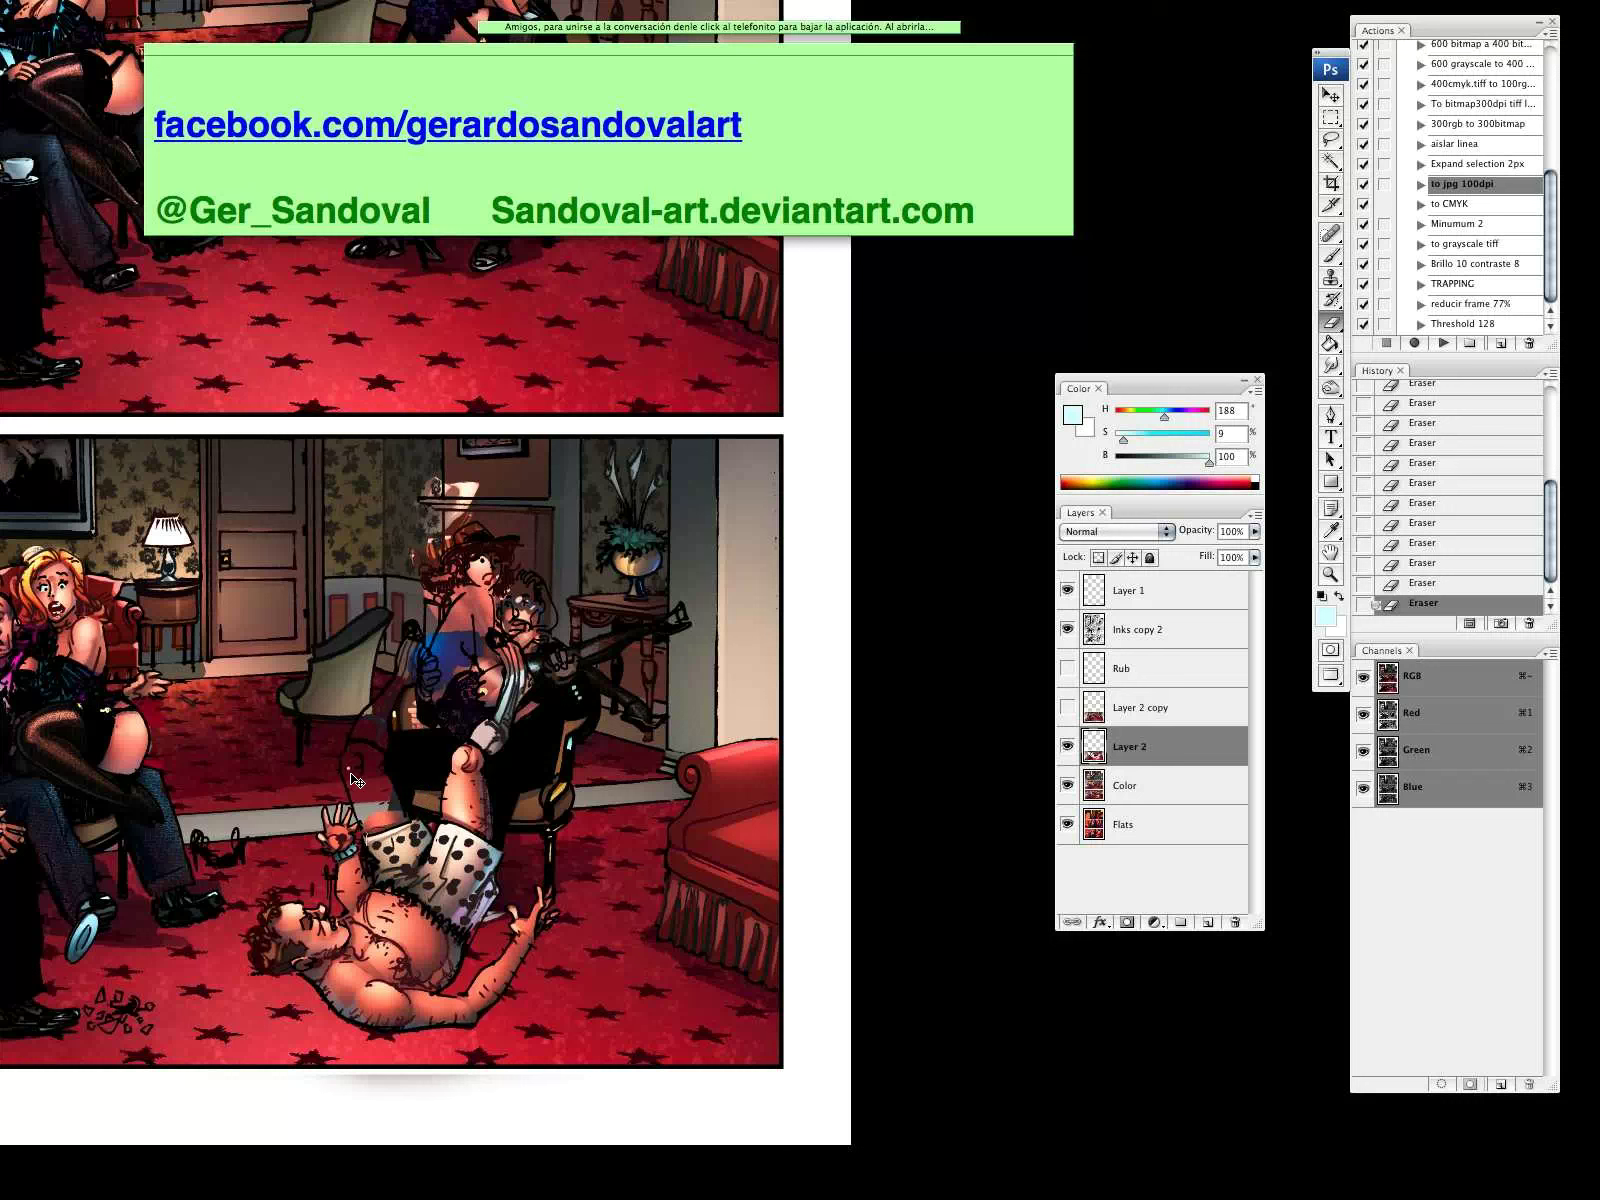
pyautogui.press('super+z')
pyautogui.moveTo(359, 732)
pyautogui.mouseDown()
pyautogui.moveTo(403, 671)
pyautogui.moveTo(374, 741)
pyautogui.moveTo(444, 601)
pyautogui.moveTo(399, 679)
pyautogui.moveTo(412, 629)
pyautogui.moveTo(420, 697)
pyautogui.mouseUp()
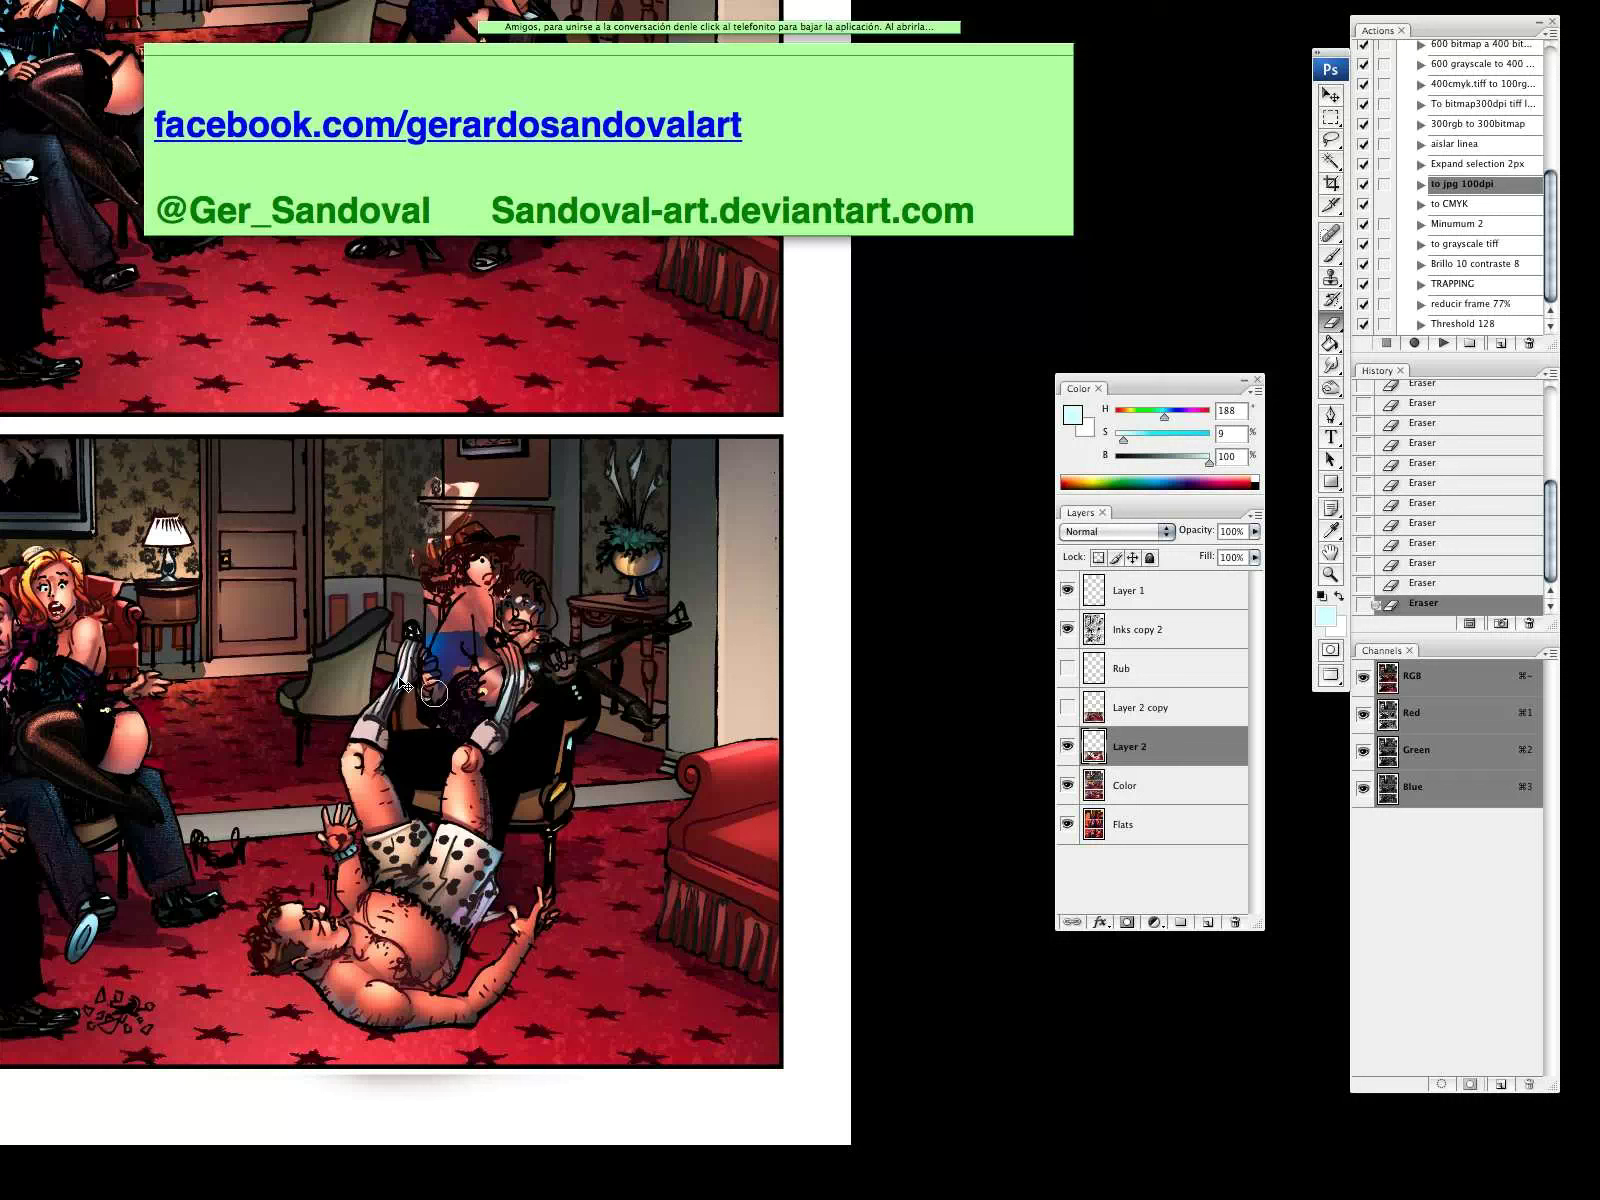
# Erase the pasted colors over the woman in the hat, the man holding her, and her extended legs and shoes
pyautogui.moveTo(452, 663)
pyautogui.mouseDown()
pyautogui.moveTo(450, 680)
pyautogui.moveTo(430, 670)
pyautogui.moveTo(431, 690)
pyautogui.moveTo(462, 610)
pyautogui.moveTo(478, 670)
pyautogui.moveTo(502, 669)
pyautogui.moveTo(530, 578)
pyautogui.moveTo(548, 623)
pyautogui.moveTo(515, 612)
pyautogui.mouseUp()
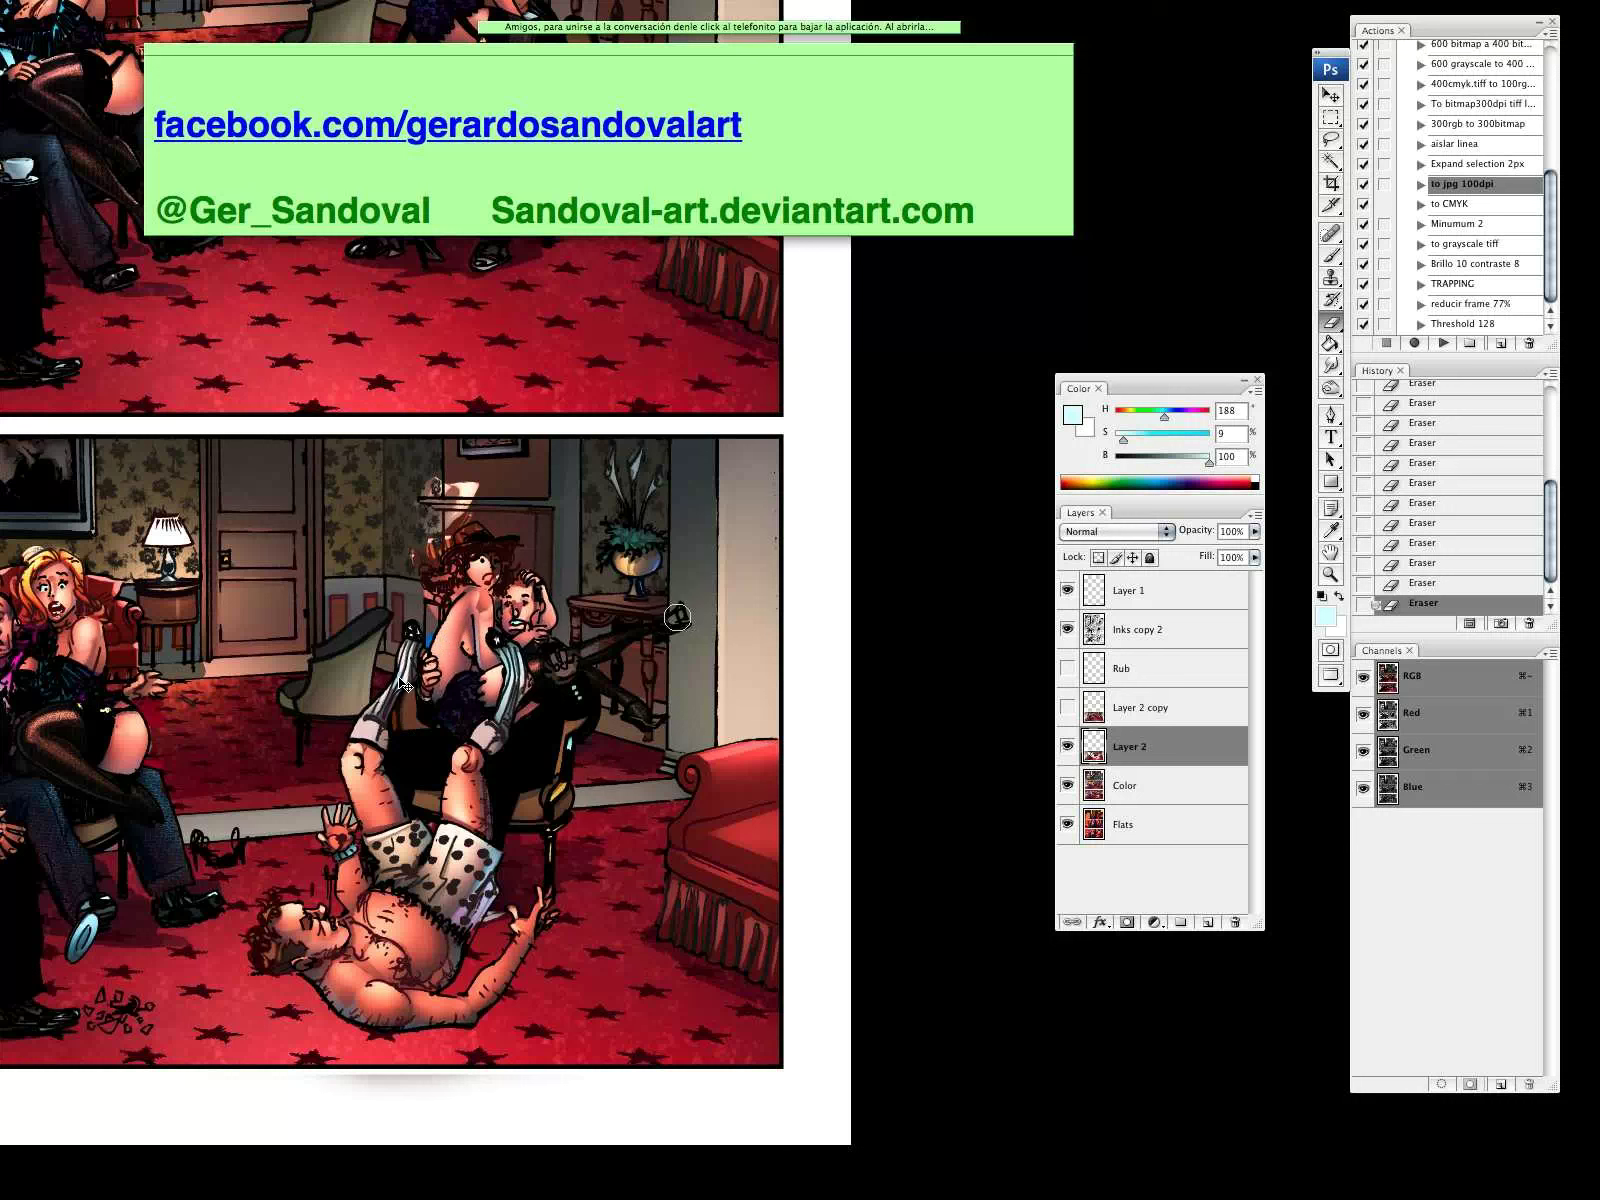
pyautogui.moveTo(672, 621)
pyautogui.mouseDown()
pyautogui.moveTo(522, 684)
pyautogui.moveTo(584, 670)
pyautogui.mouseUp()
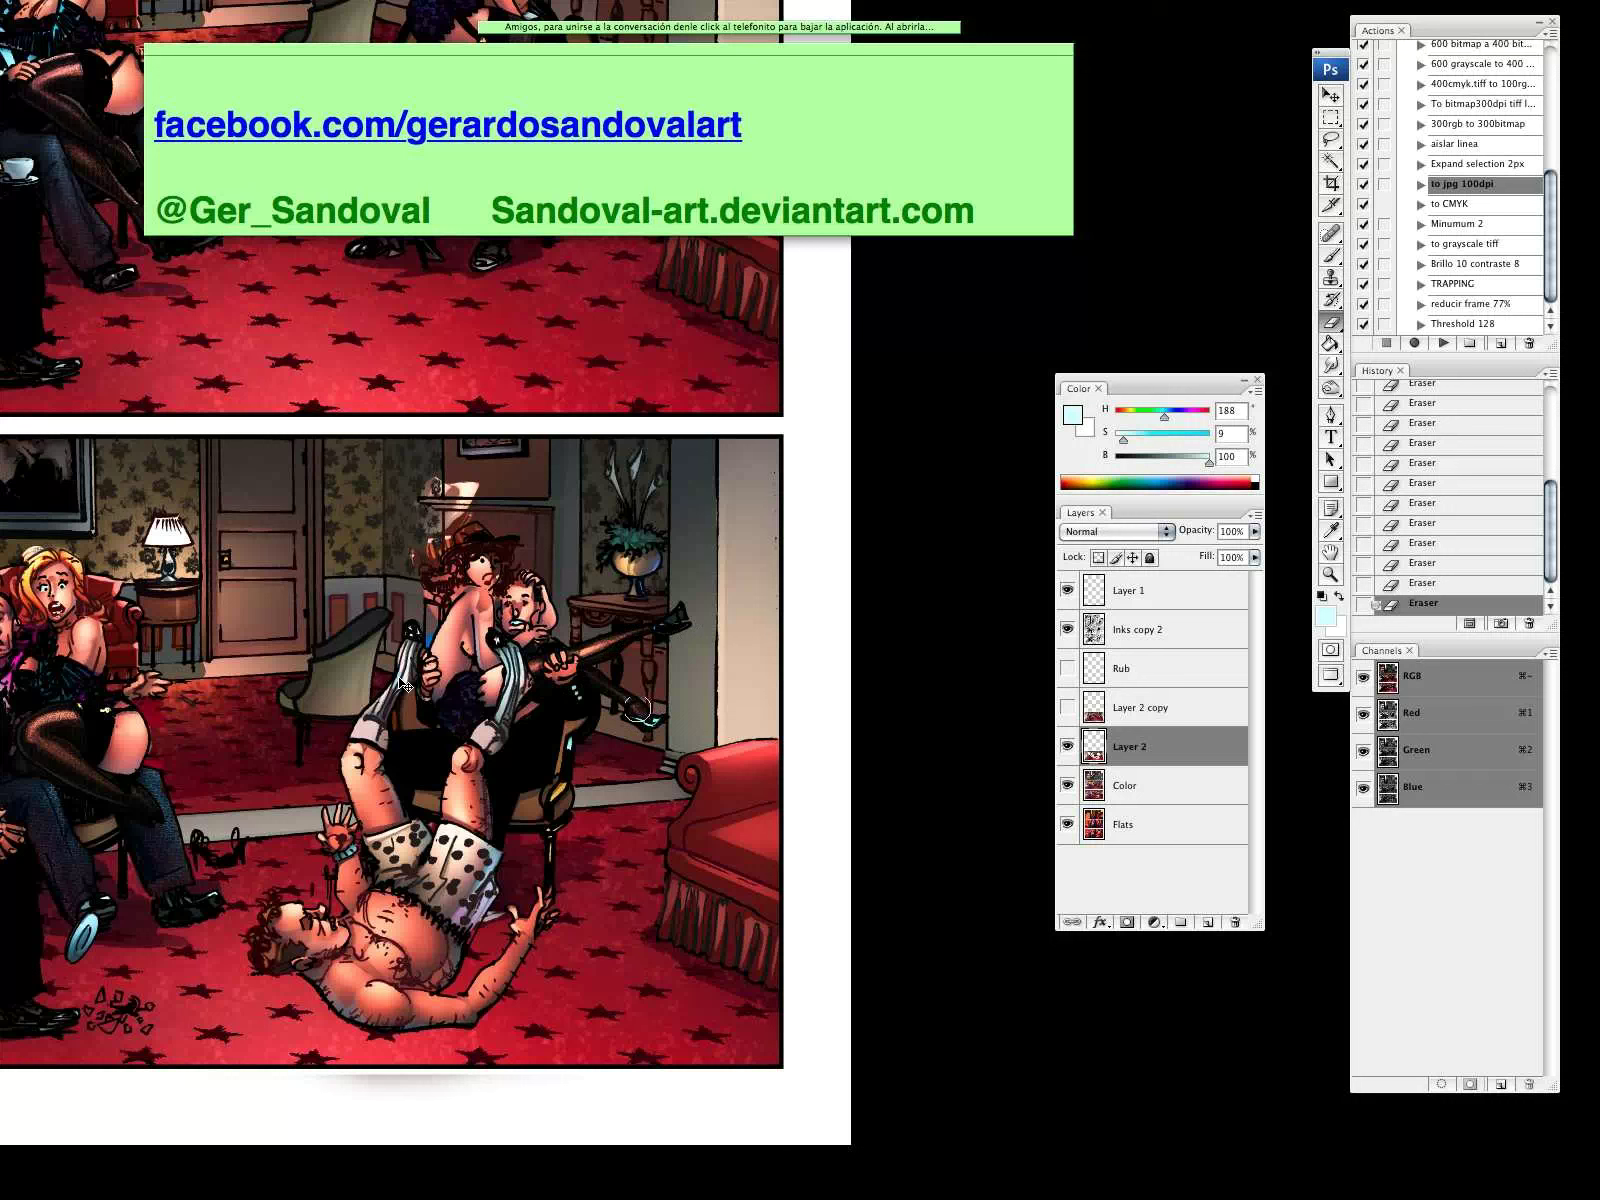
pyautogui.moveTo(649, 721)
pyautogui.mouseDown()
pyautogui.moveTo(634, 708)
pyautogui.moveTo(658, 698)
pyautogui.mouseUp()
# Erase the remaining pasted colors over the face, hair and hat of the woman on the chair
pyautogui.moveTo(501, 561); pyautogui.dragTo(492, 583)
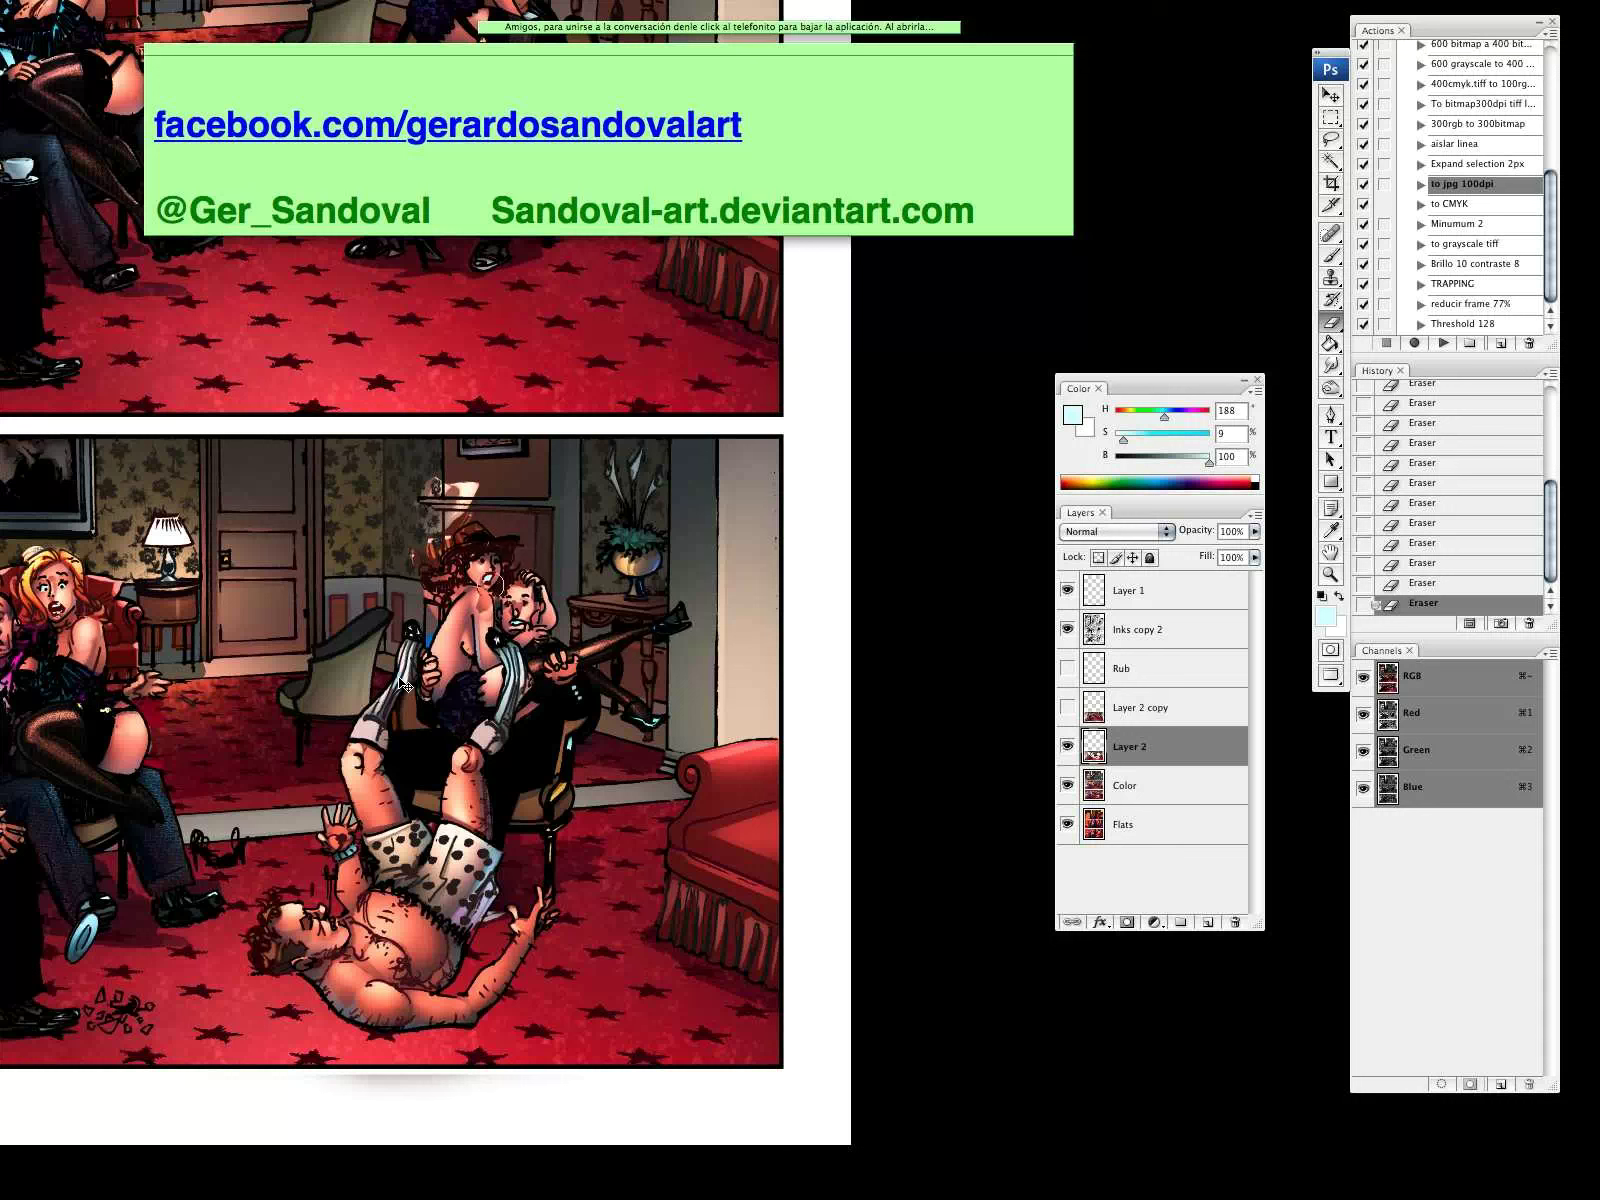
pyautogui.click(490, 584)
pyautogui.moveTo(484, 530); pyautogui.dragTo(466, 538)
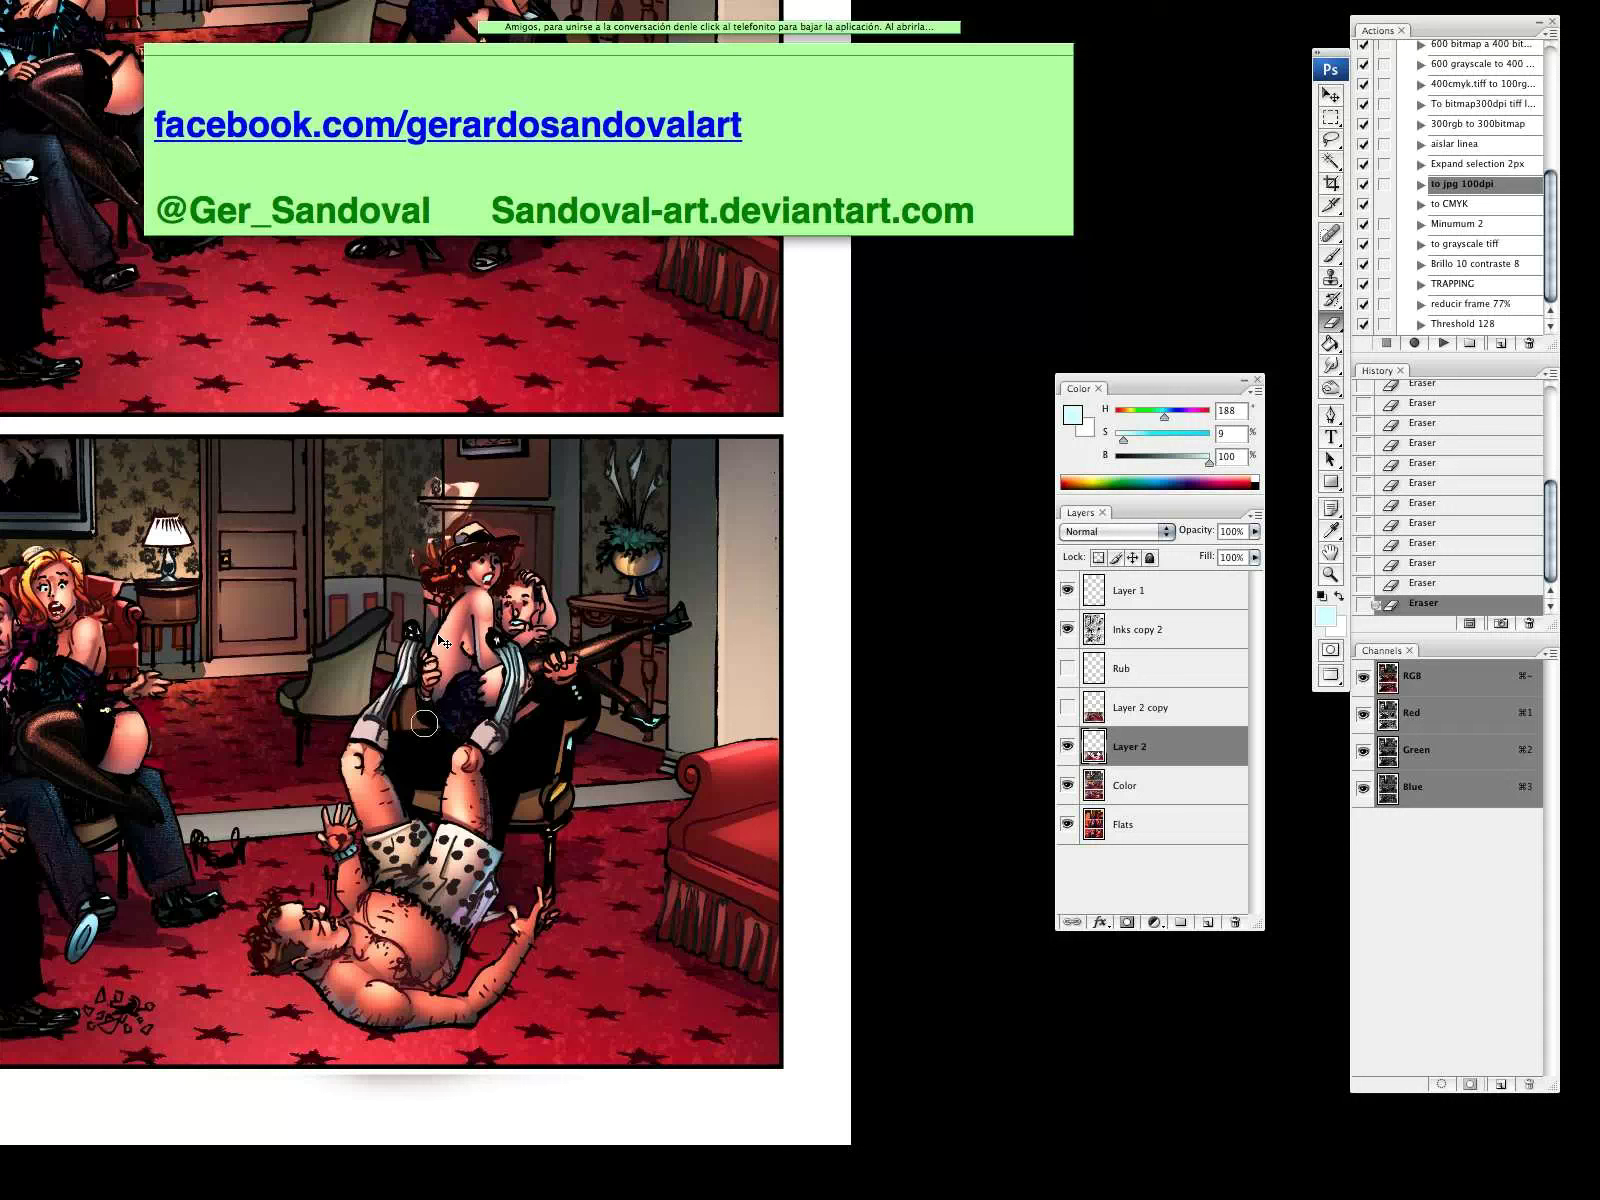
# Switch to the Brush tool with a round preset and sample the dark red carpet color beside the raised shoe sole
pyautogui.moveTo(440, 901); pyautogui.dragTo(656, 897)
pyautogui.moveTo(416, 884); pyautogui.dragTo(492, 815)
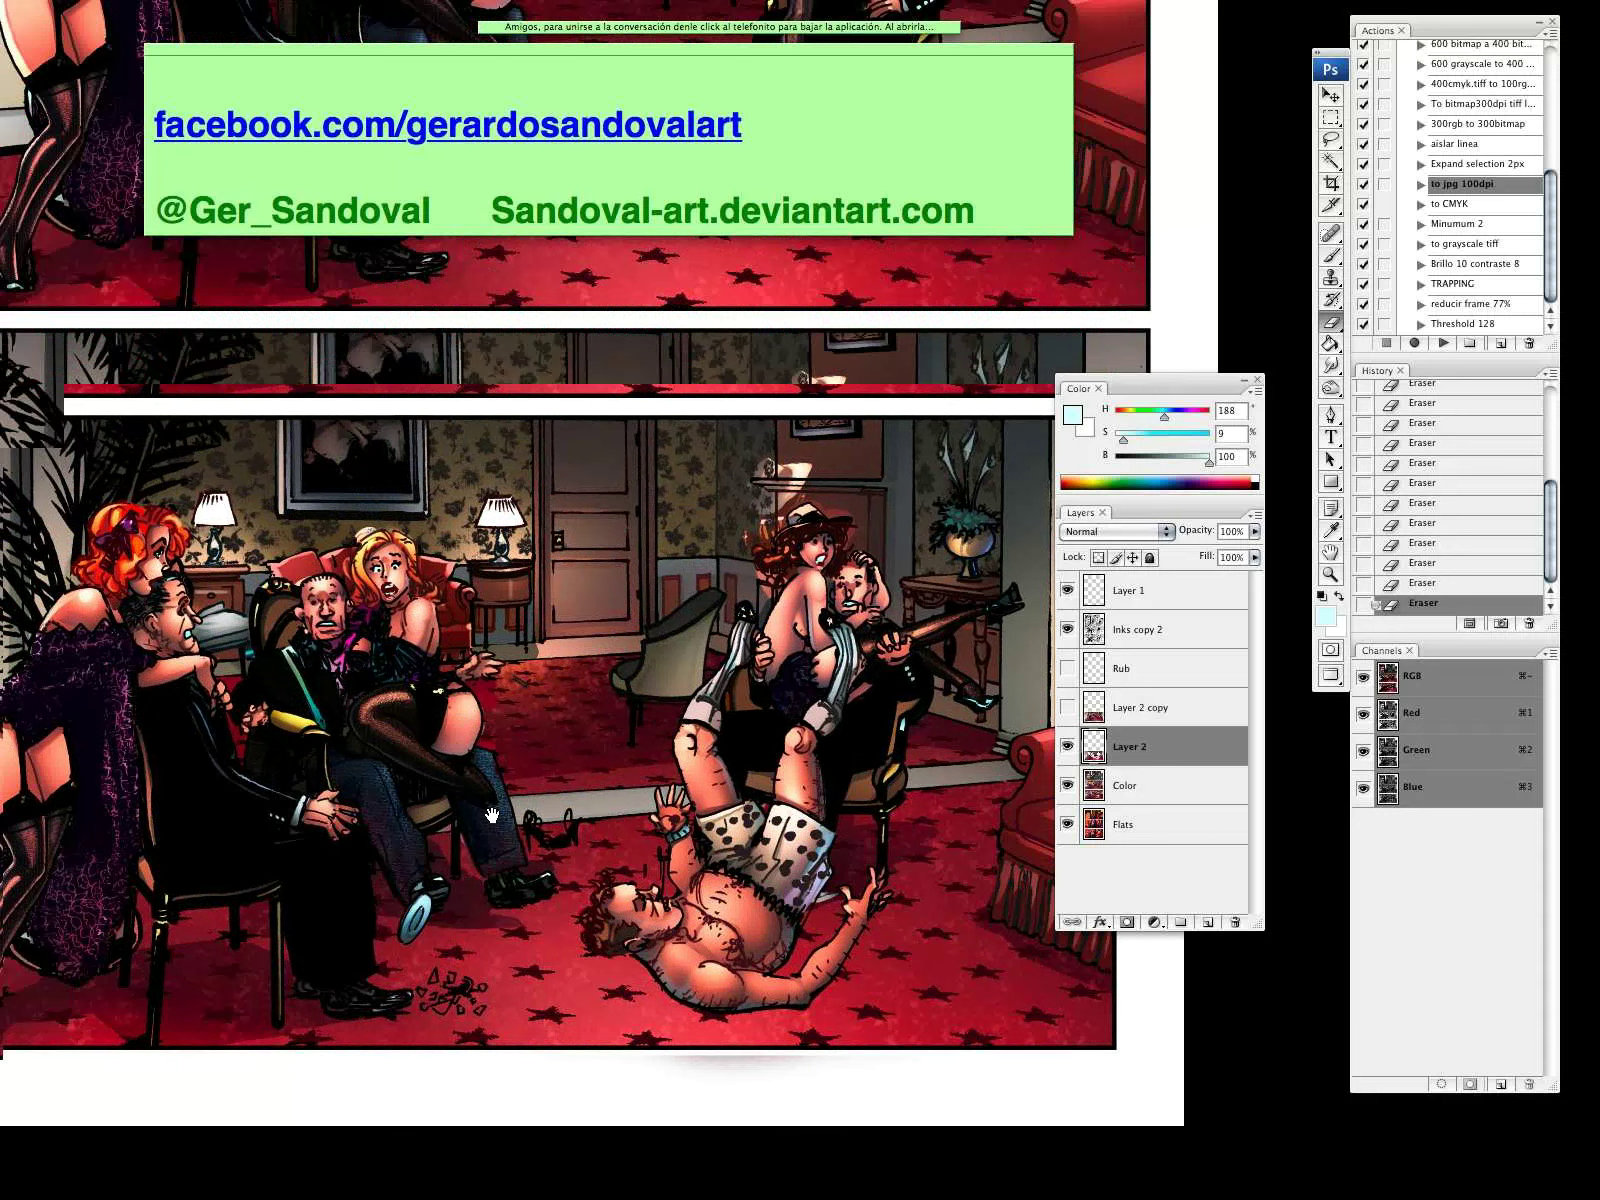
pyautogui.press('b')
pyautogui.rightClick(492, 815)
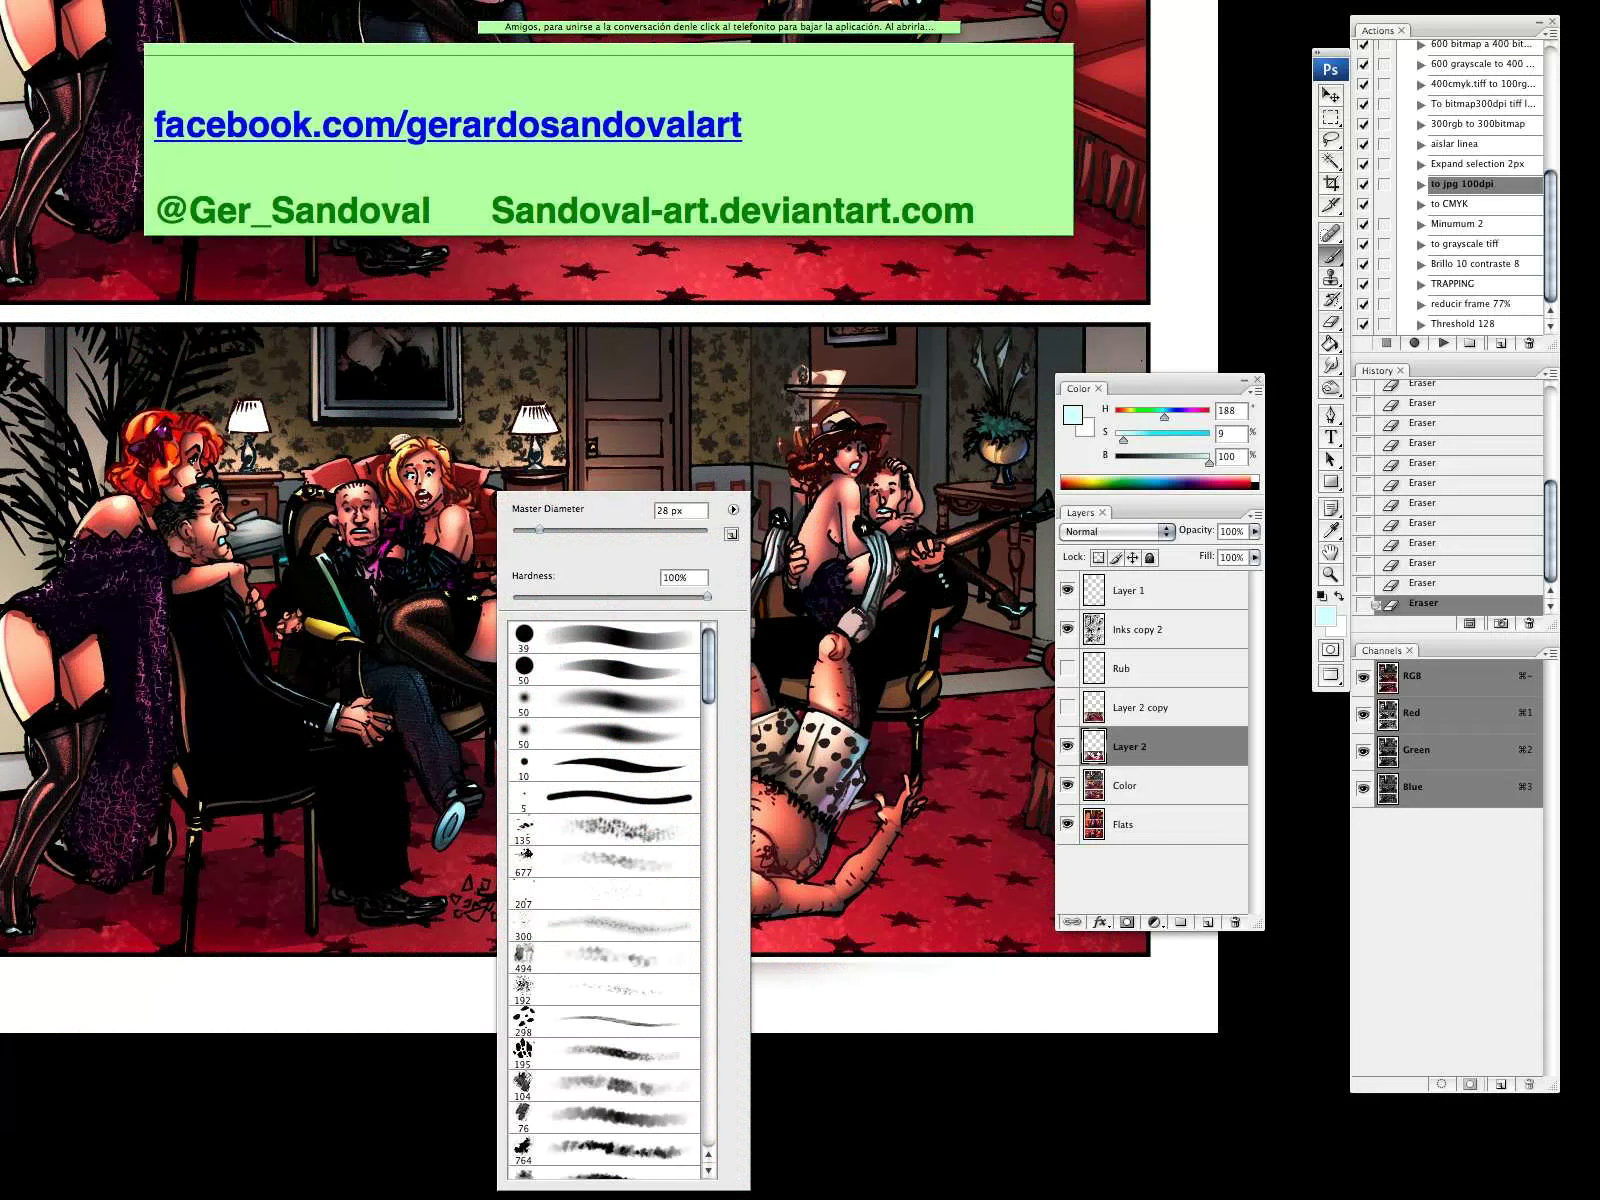
pyautogui.click(568, 684)
pyautogui.press('Return')
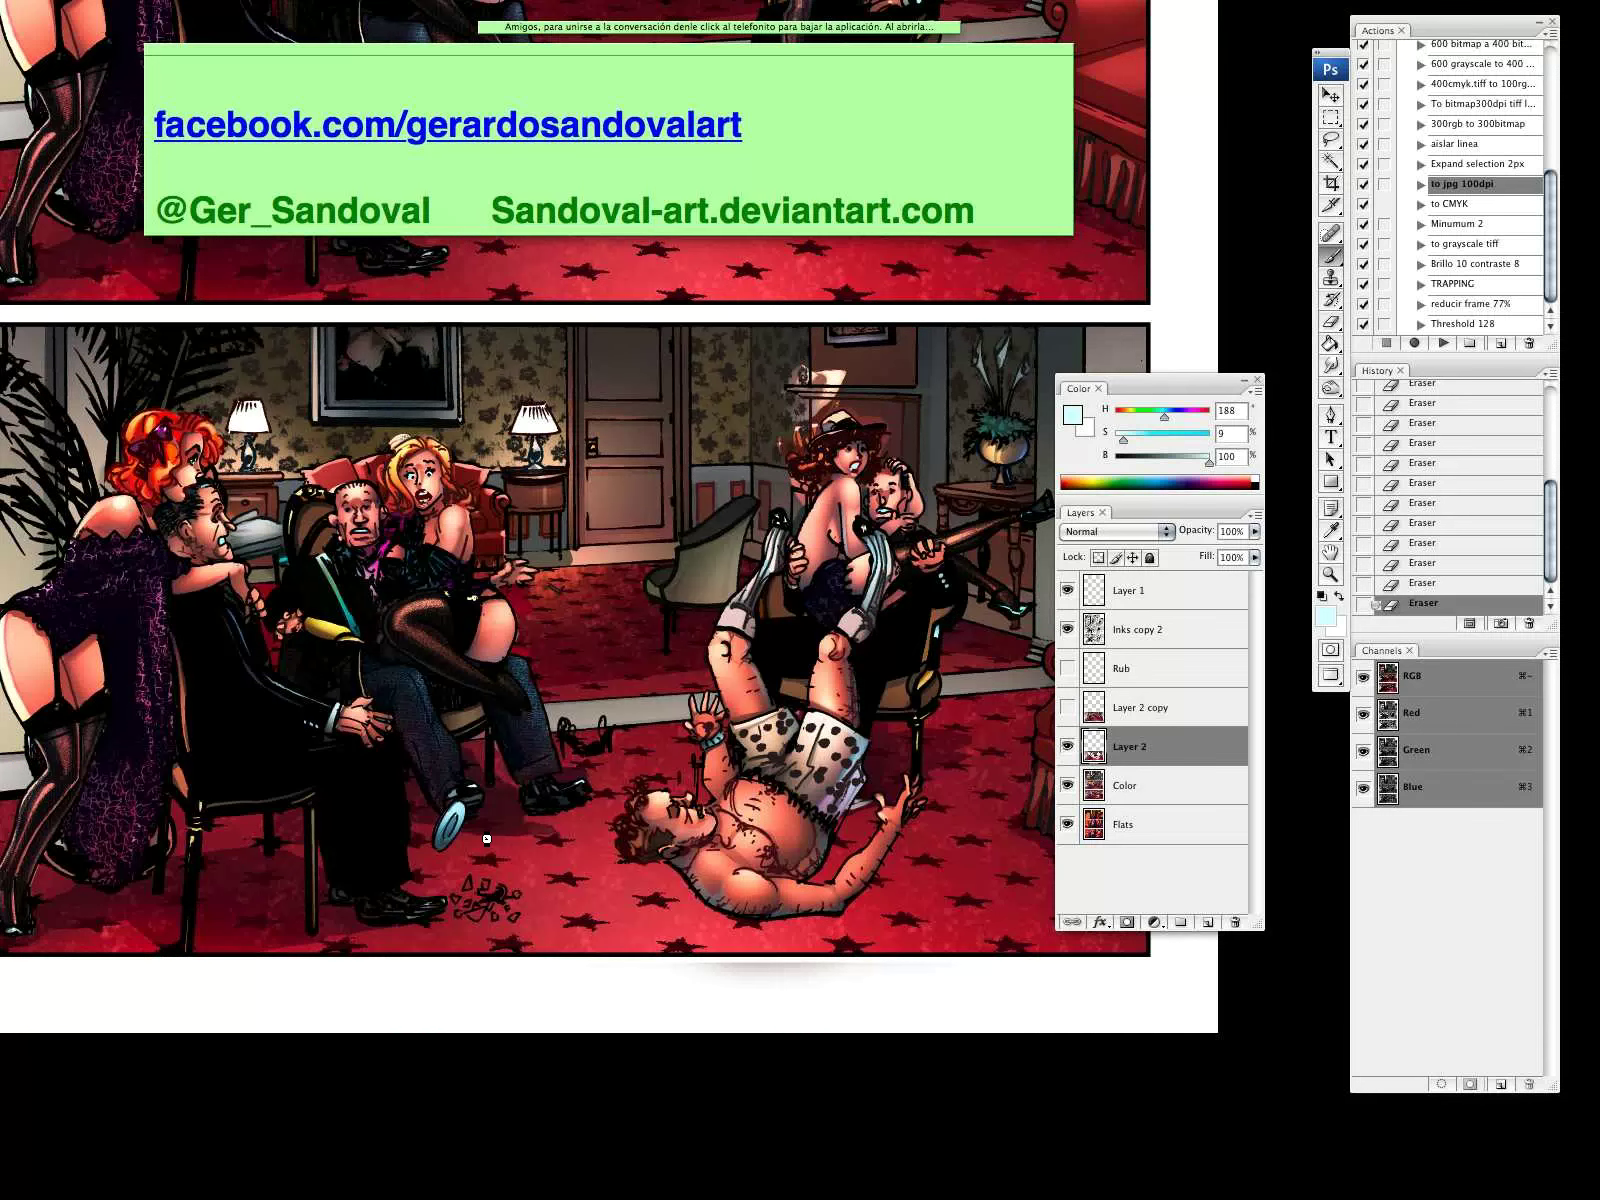
pyautogui.keyDown('alt'); pyautogui.click(487, 838); pyautogui.keyUp('alt')
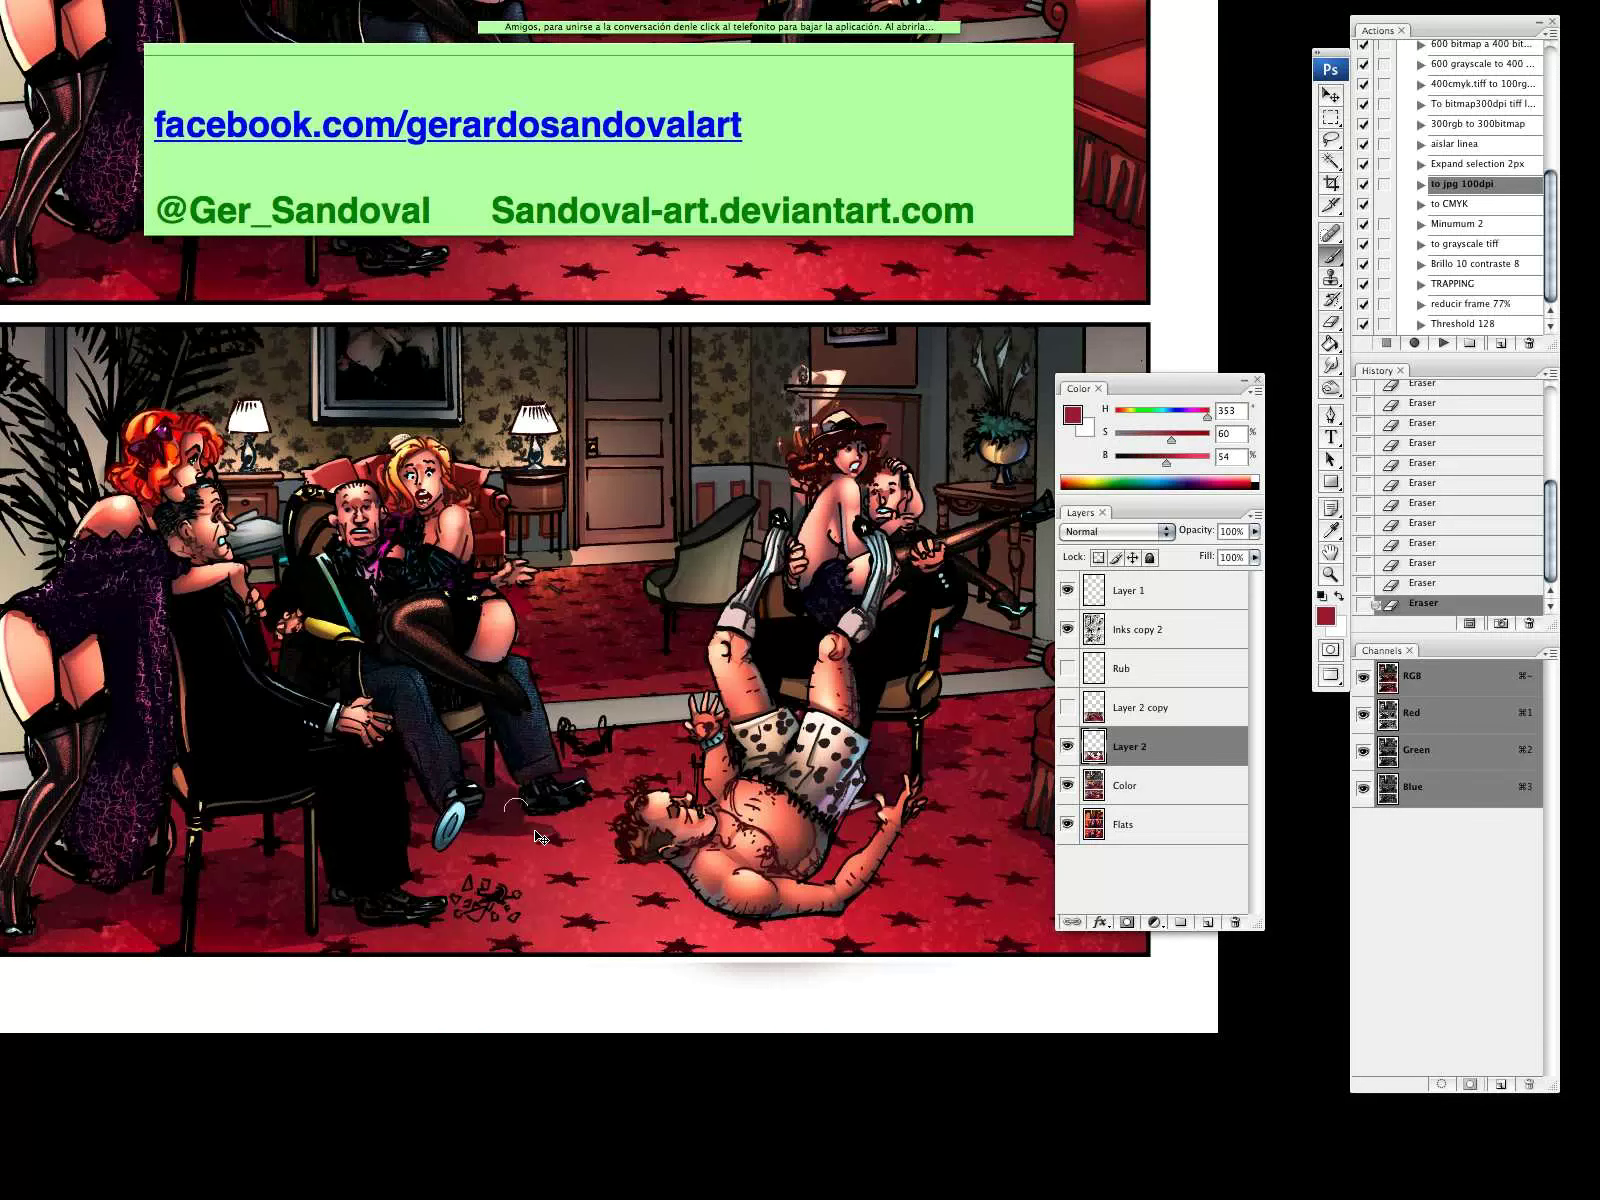
# Clone carpet color over the area around the seated man's black shoe tip using a 24 px Clone Stamp at 100% hardness
pyautogui.press('s')
pyautogui.rightClick(605, 785)
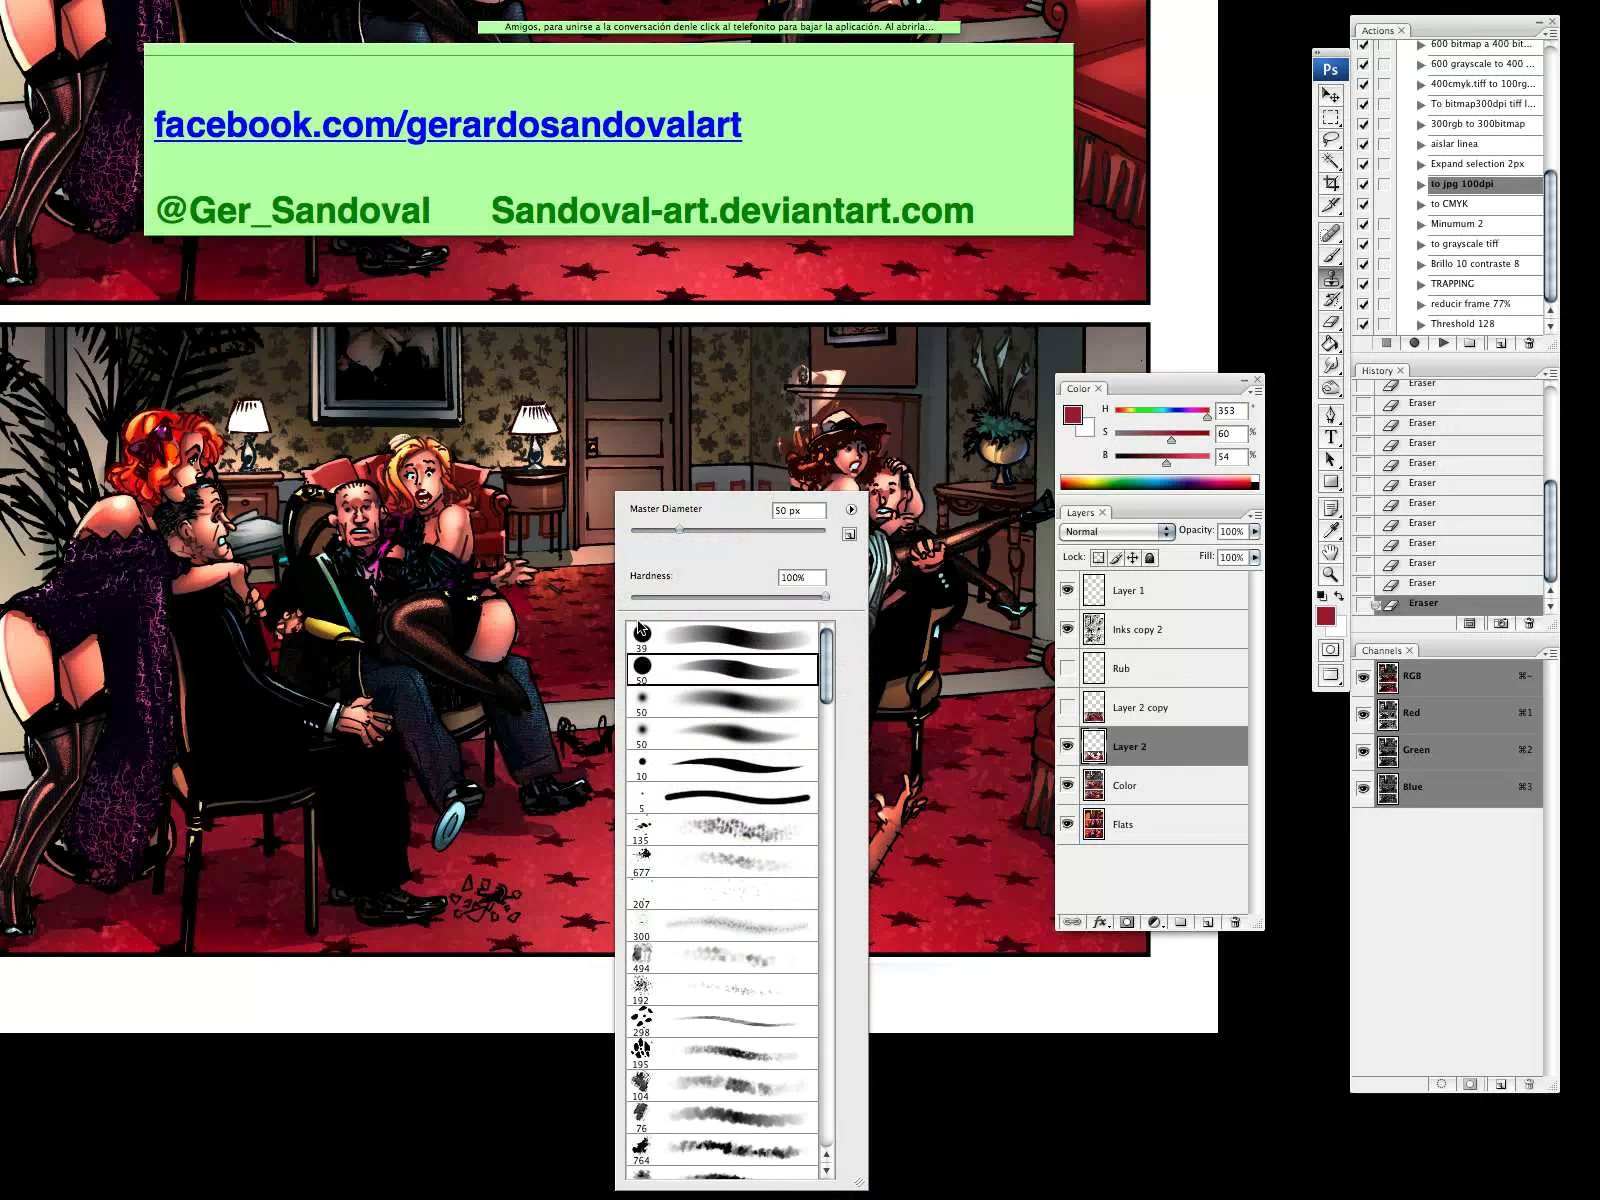
pyautogui.click(599, 773)
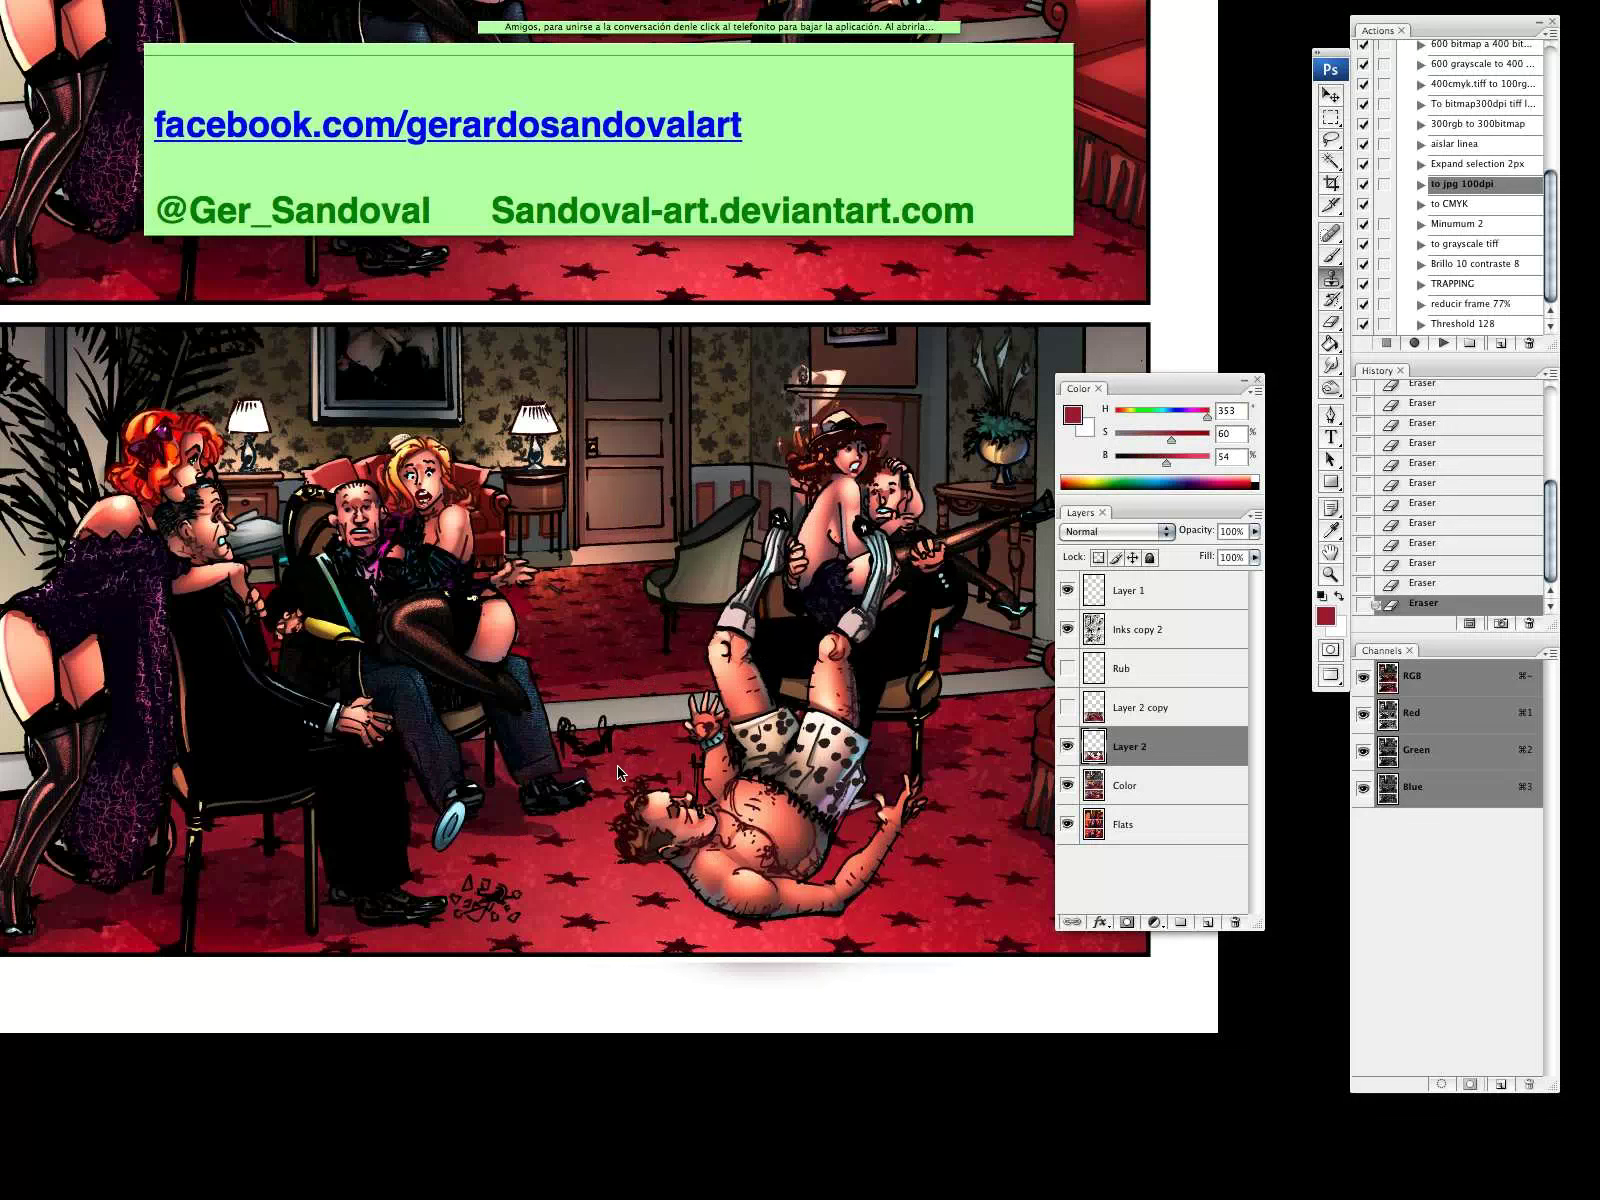
pyautogui.rightClick(640, 703)
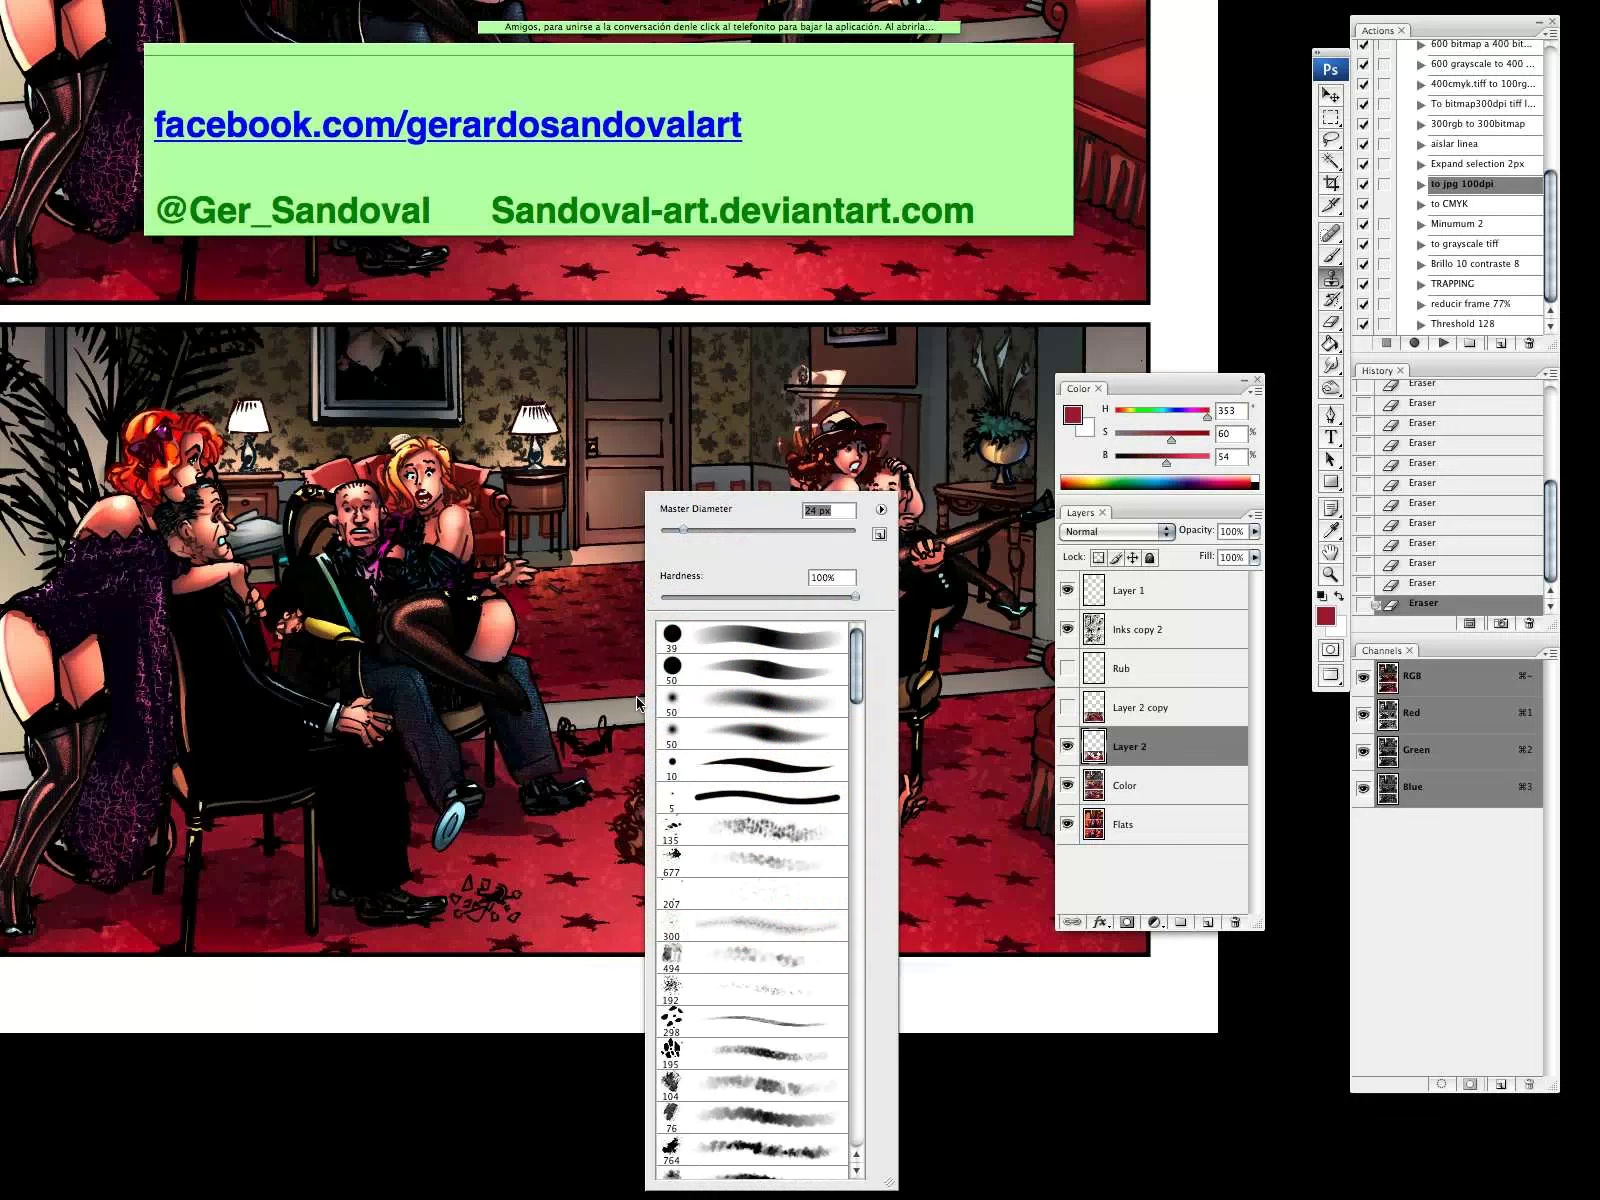
pyautogui.press('Return')
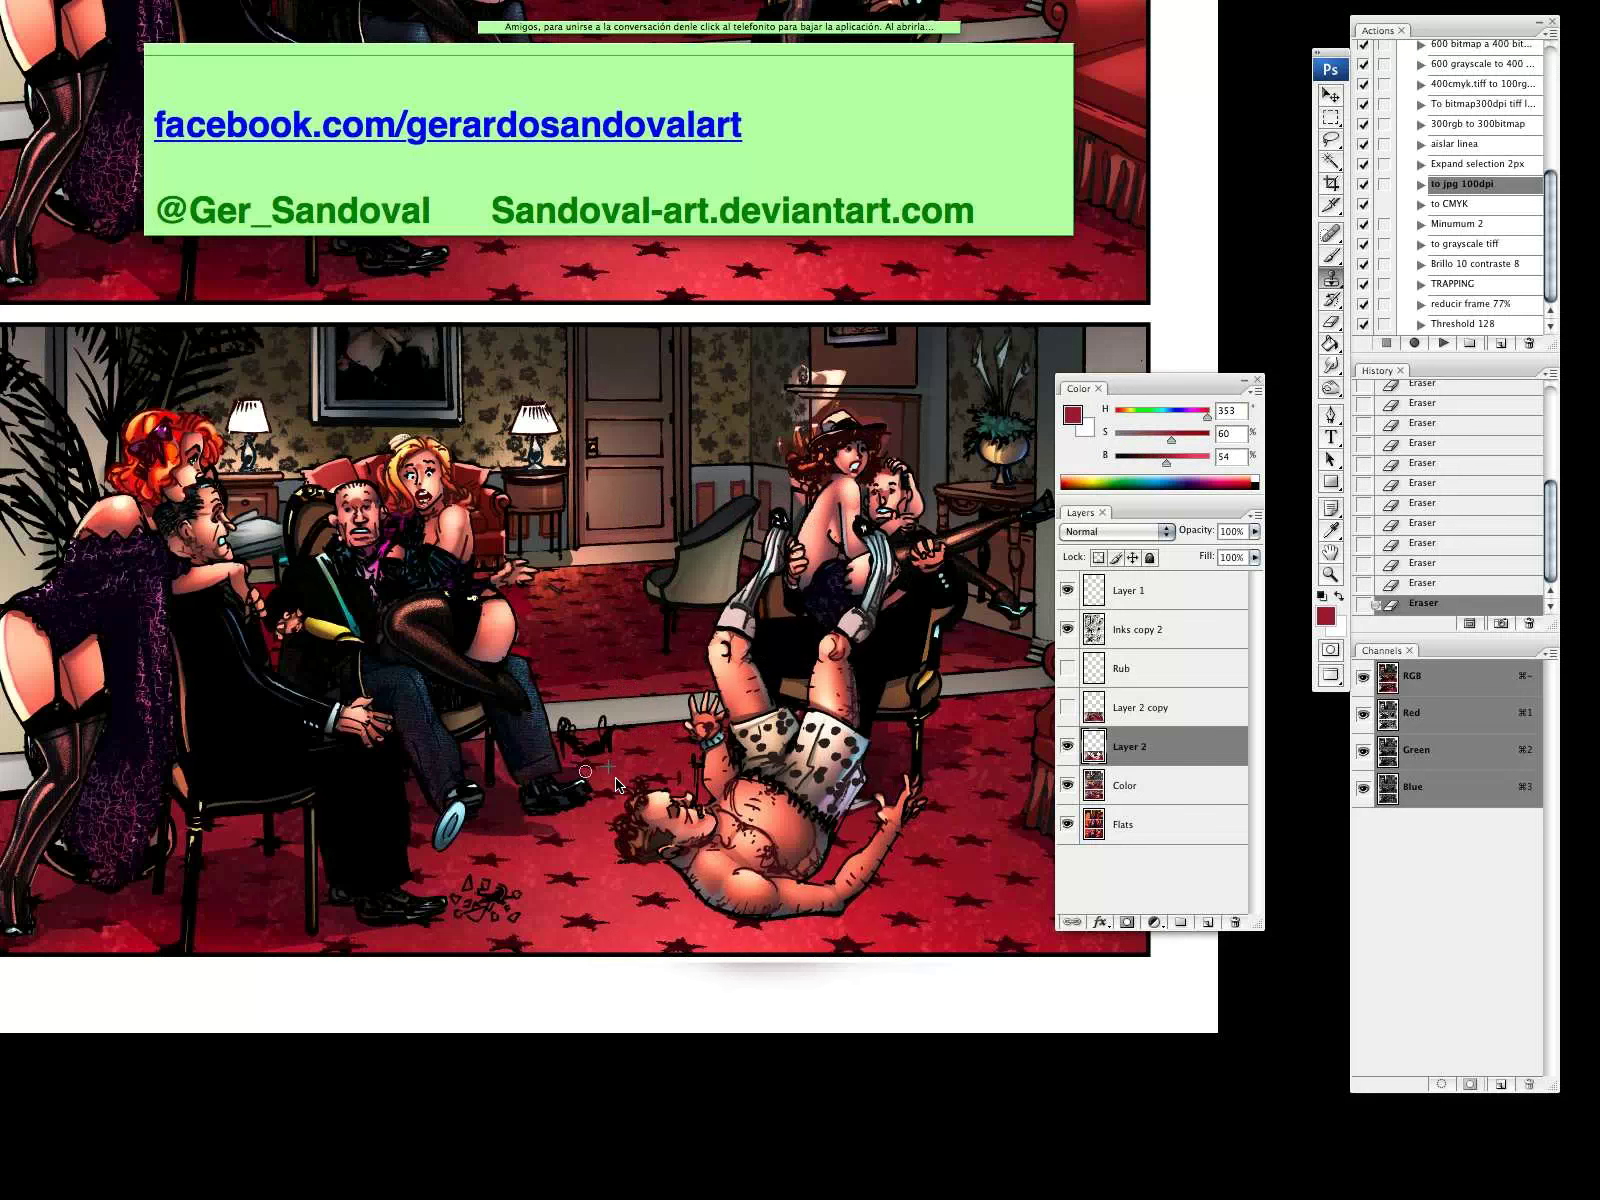
pyautogui.moveTo(572, 770); pyautogui.dragTo(564, 772)
pyautogui.click(585, 773)
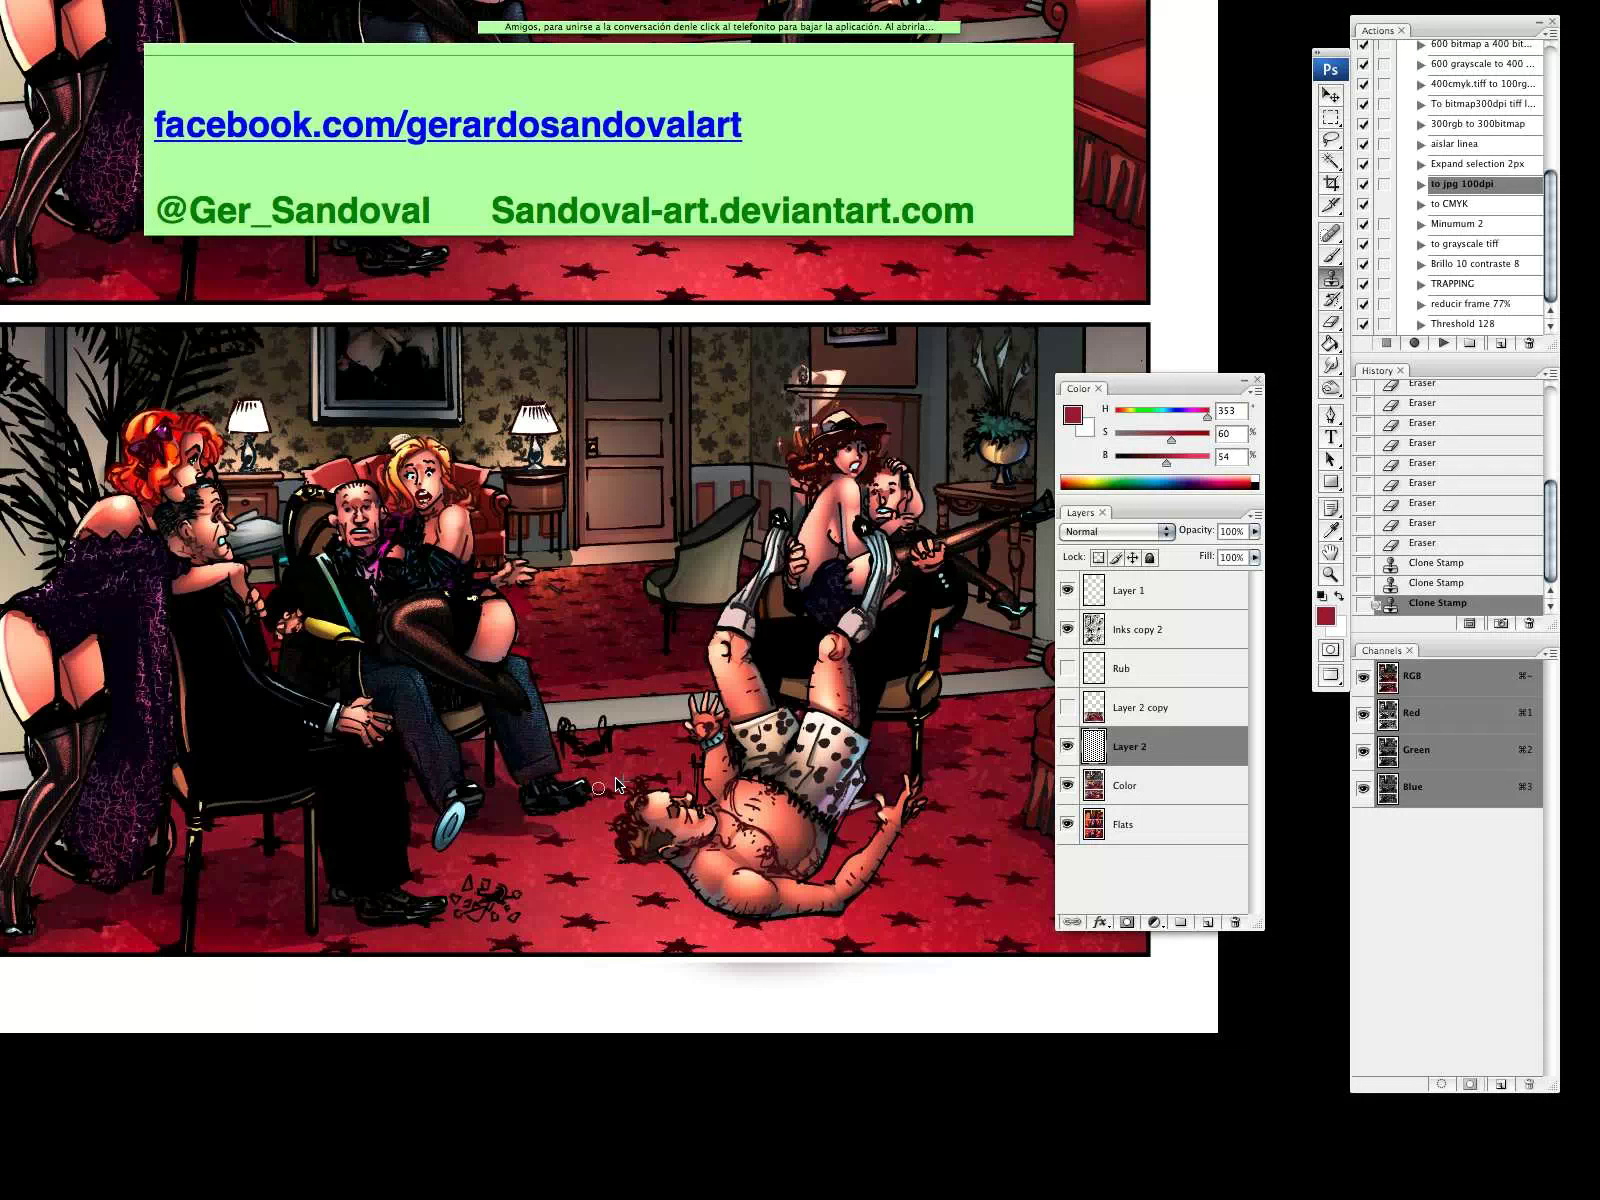
pyautogui.click(584, 778)
pyautogui.click(558, 777)
pyautogui.click(594, 783)
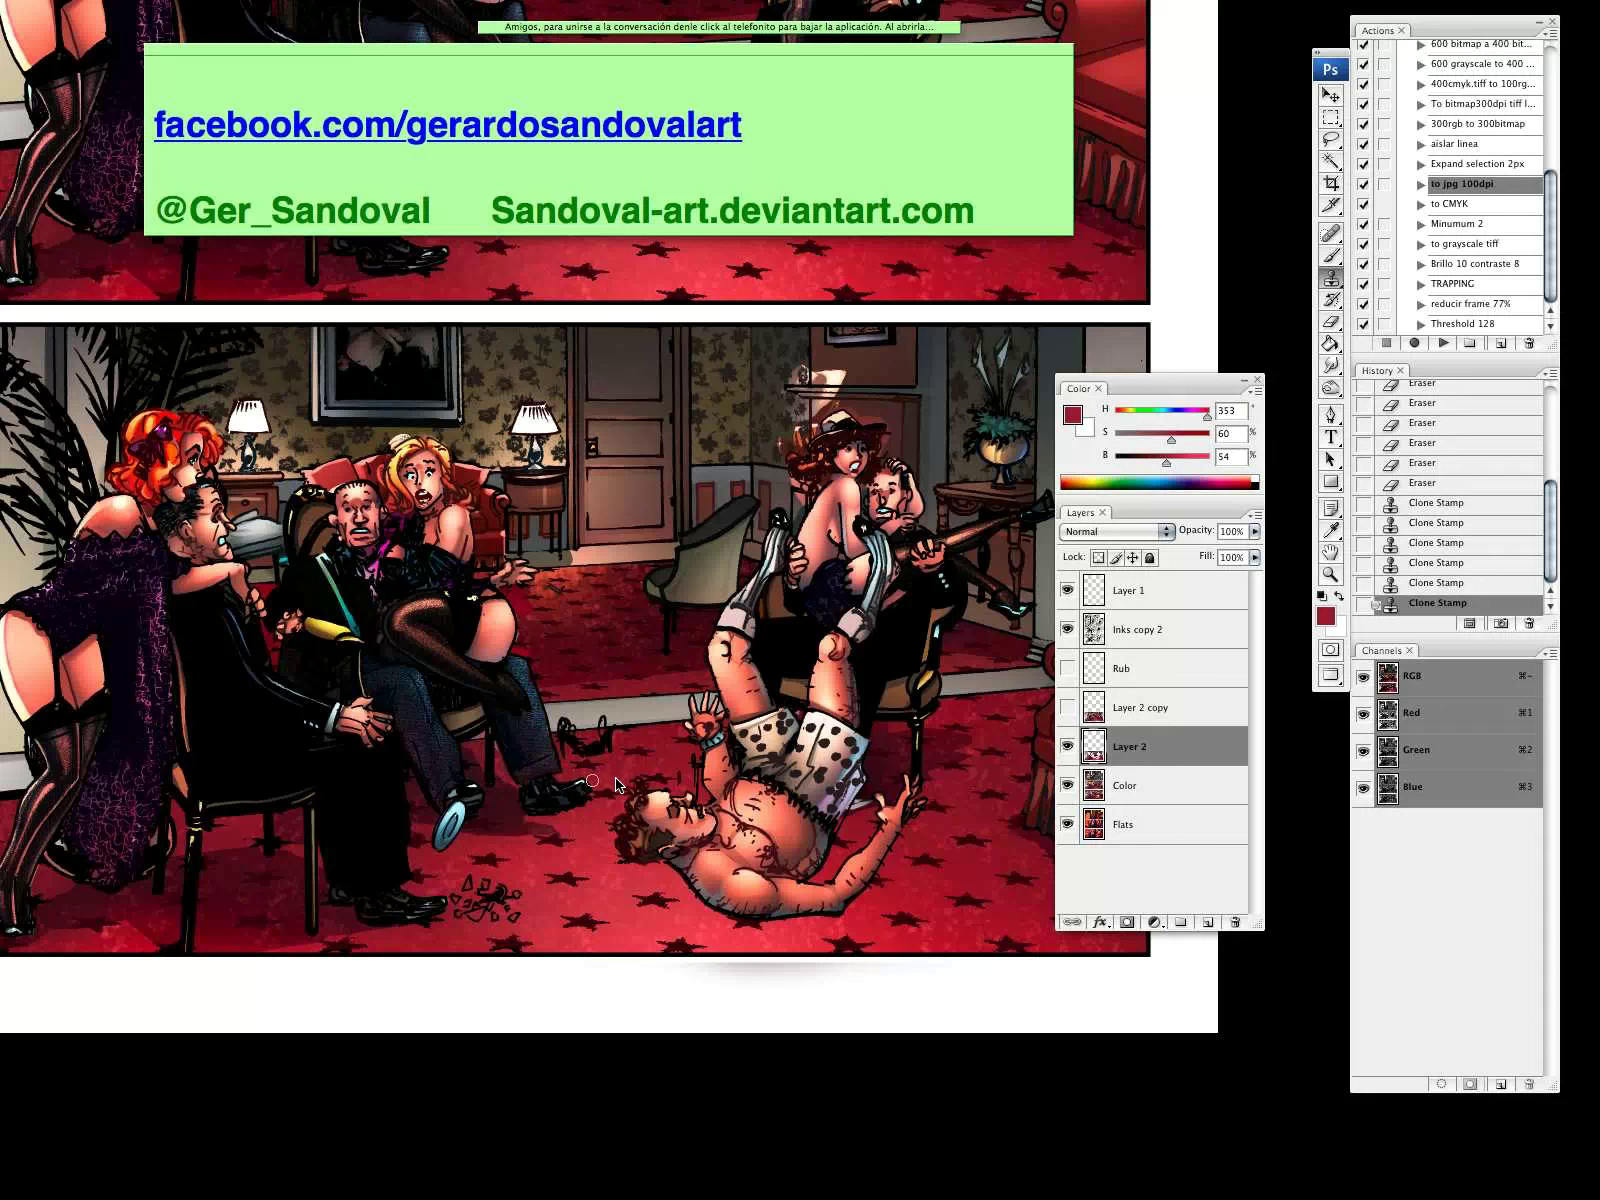
pyautogui.click(592, 779)
pyautogui.moveTo(487, 867); pyautogui.dragTo(417, 855)
pyautogui.hscroll(10, 485, 890)
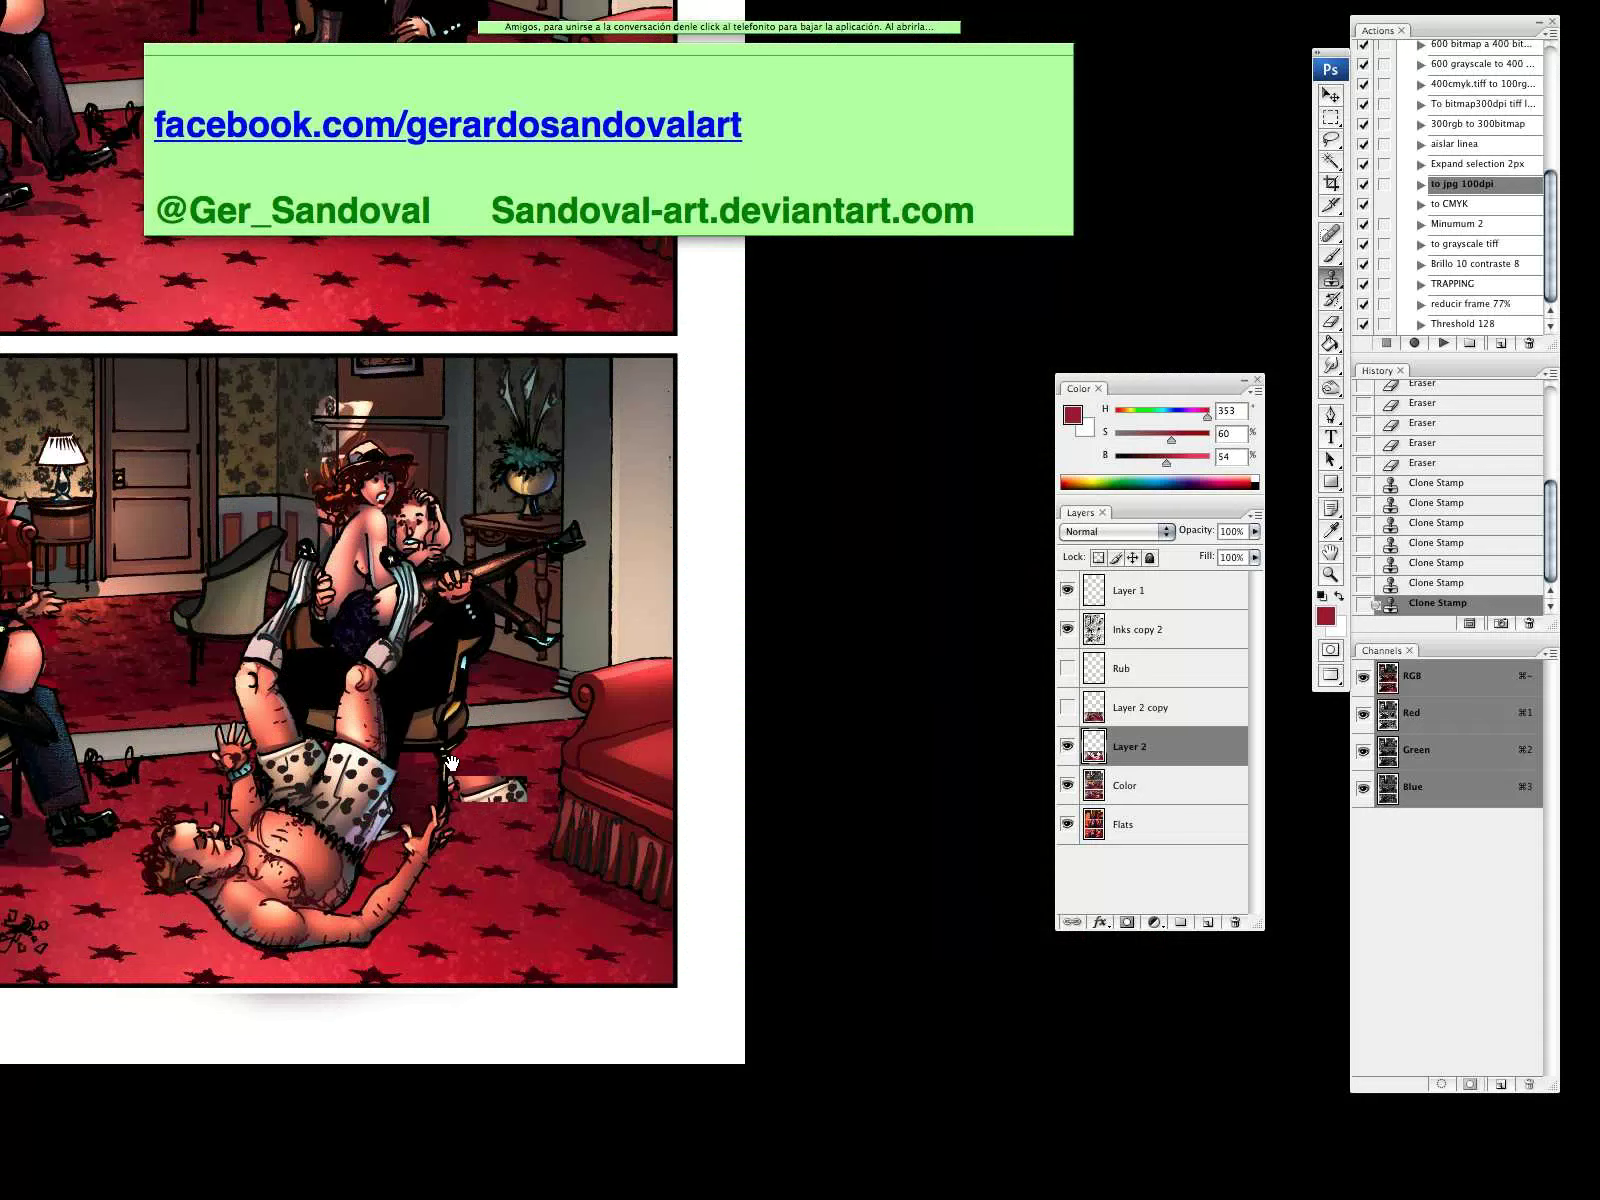
pyautogui.hscroll(-10, 480, 800)
pyautogui.scroll(5, 475, 815)
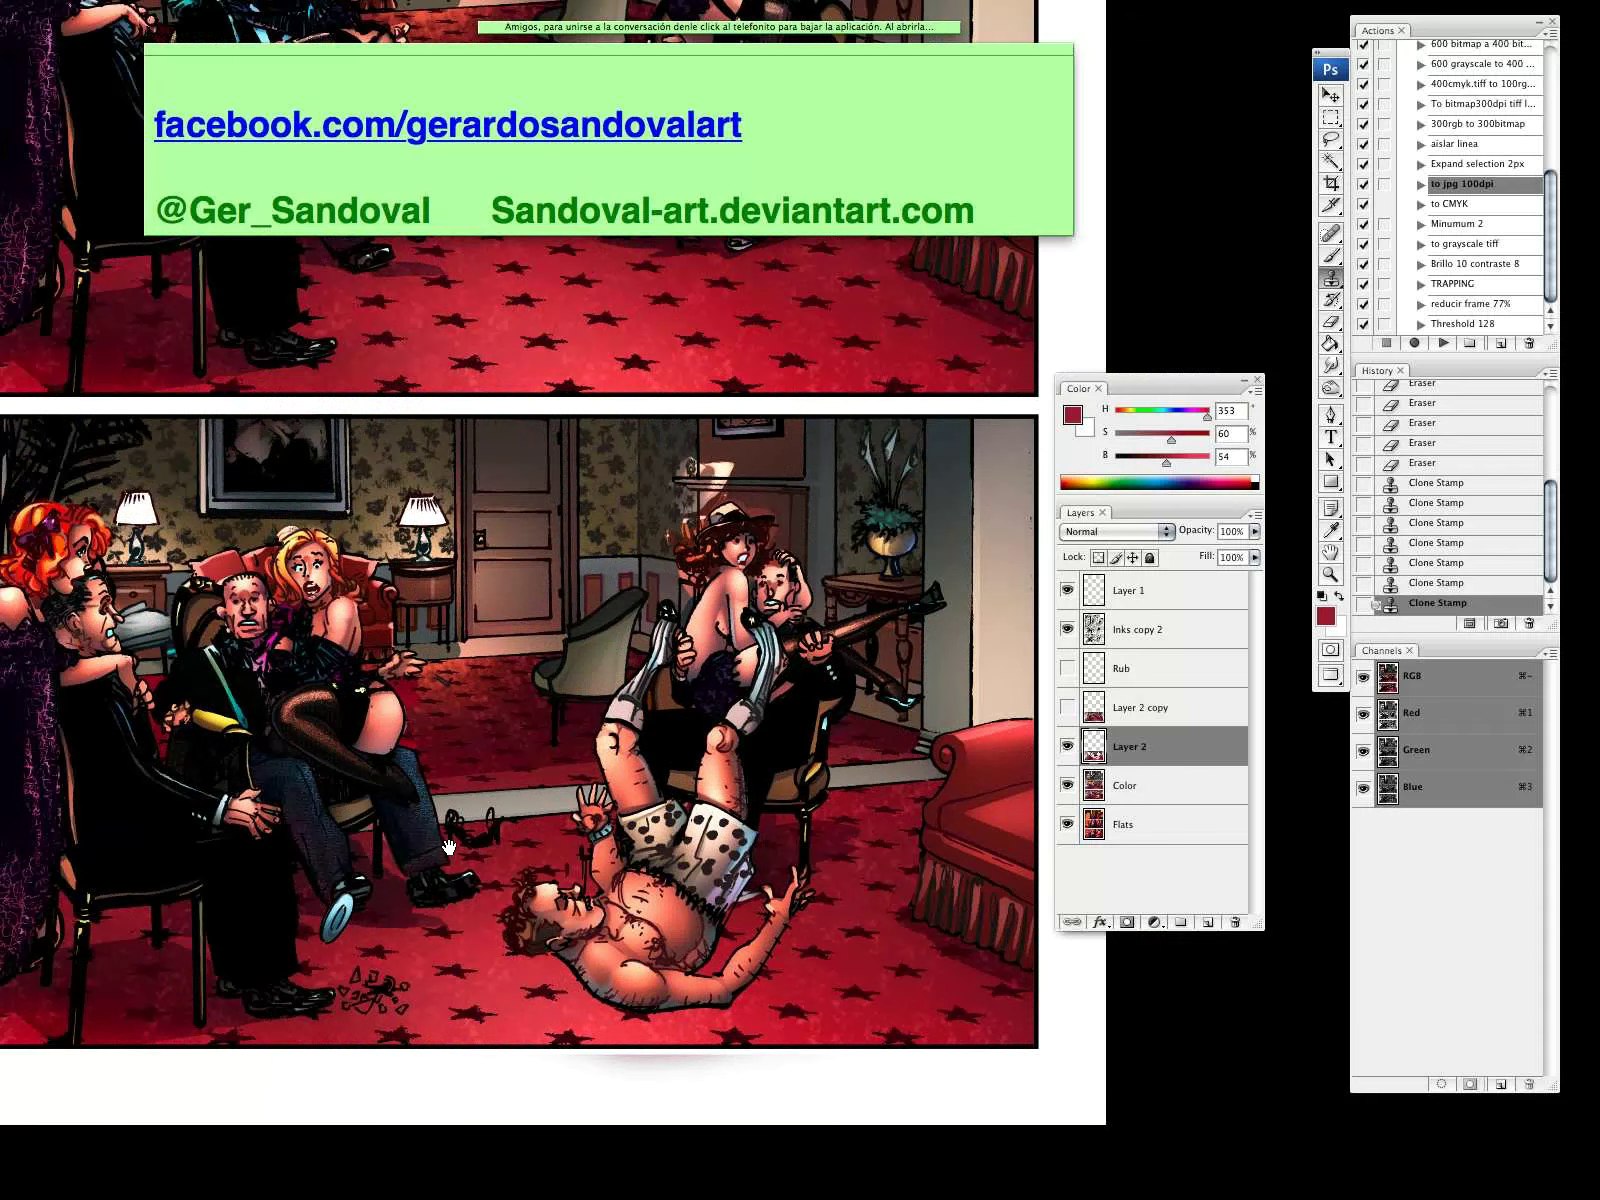